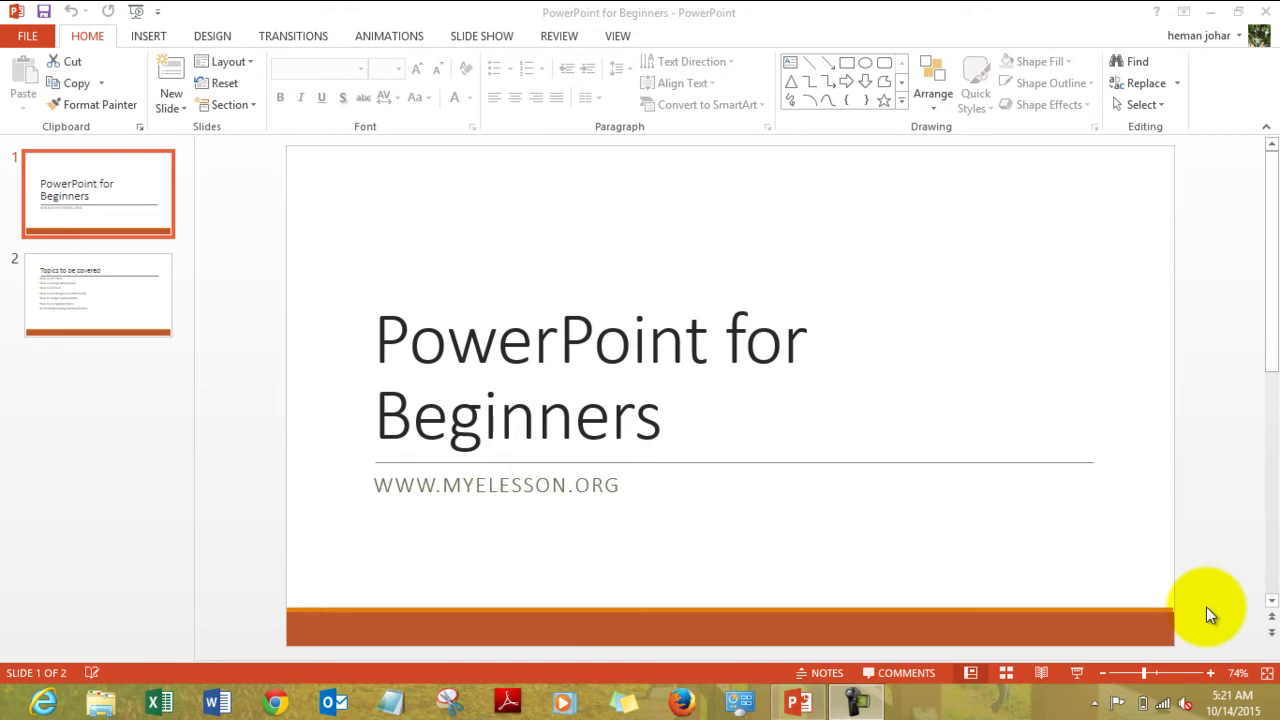
- Display slide 2, 'Topics to be covered', of the PowerPoint for Beginners deck
left_click(127, 270)
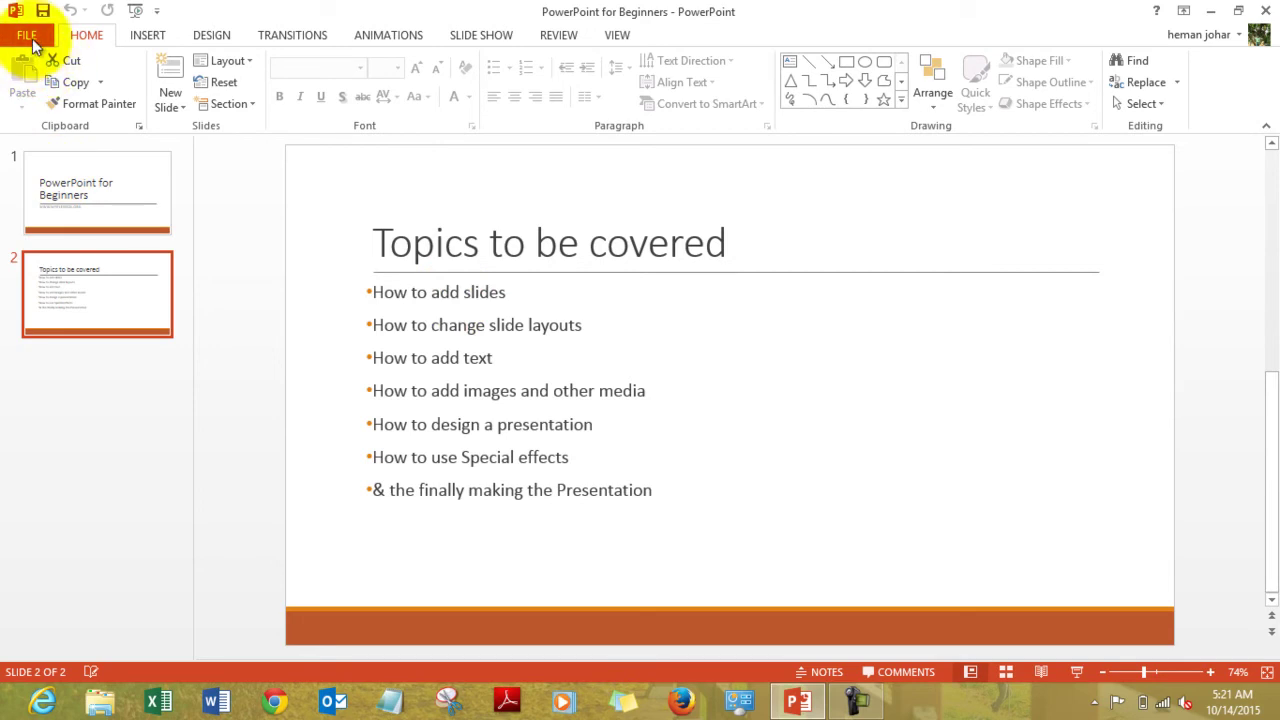
- Start a new blank presentation, Presentation1, from the File > New templates
left_click(28, 38)
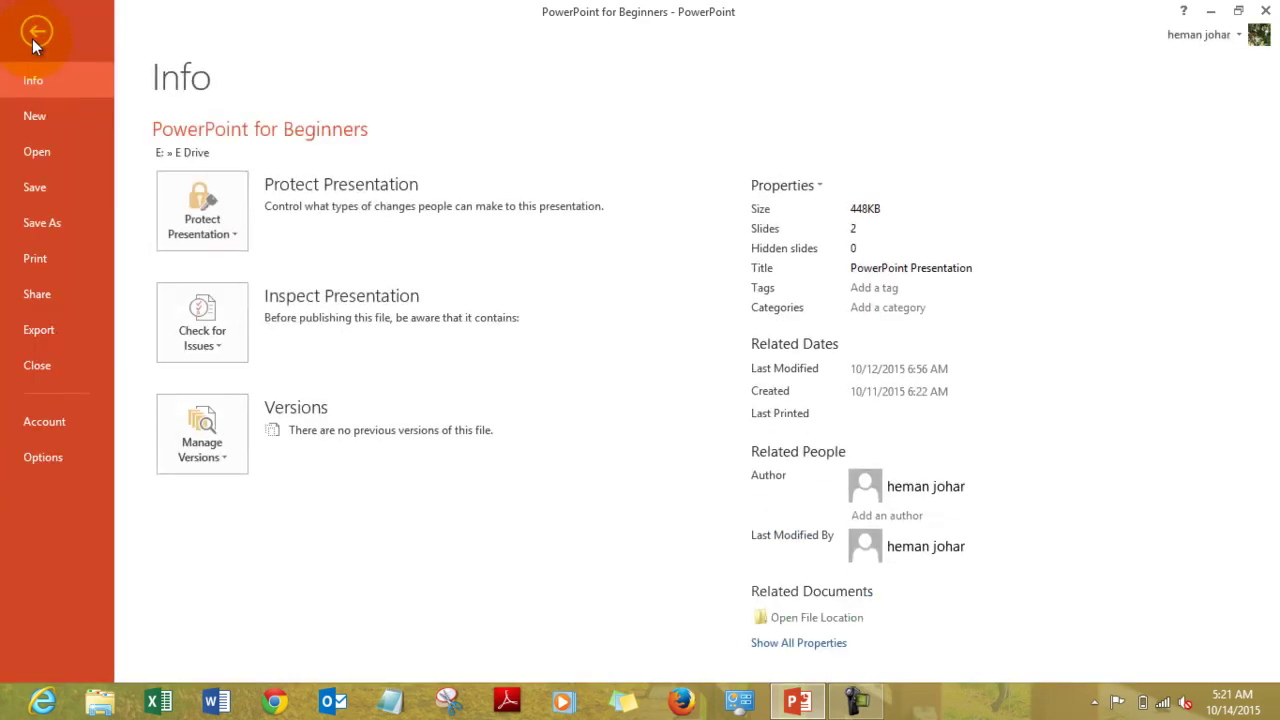
left_click(39, 114)
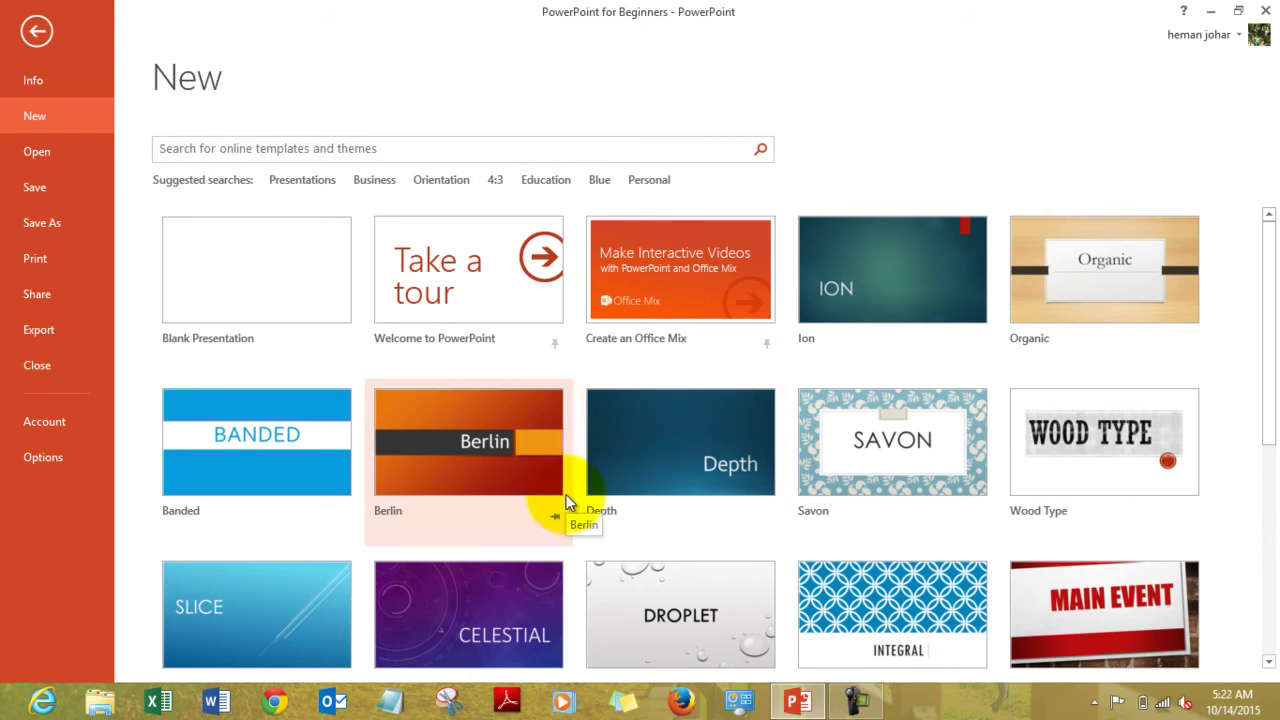
left_click(234, 243)
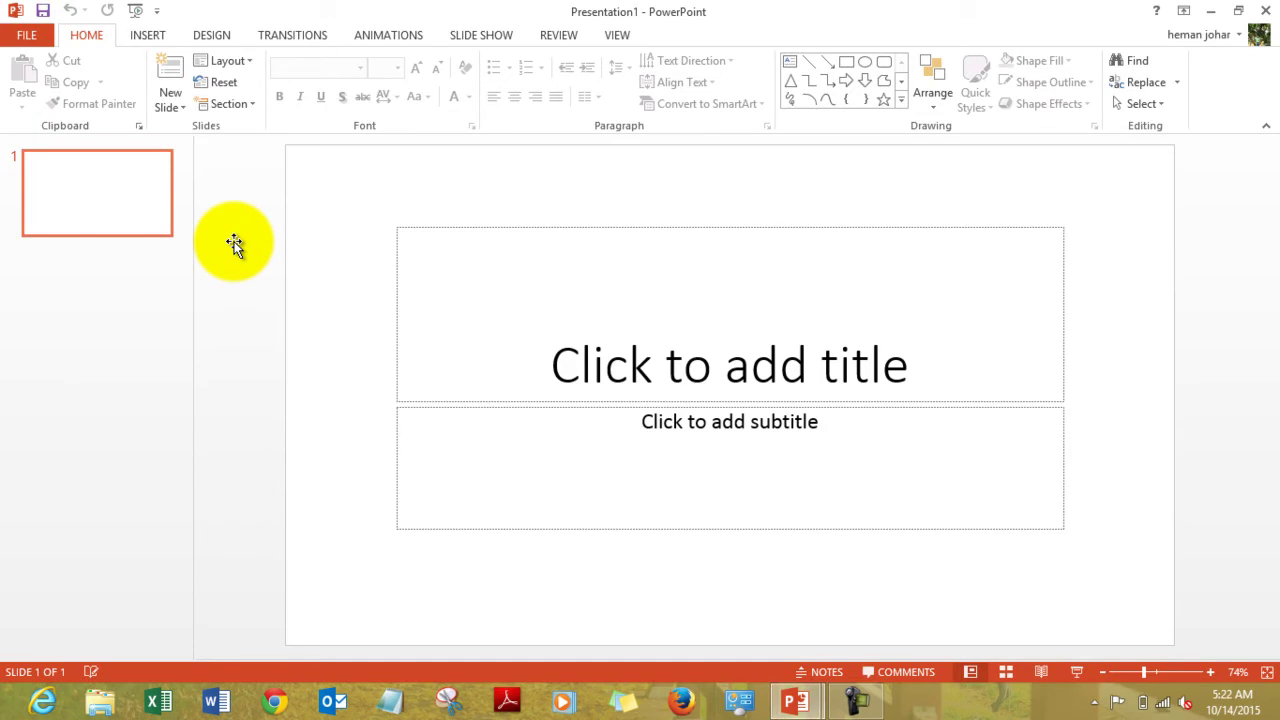
- Add Title and Content, Section Header, Two Content and Comparison slides
left_click(556, 352)
left_click(391, 400)
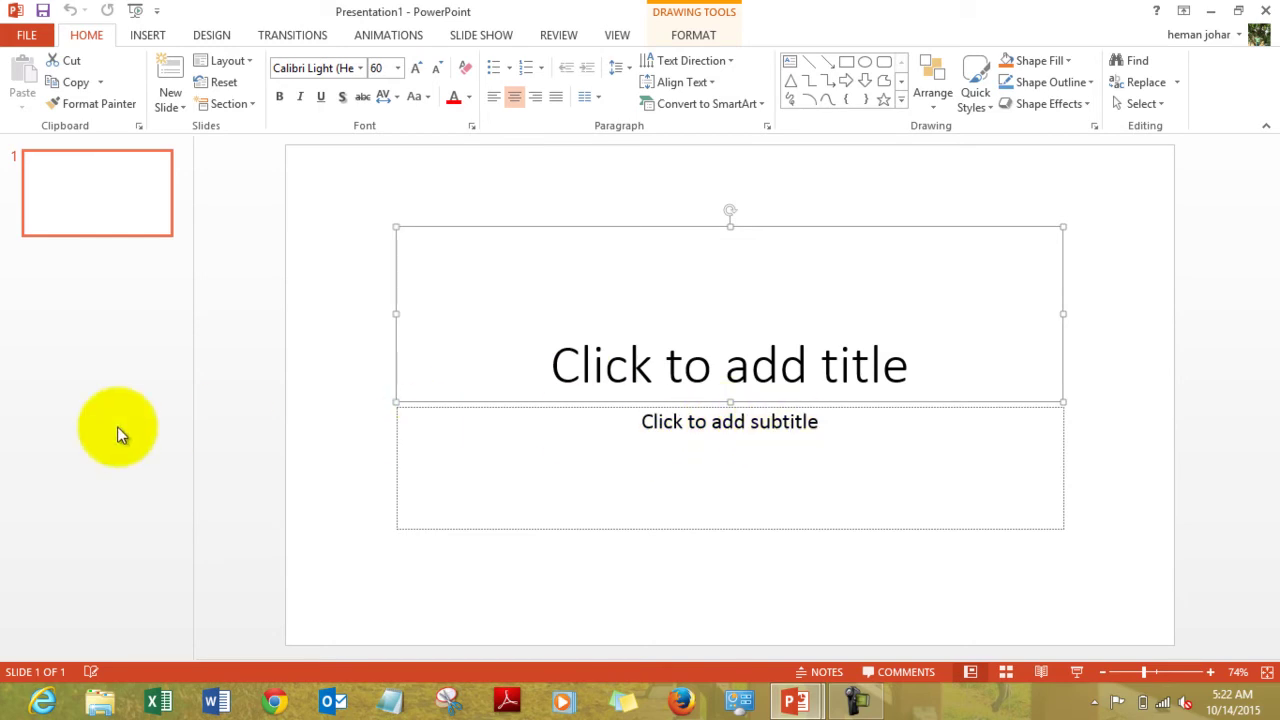
left_click(182, 110)
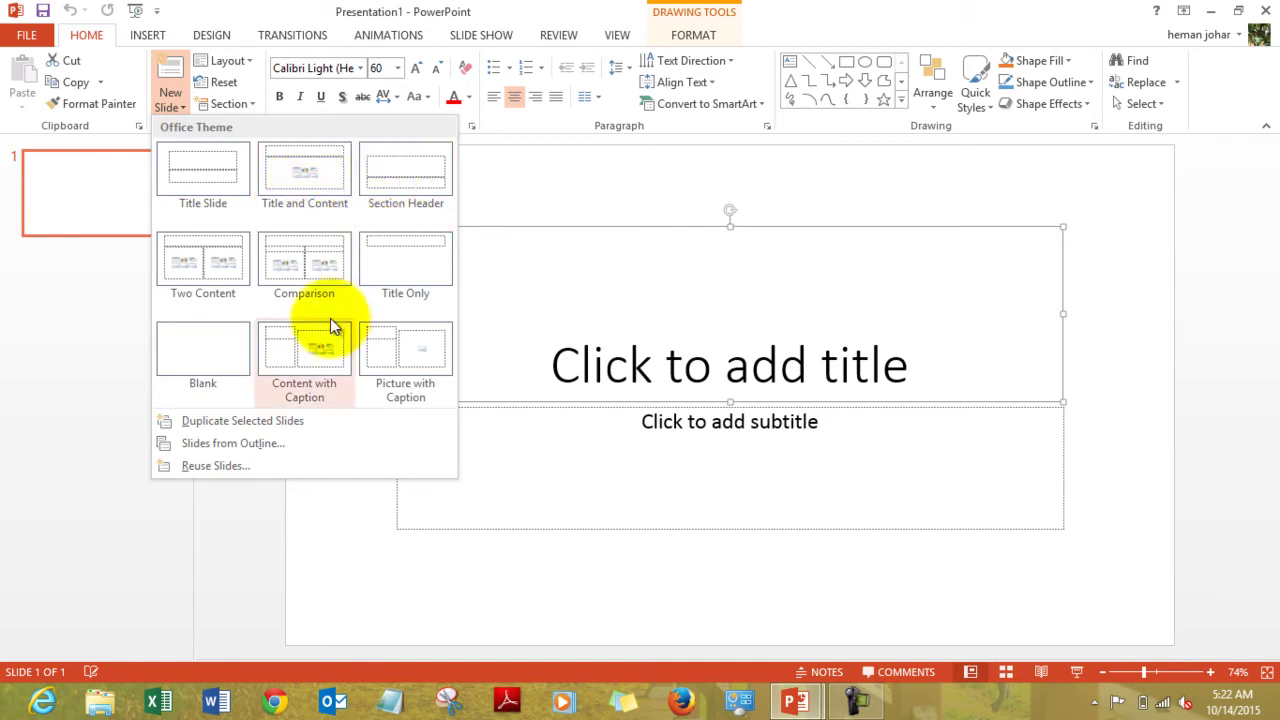
left_click(314, 165)
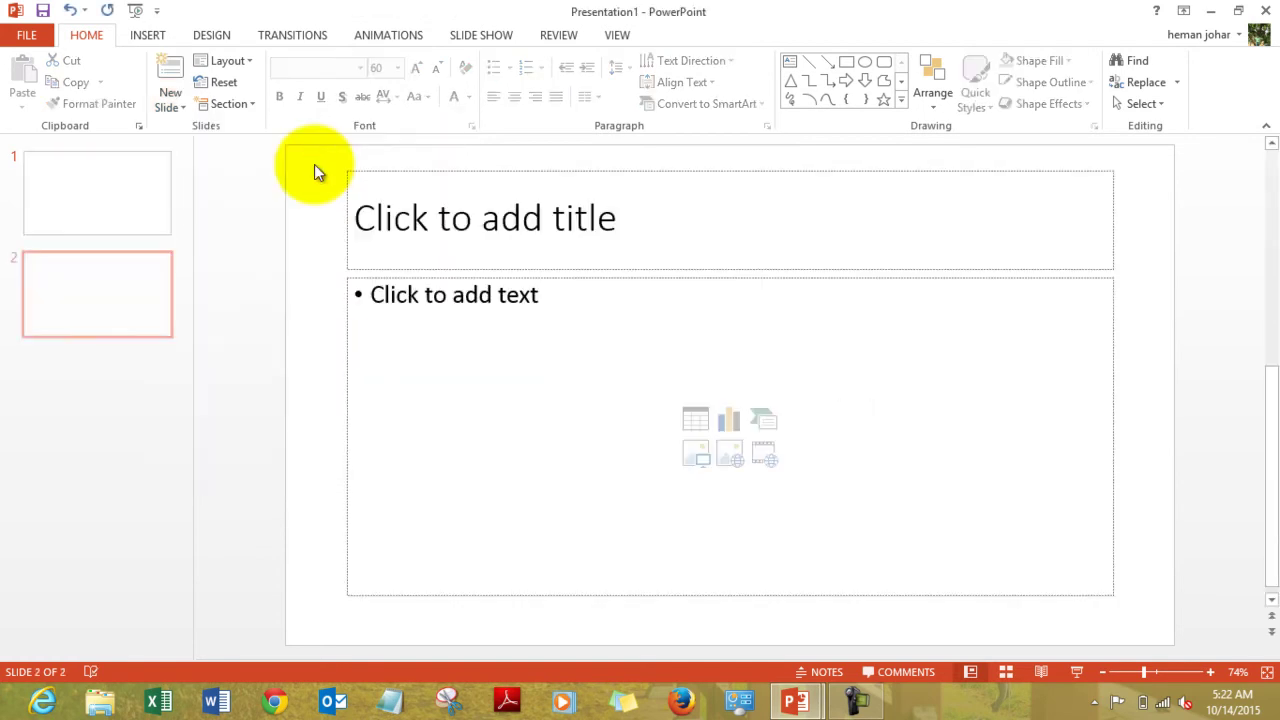
left_click(177, 106)
left_click(432, 186)
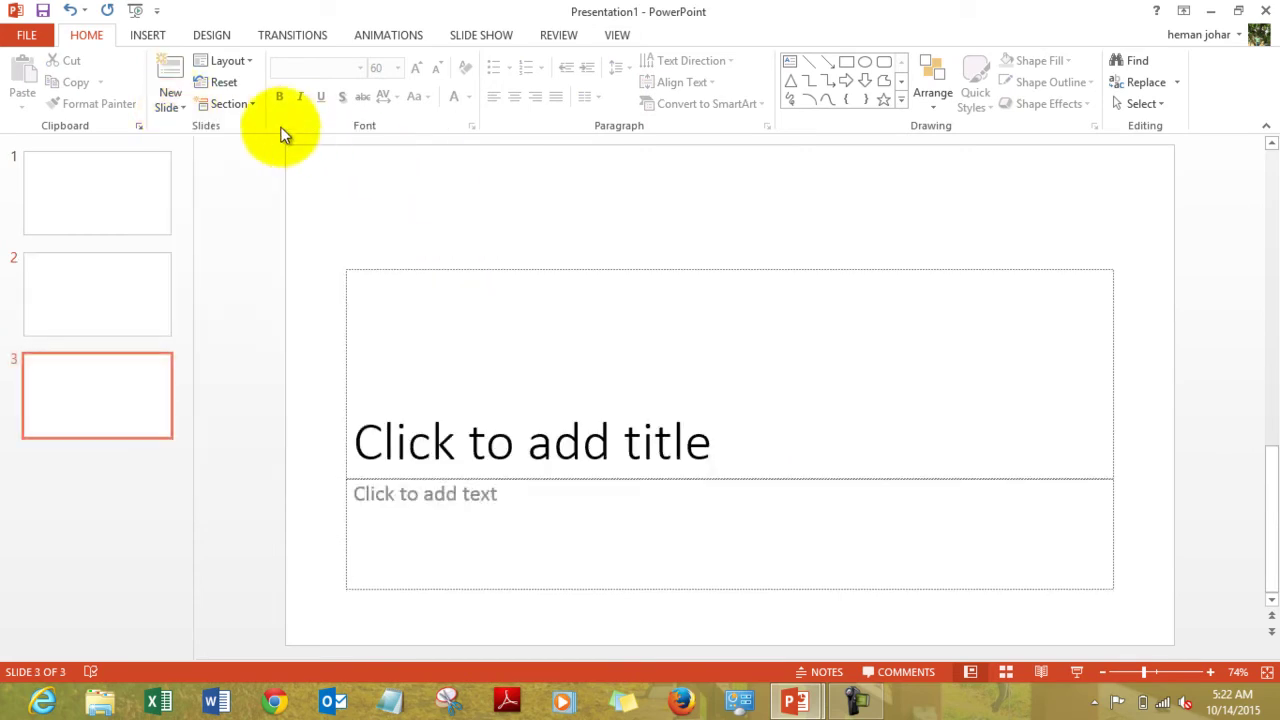
left_click(177, 102)
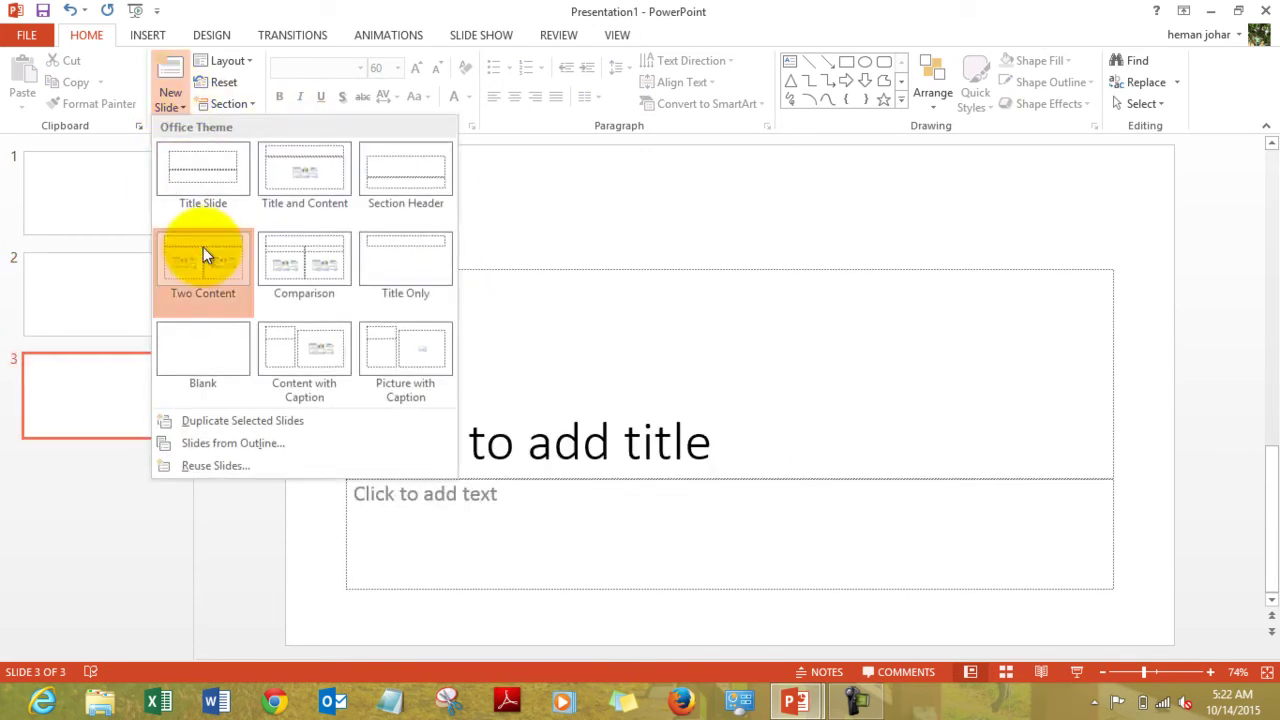
left_click(203, 247)
left_click(183, 104)
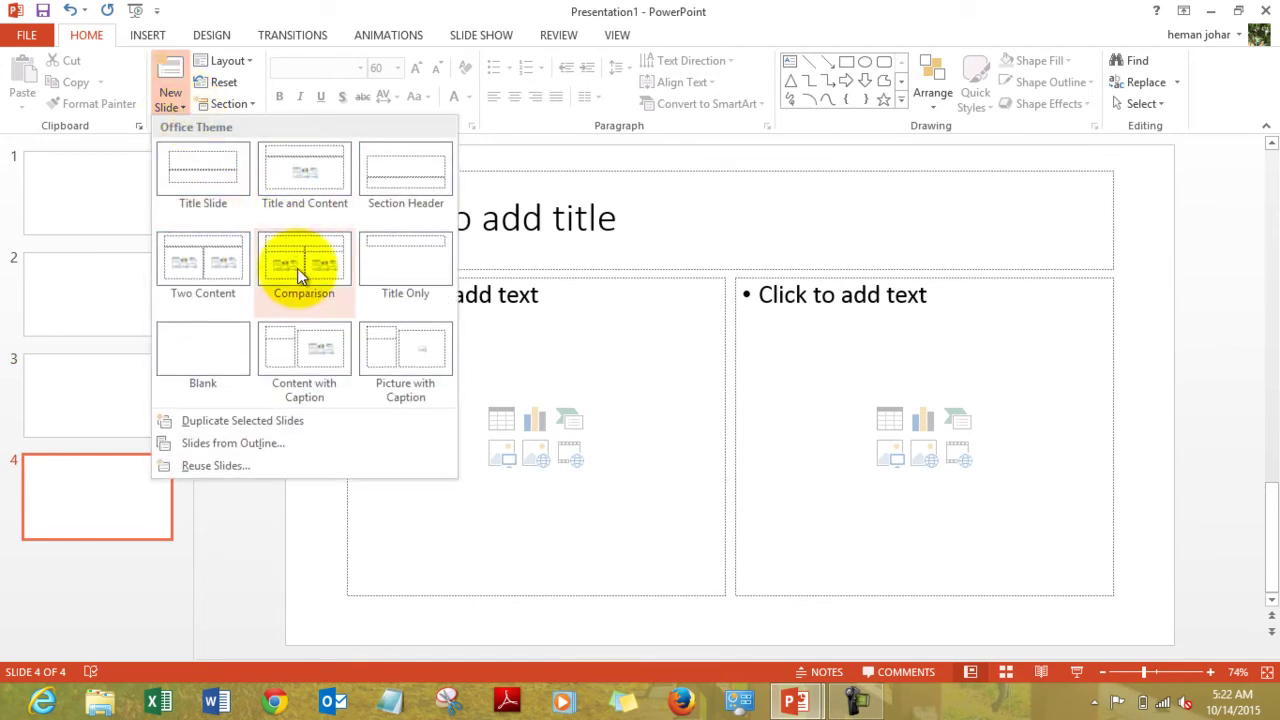
left_click(299, 266)
- Add Title Only, Blank, Content with Caption and Picture with Caption slides
left_click(182, 108)
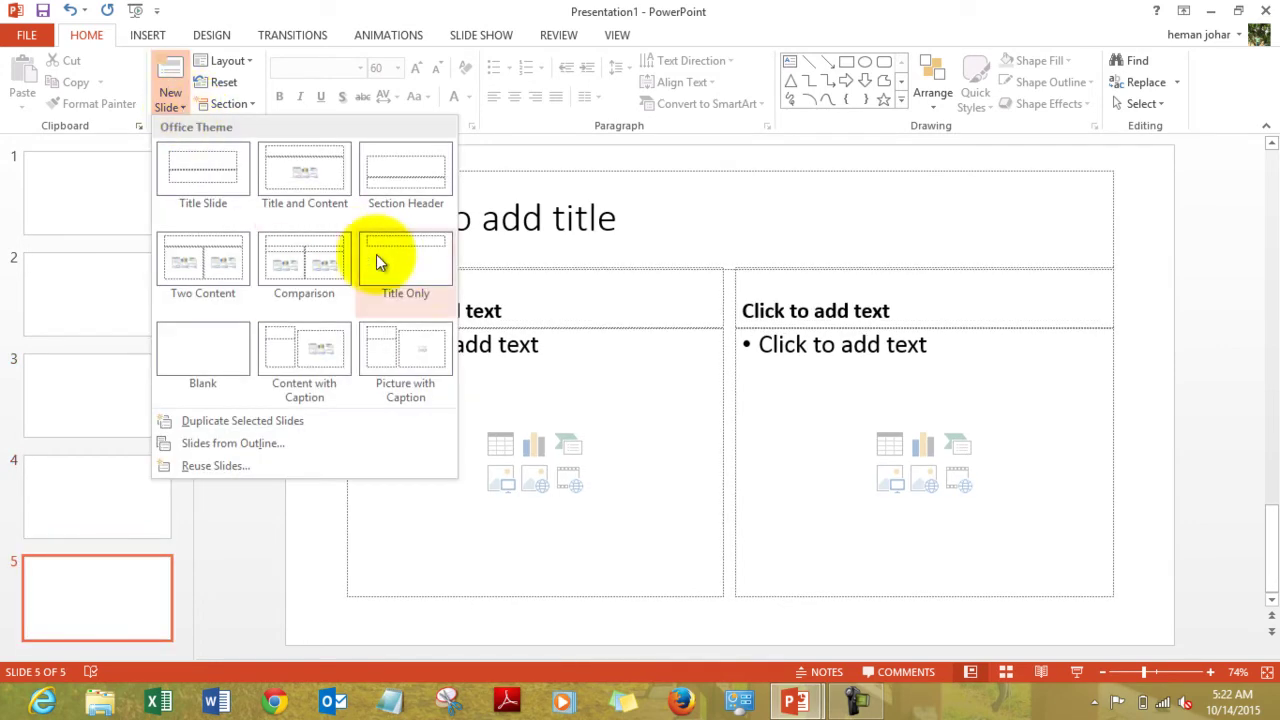
left_click(393, 259)
left_click(180, 106)
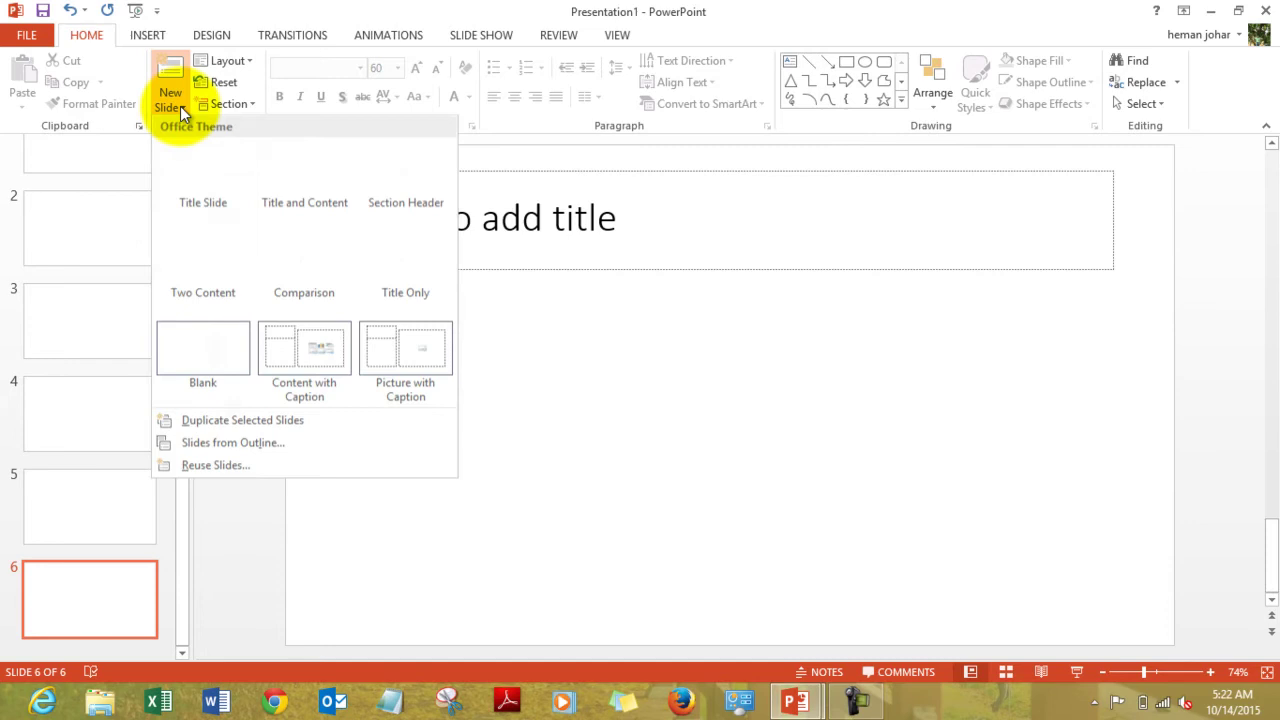
left_click(177, 357)
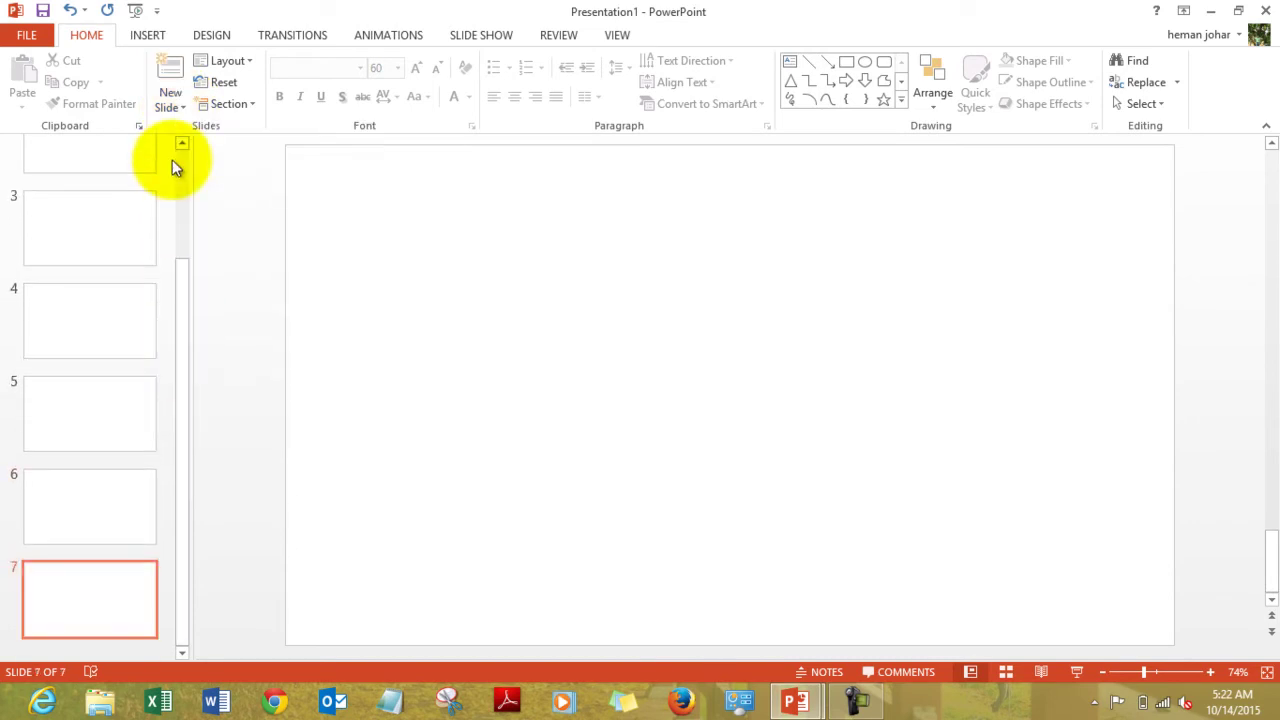
left_click(184, 106)
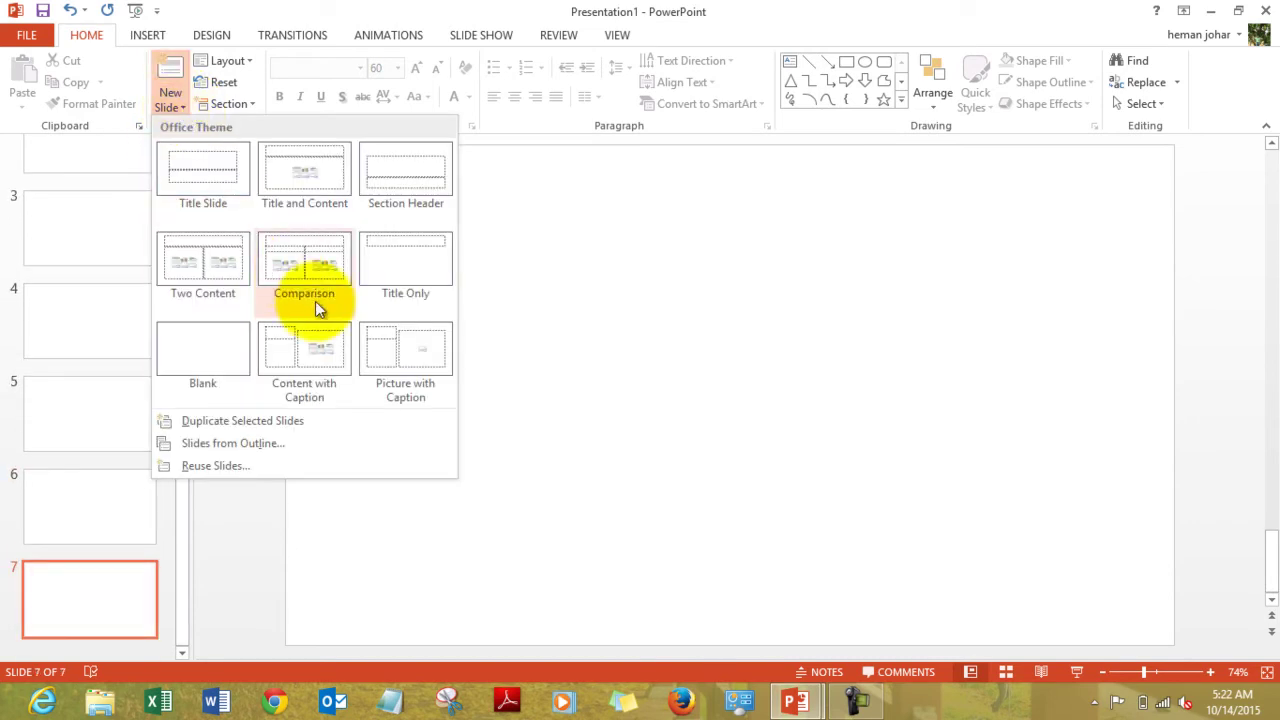
left_click(286, 343)
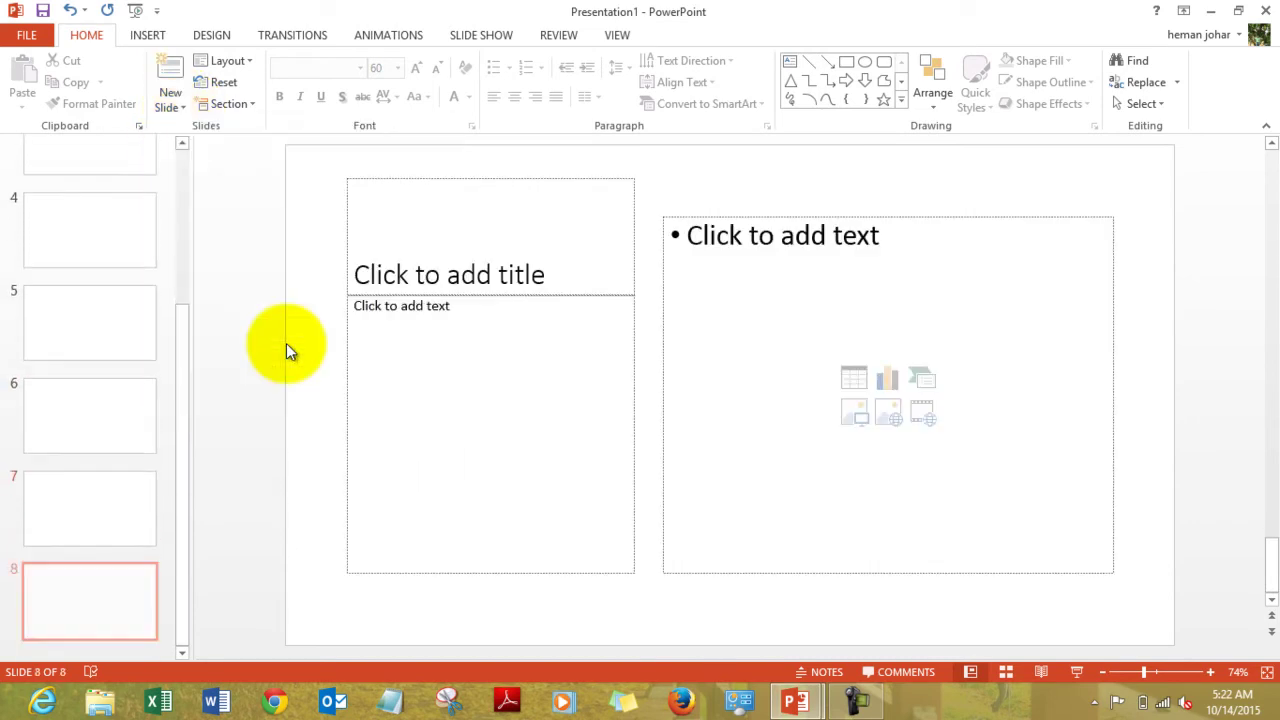
left_click(178, 92)
left_click(382, 351)
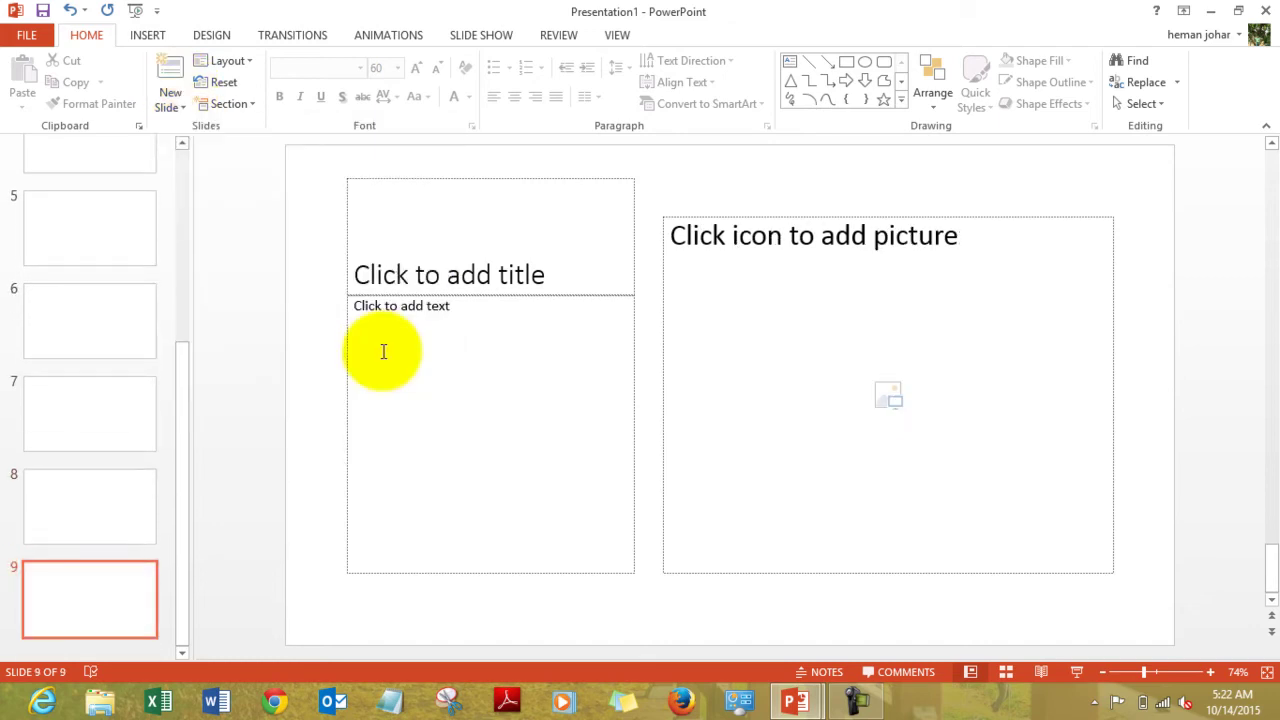
left_click_drag(182, 362, 182, 172)
left_click(119, 189)
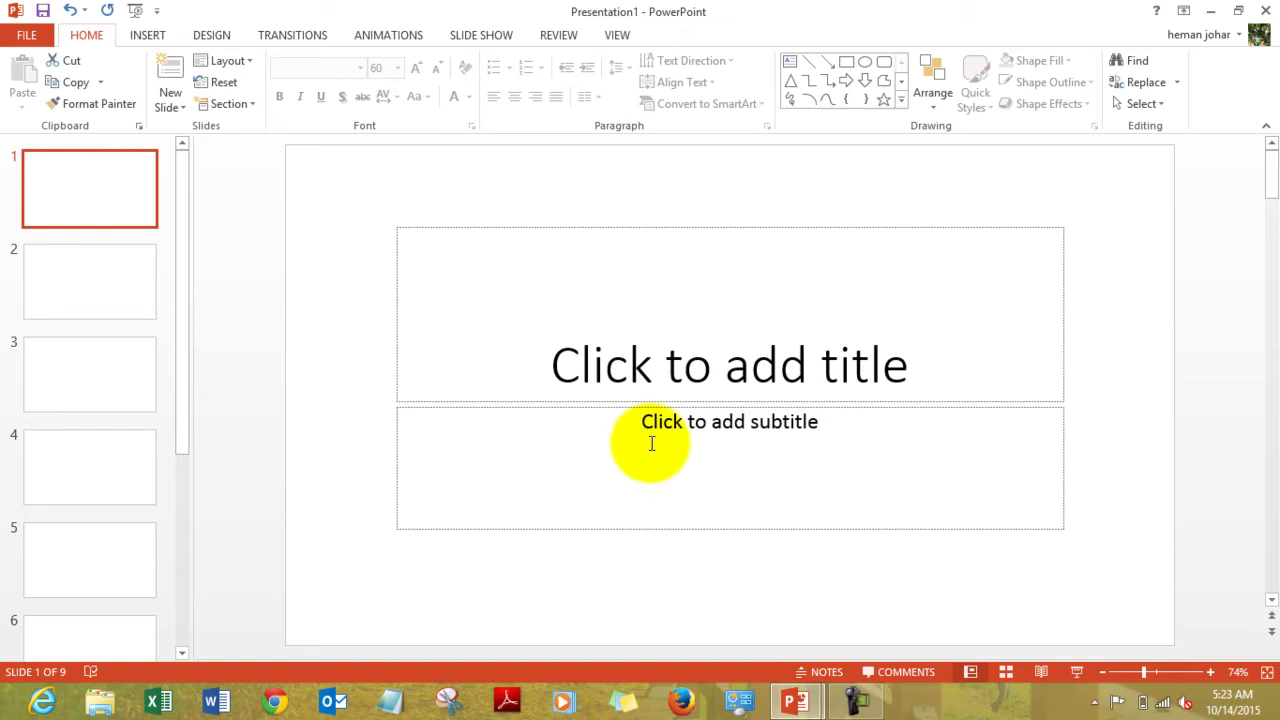
left_click(650, 375)
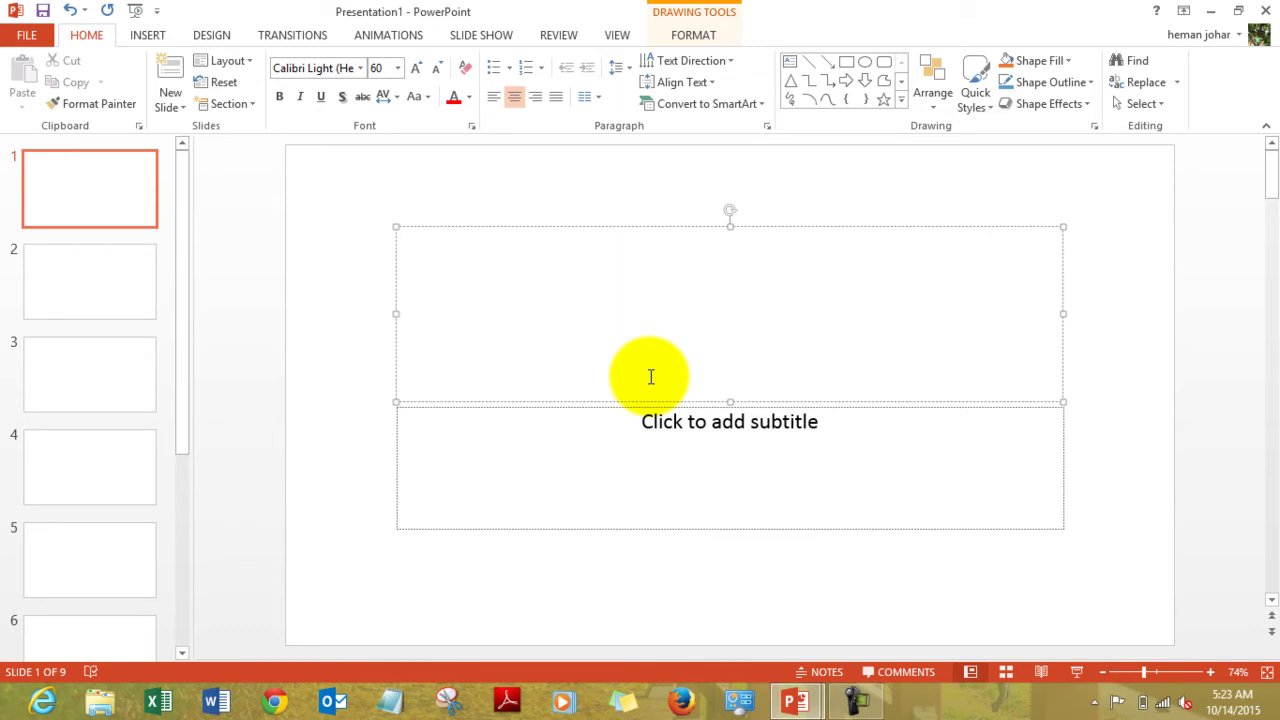
type("m")
key("BackSpace")
type("My ")
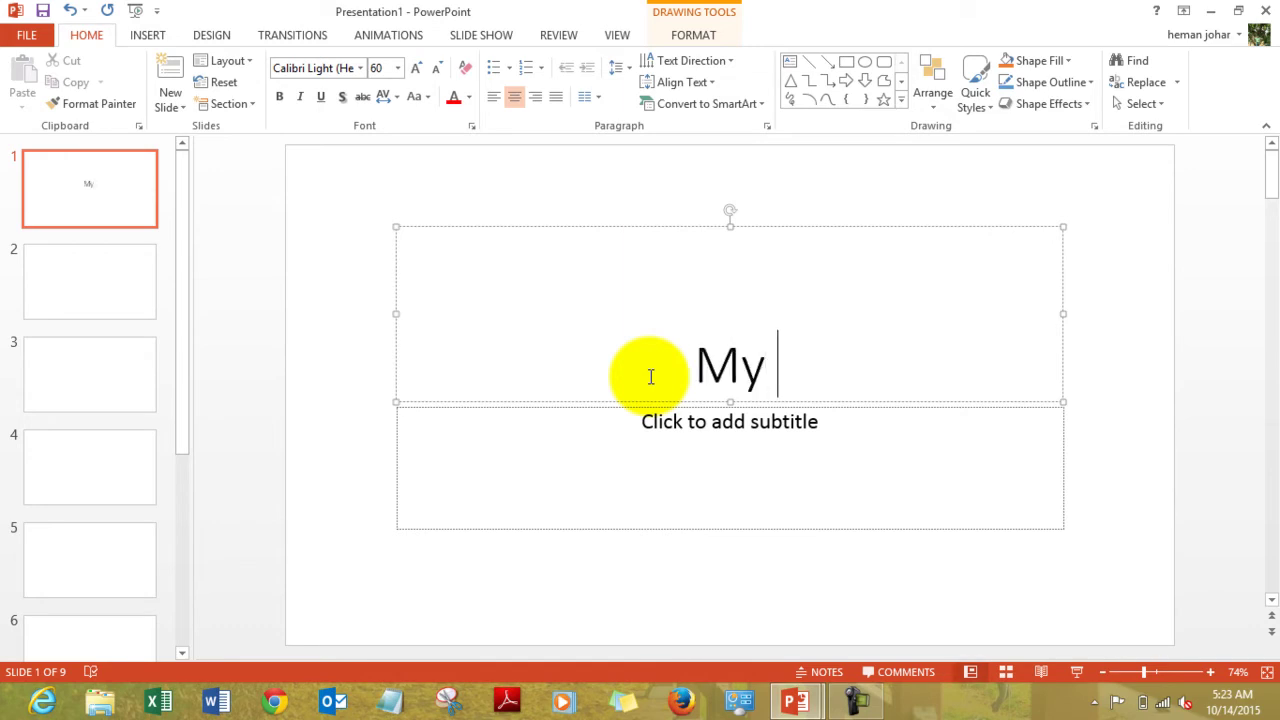
type("1st PPT")
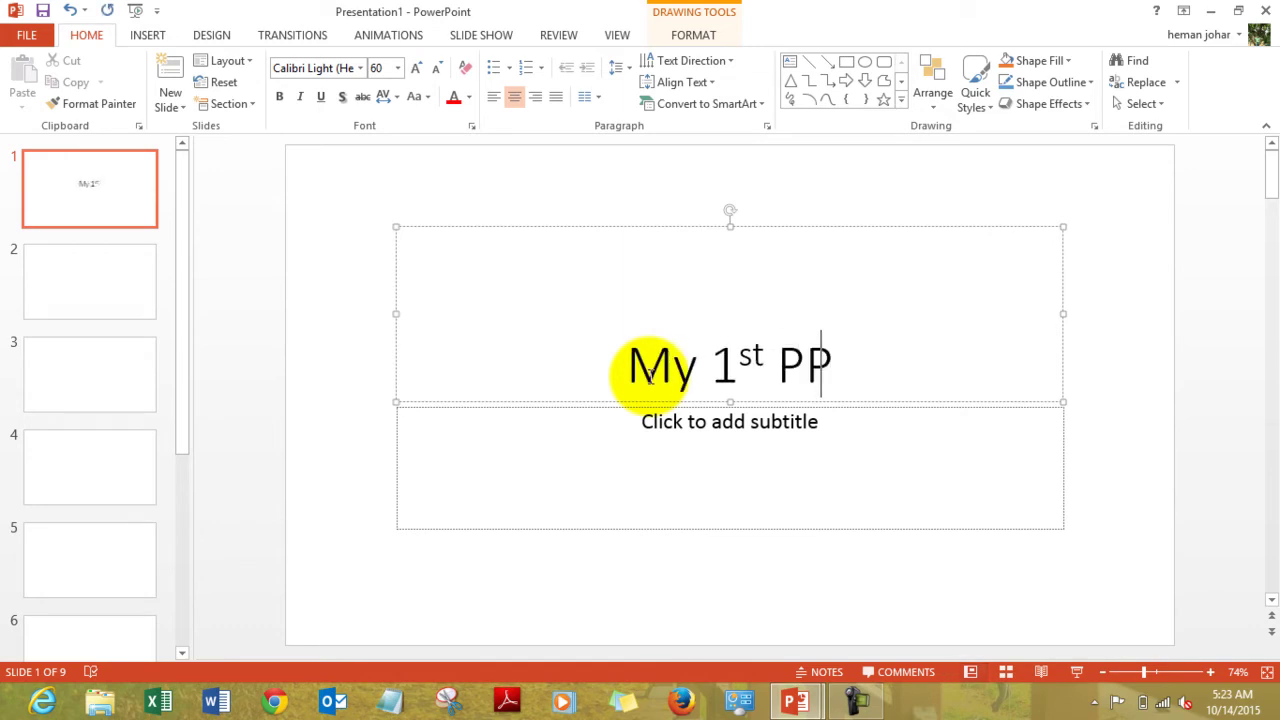
left_click(656, 427)
type("www")
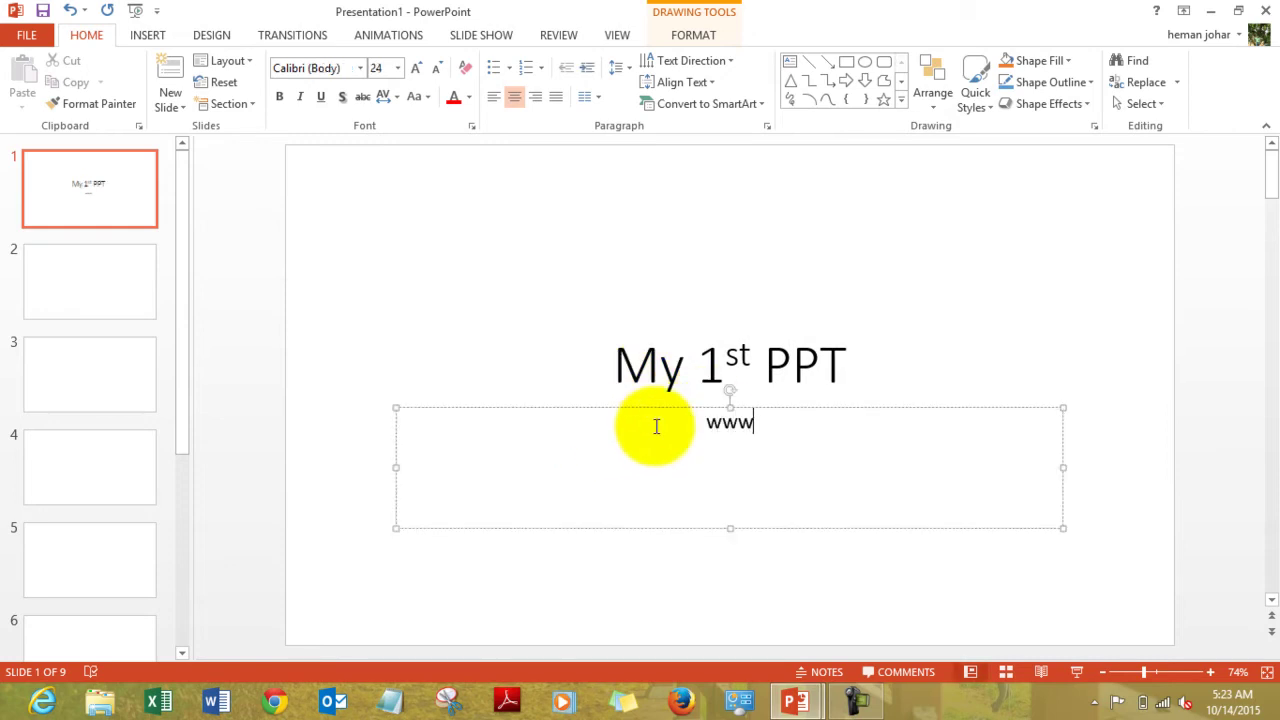
type(".mye")
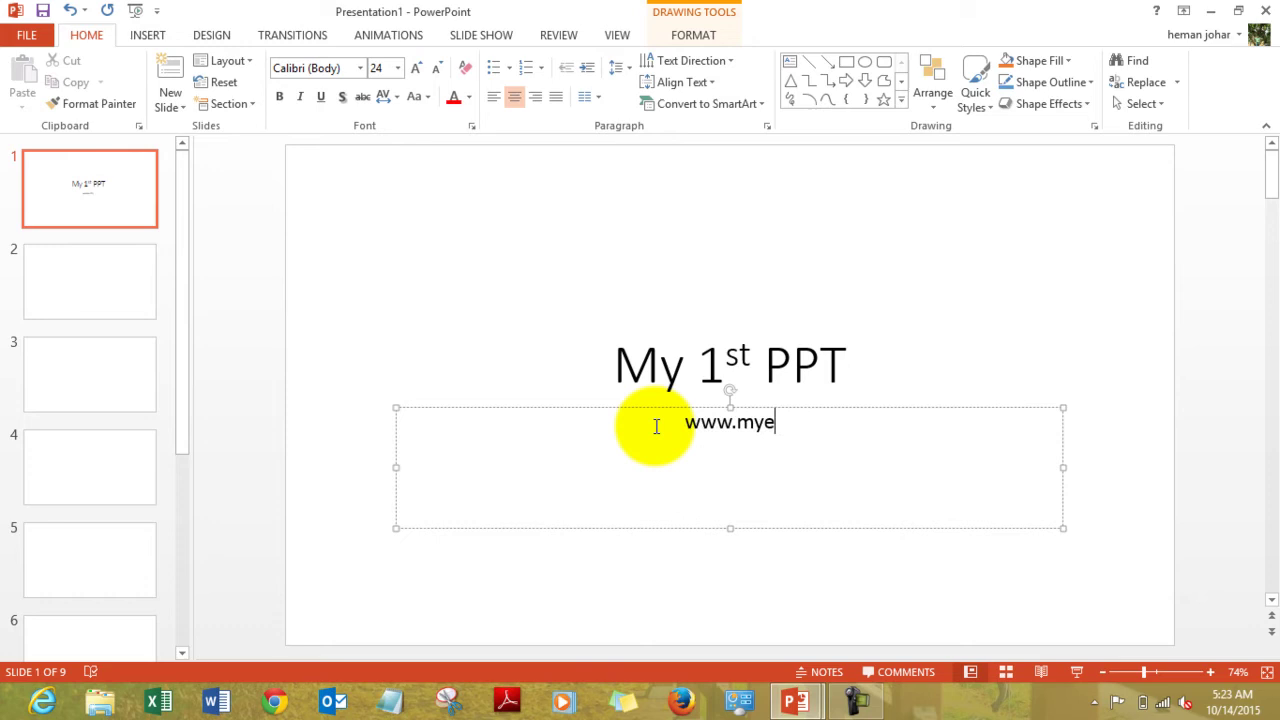
type("lesson.")
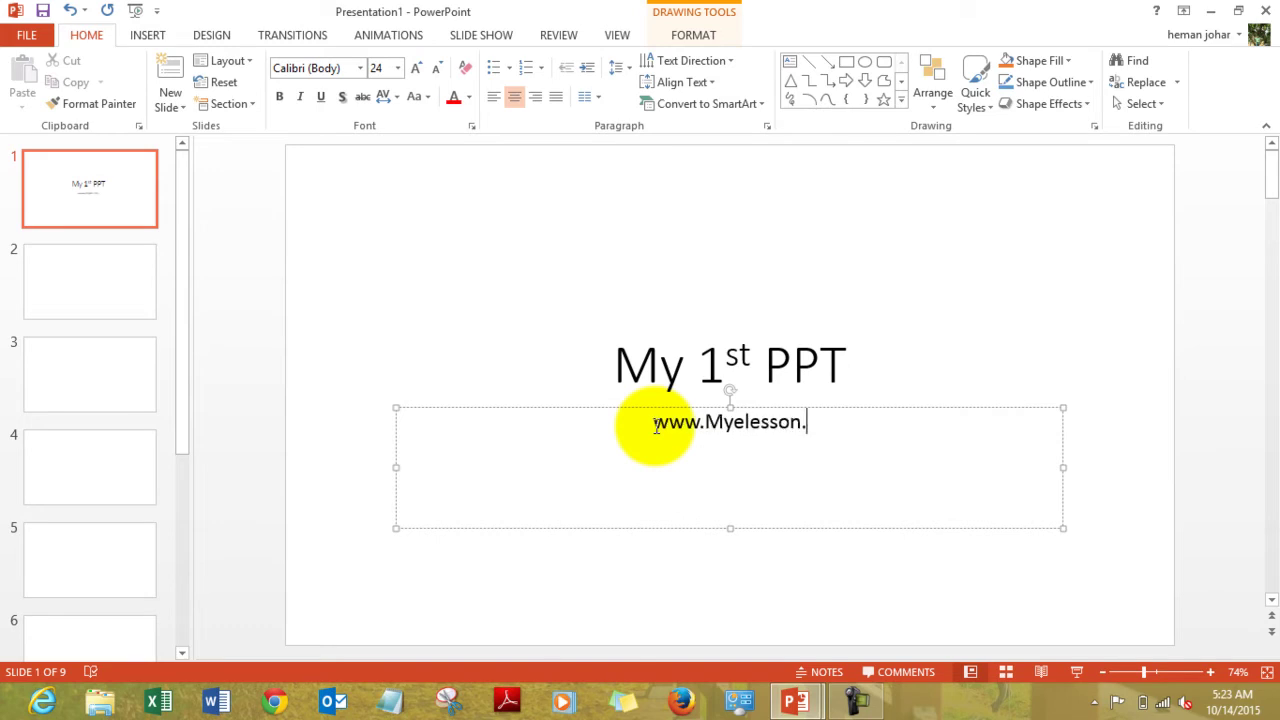
type("org")
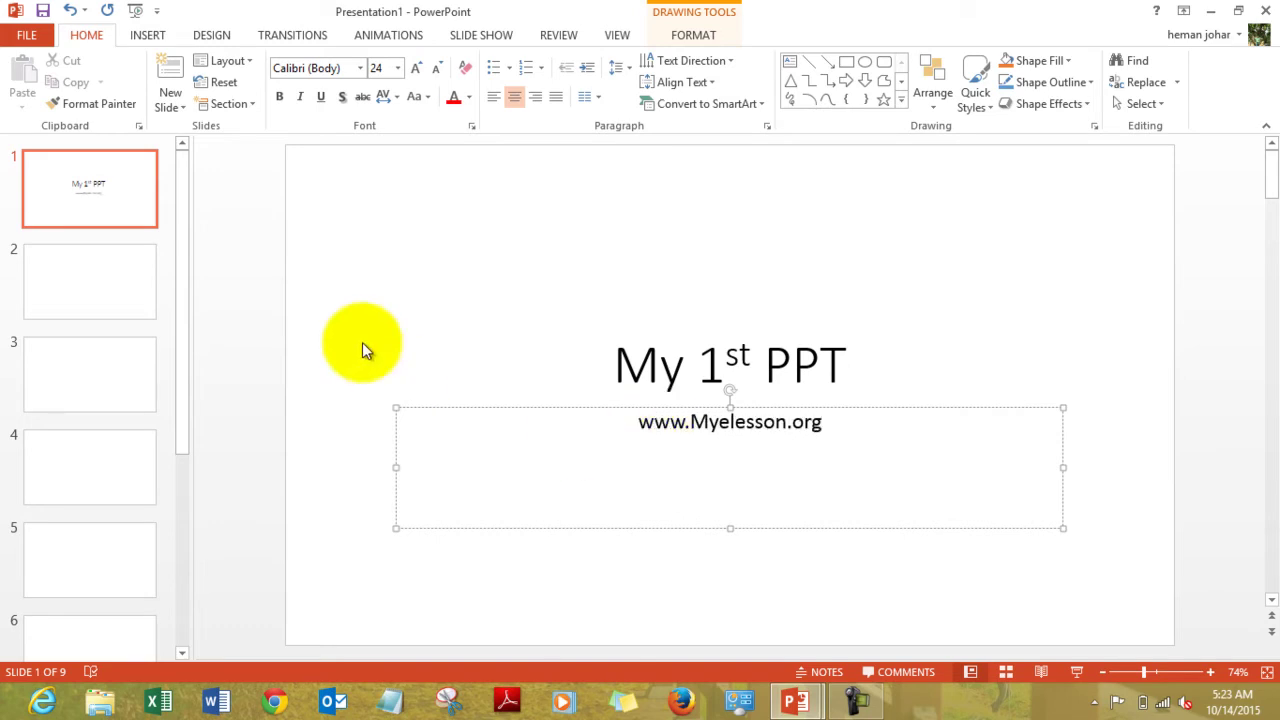
left_click(90, 294)
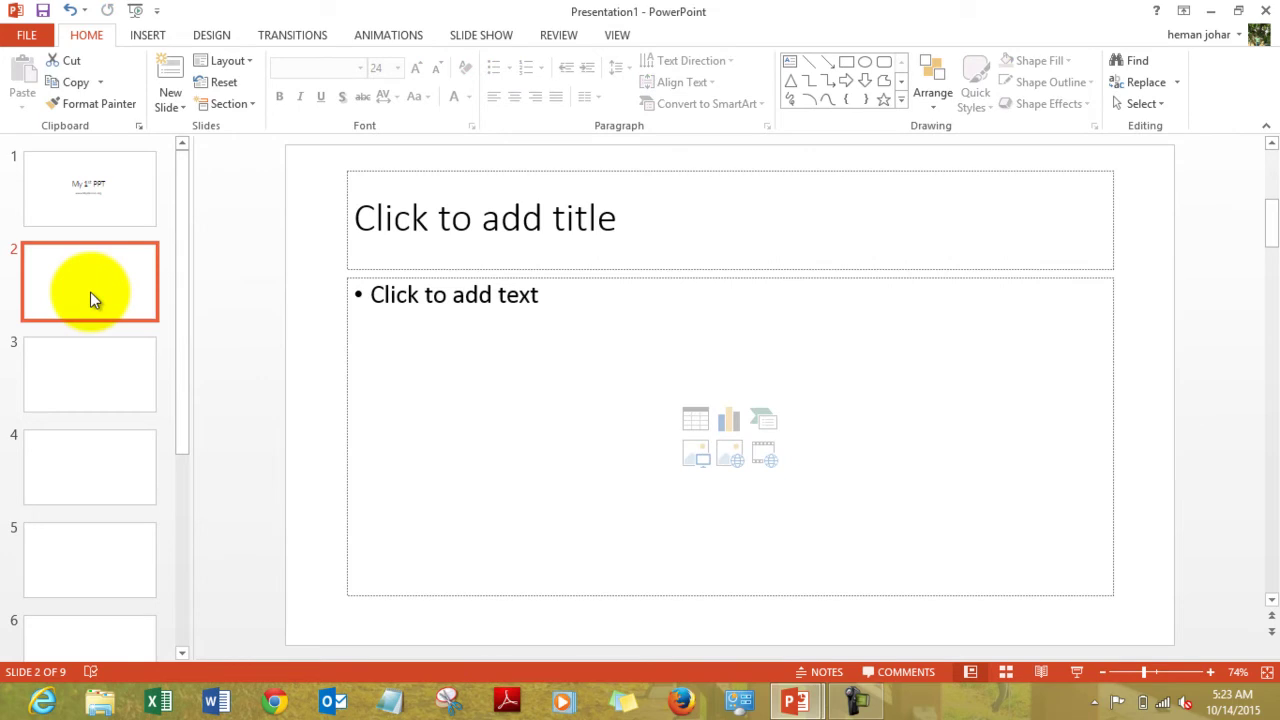
- Title slide 2 'Type away'
left_click(450, 238)
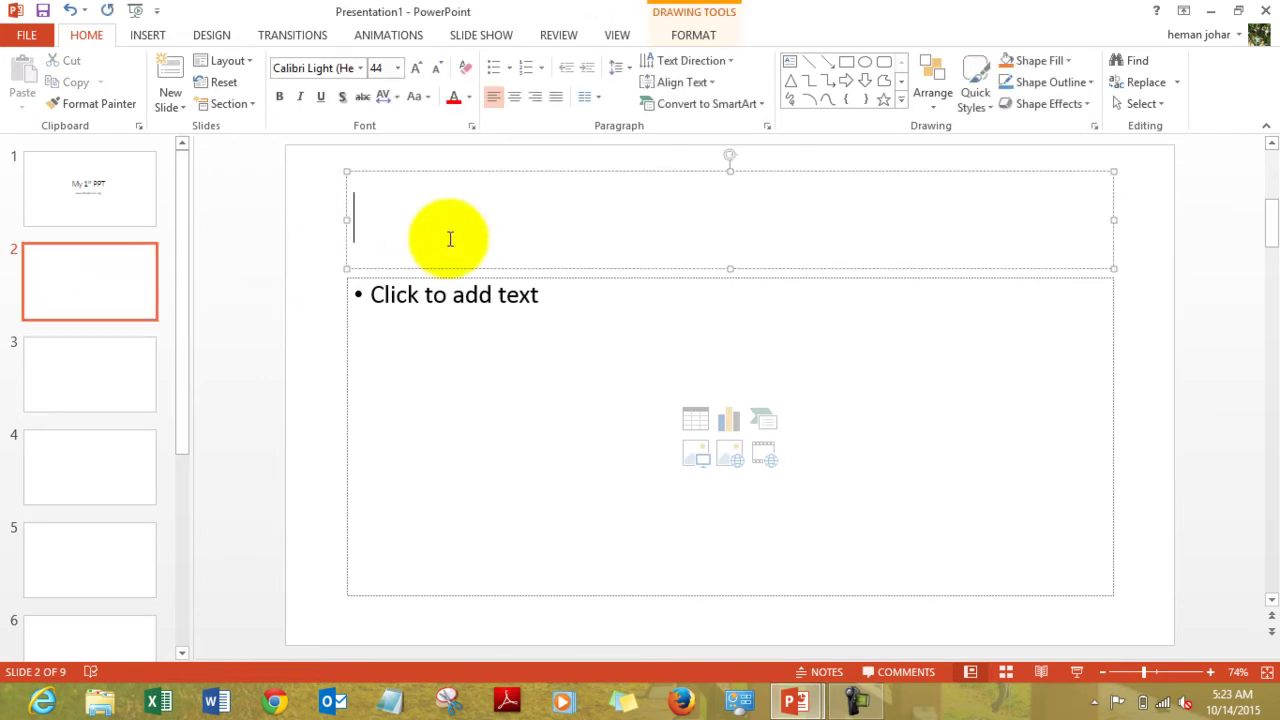
type("type awat")
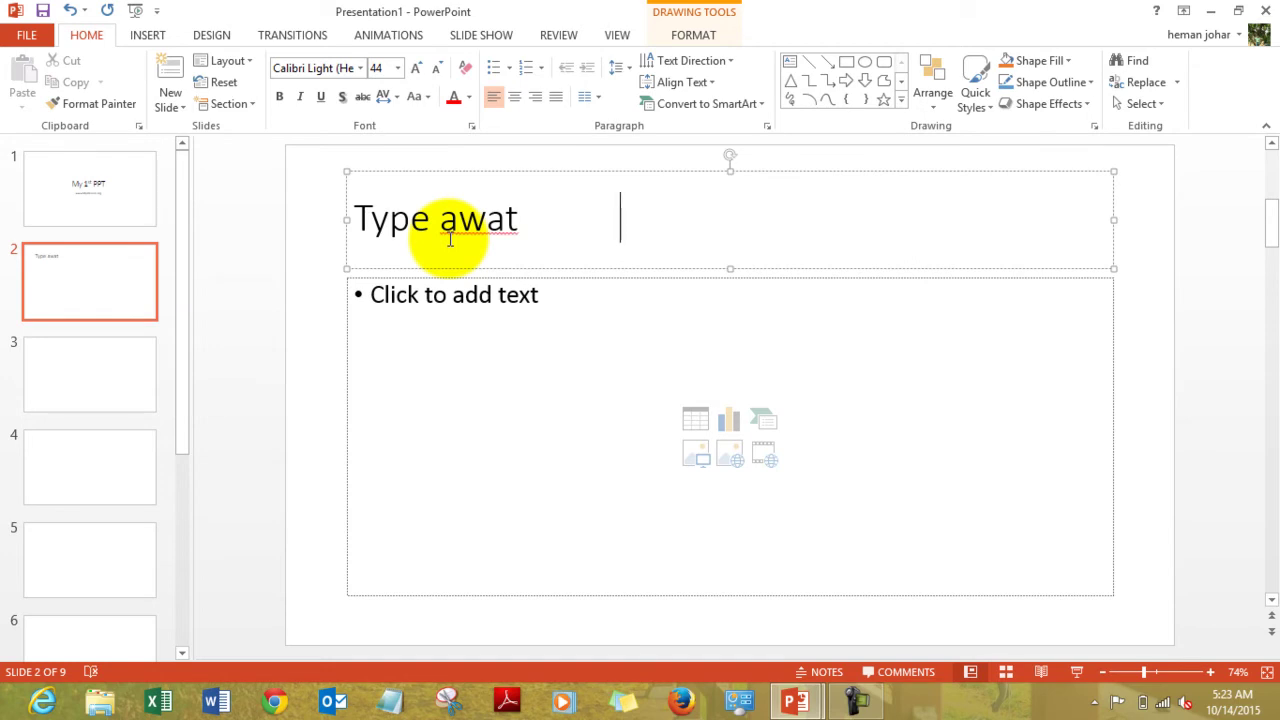
type("         \\")
key("BackSpace")
key("BackSpace")
key("BackSpace")
key("BackSpace")
key("BackSpace")
key("BackSpace")
key("BackSpace")
key("BackSpace")
key("BackSpace")
key("BackSpace")
key("BackSpace")
key("BackSpace")
type("y")
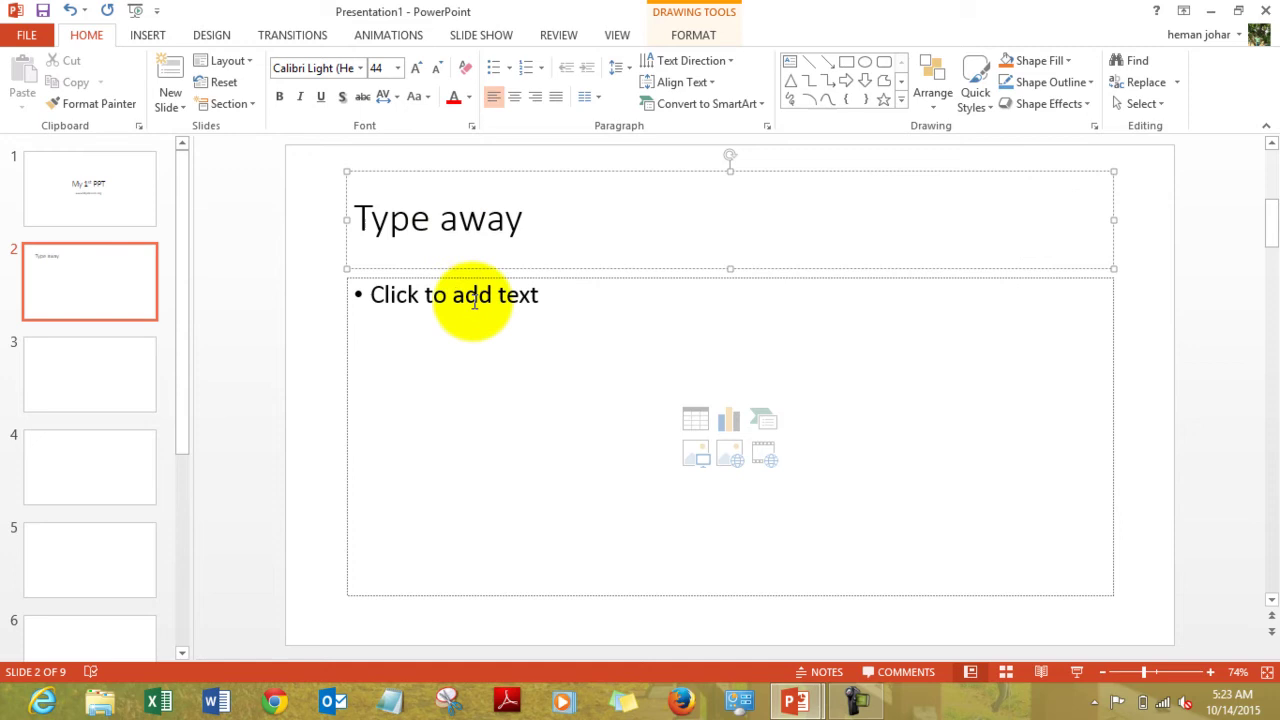
- Add the bullet 'Type any text over here', trying numbering before restoring the bullet
left_click(479, 298)
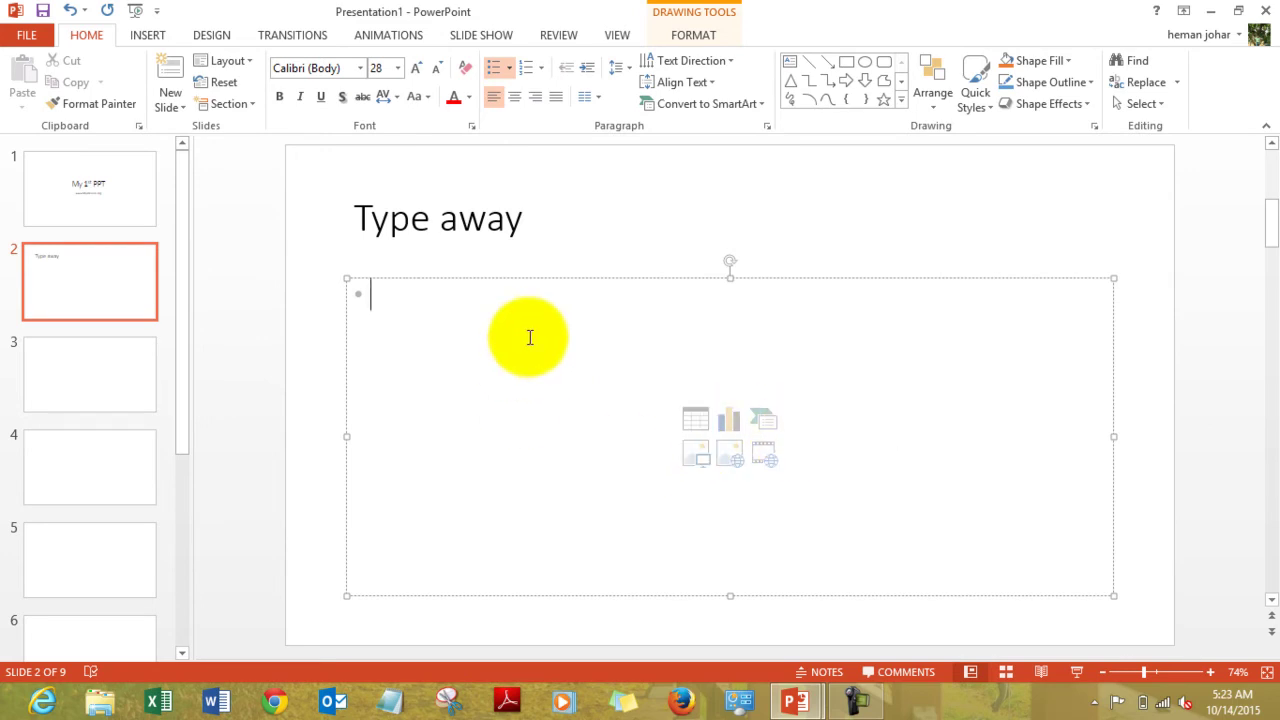
type("Type")
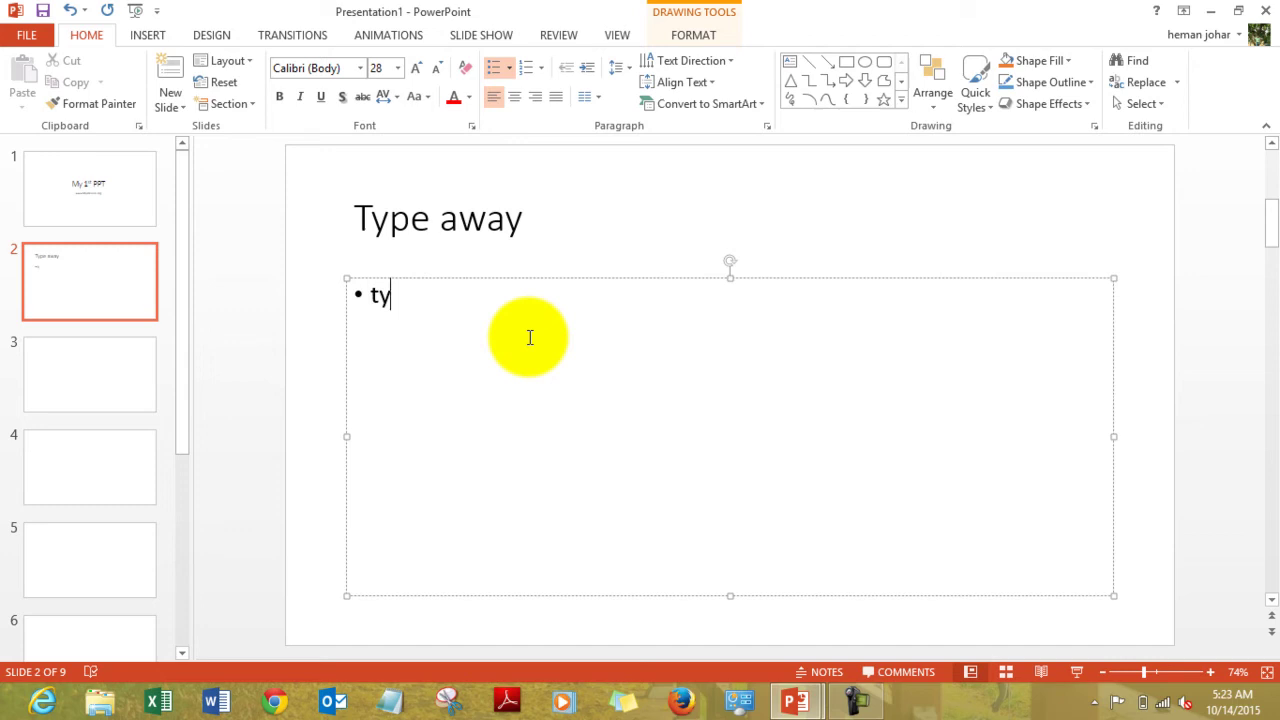
type(" any text ")
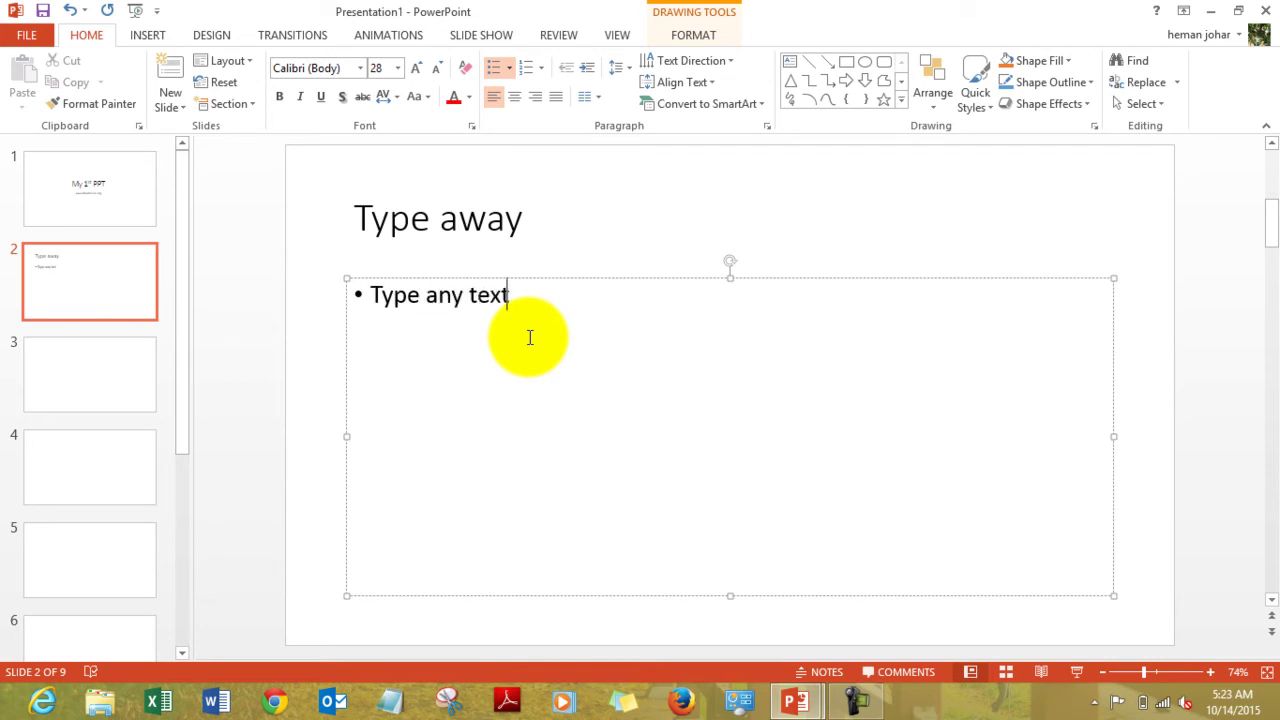
type("over here")
key("Return")
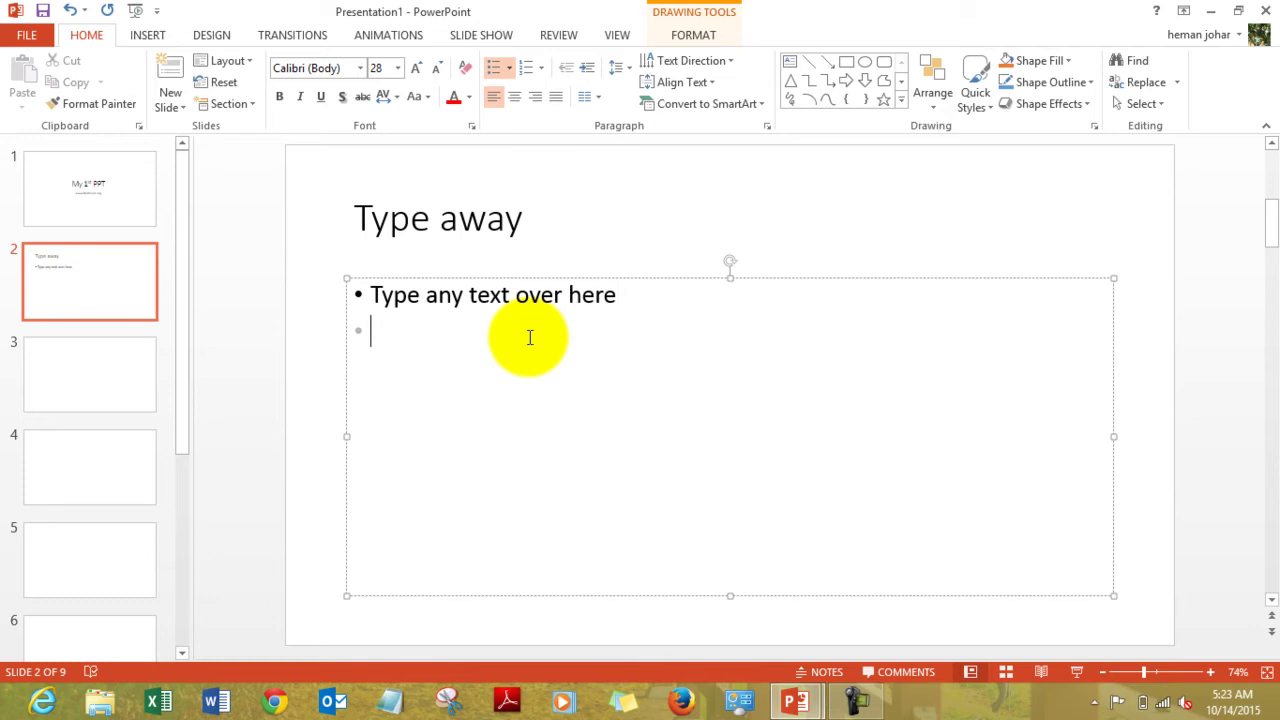
triple_click(375, 298)
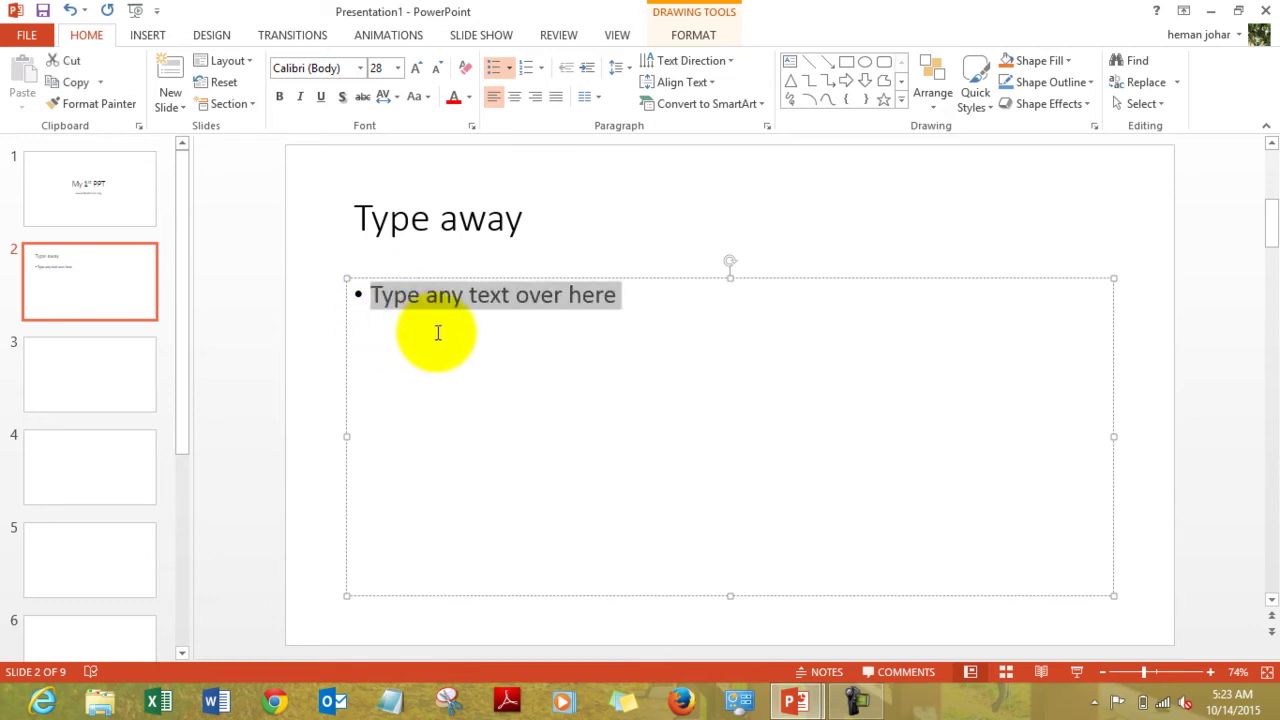
left_click(525, 68)
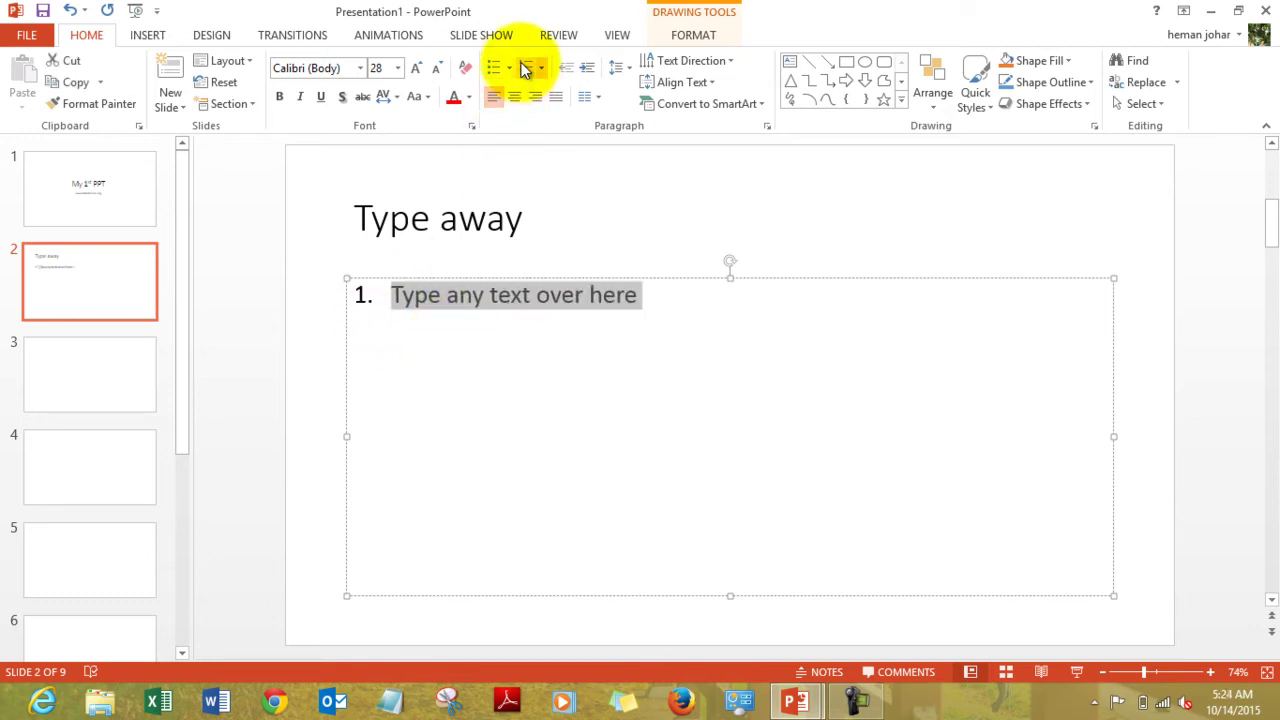
left_click(503, 69)
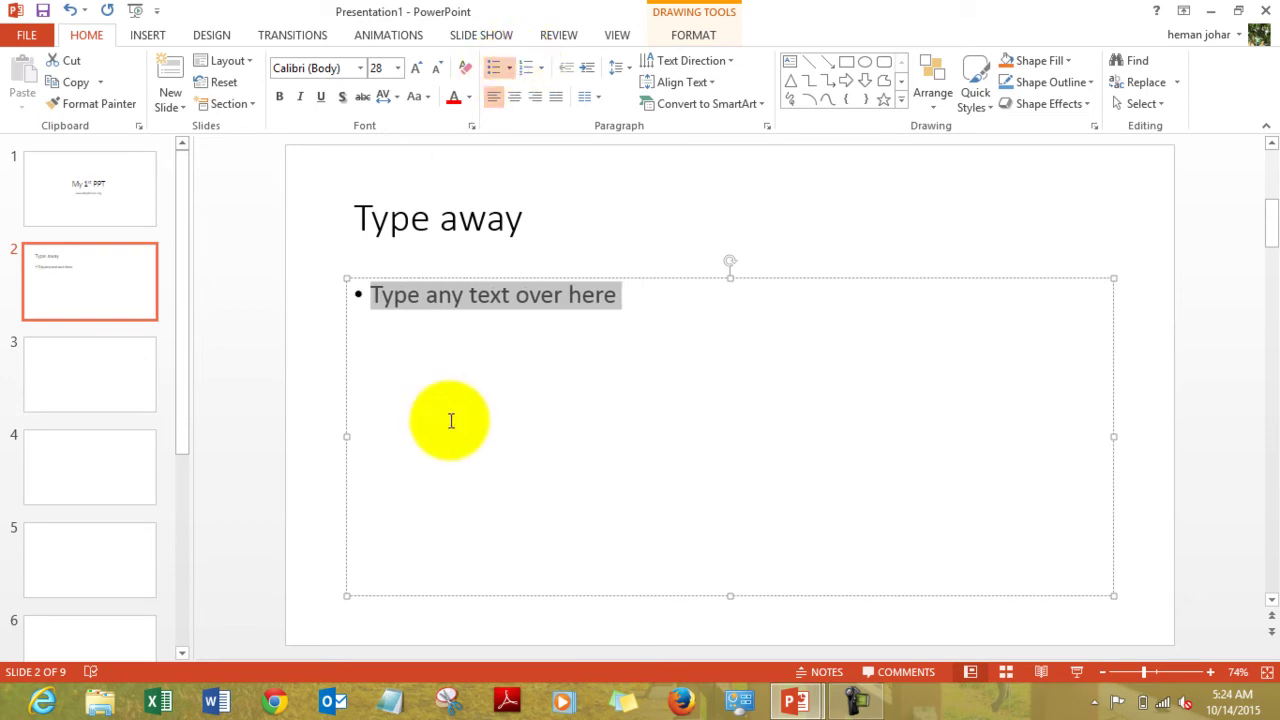
left_click(119, 388)
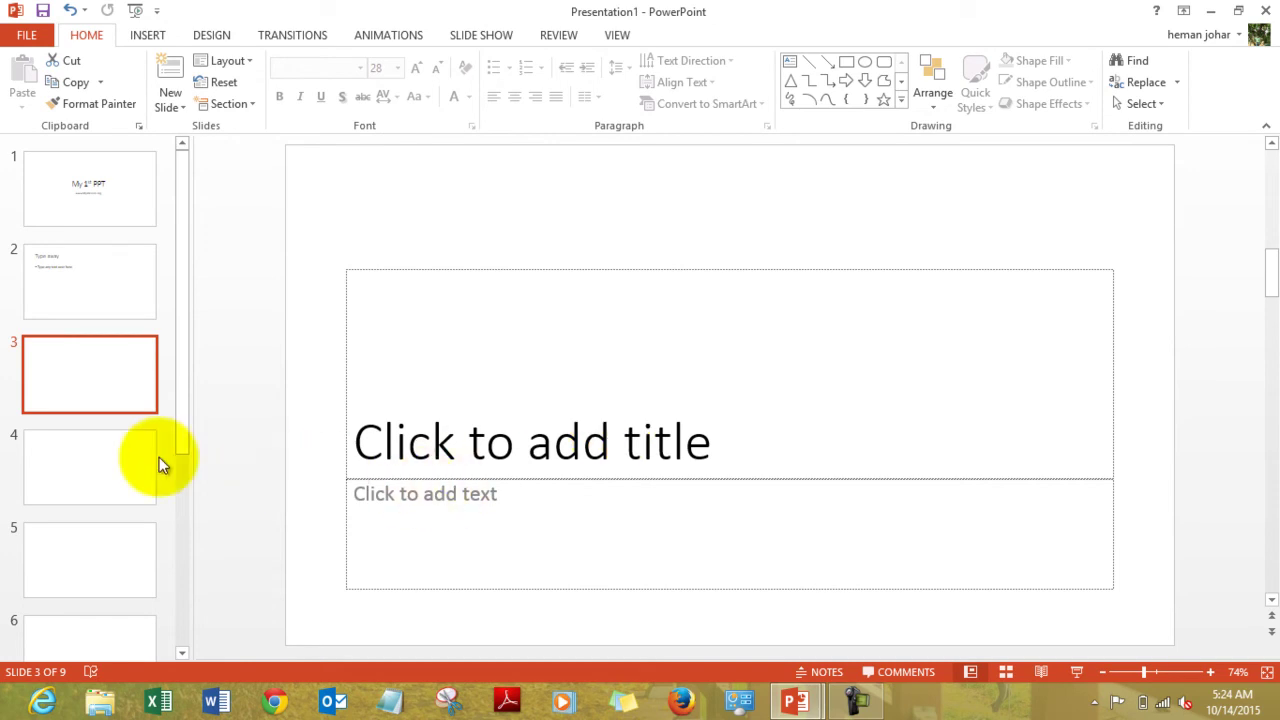
- Title slide 4 'images'
left_click(110, 461)
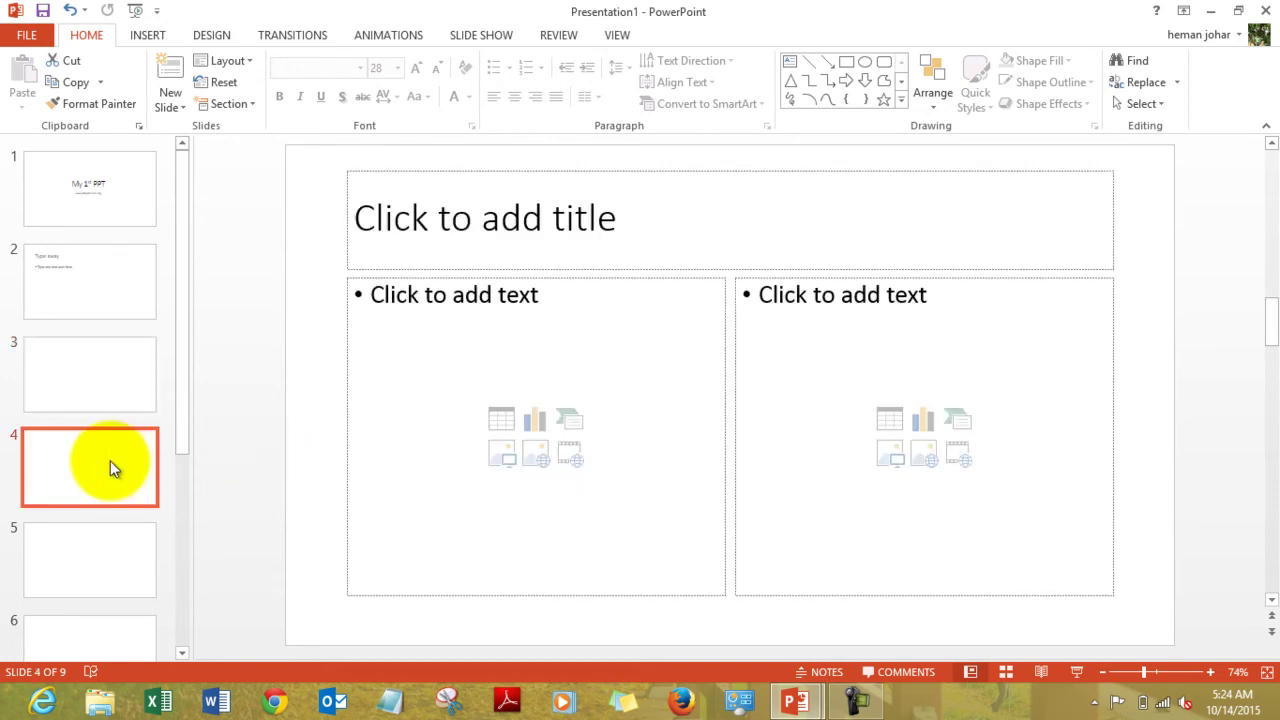
left_click(520, 222)
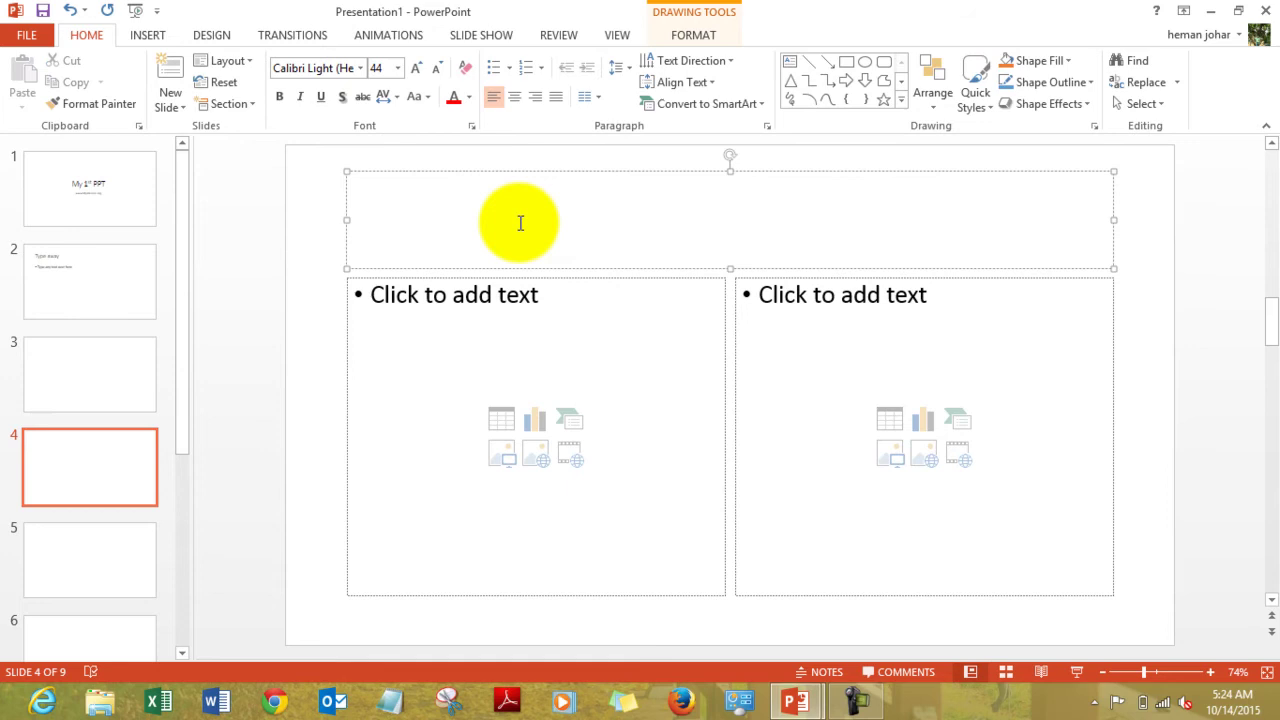
type("images")
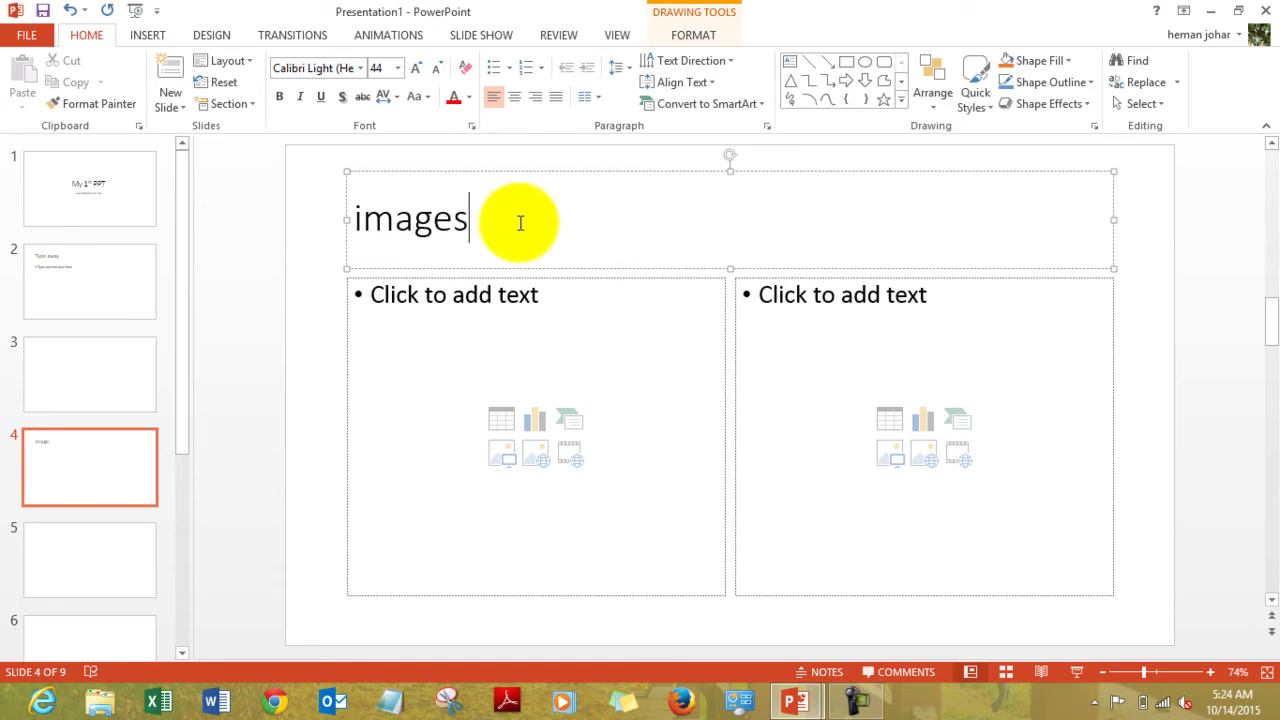
left_click(282, 347)
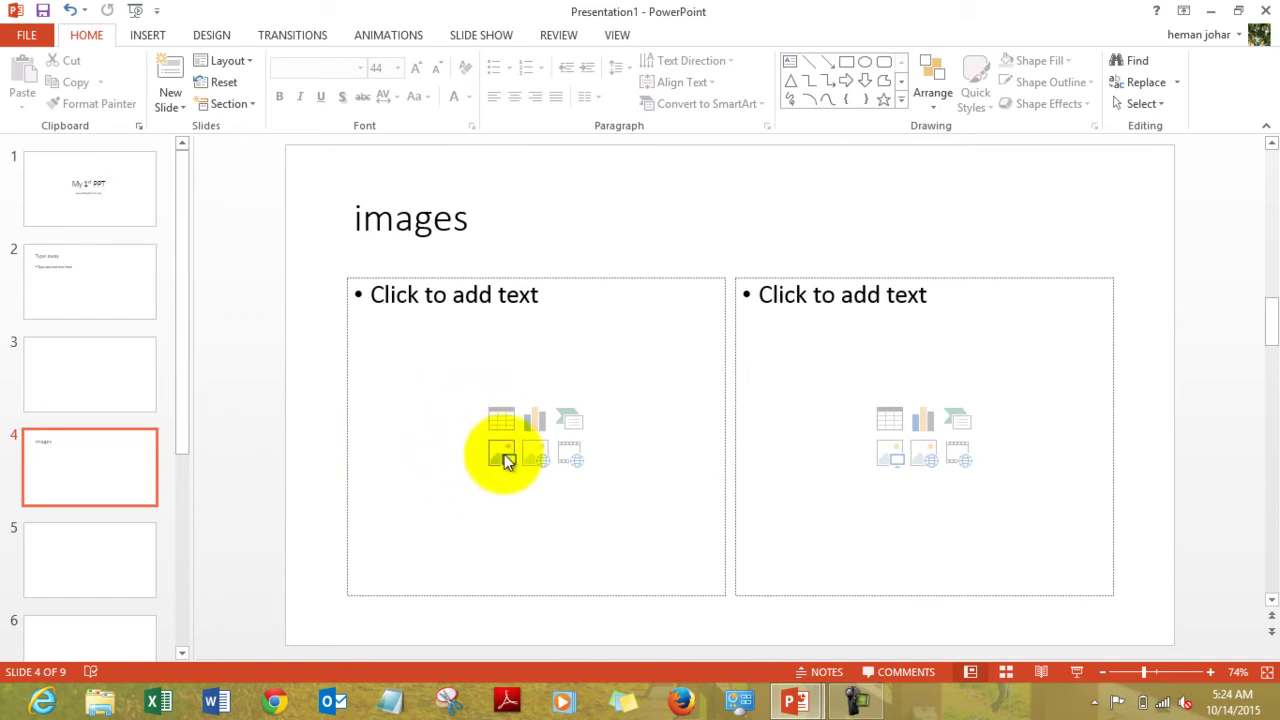
- Insert photos SAM_0267 and SAM_0276 from the Shimla folder into the two content areas
left_click(503, 456)
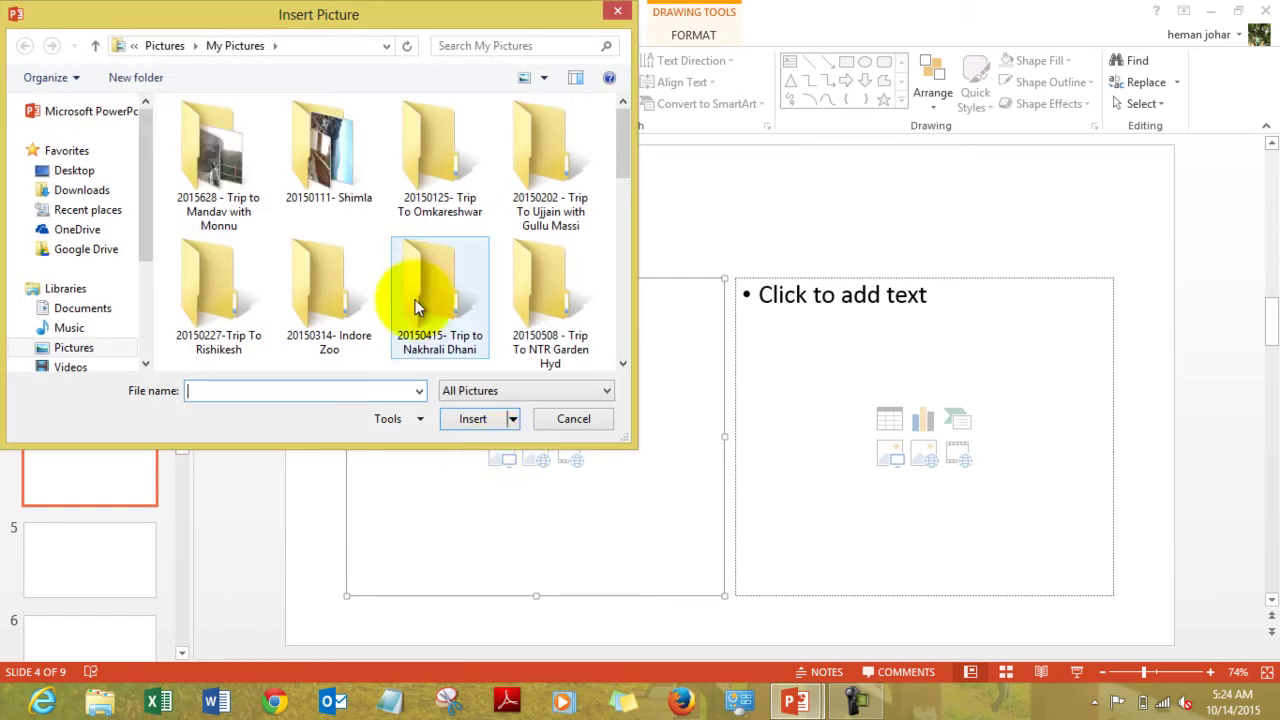
double_click(343, 175)
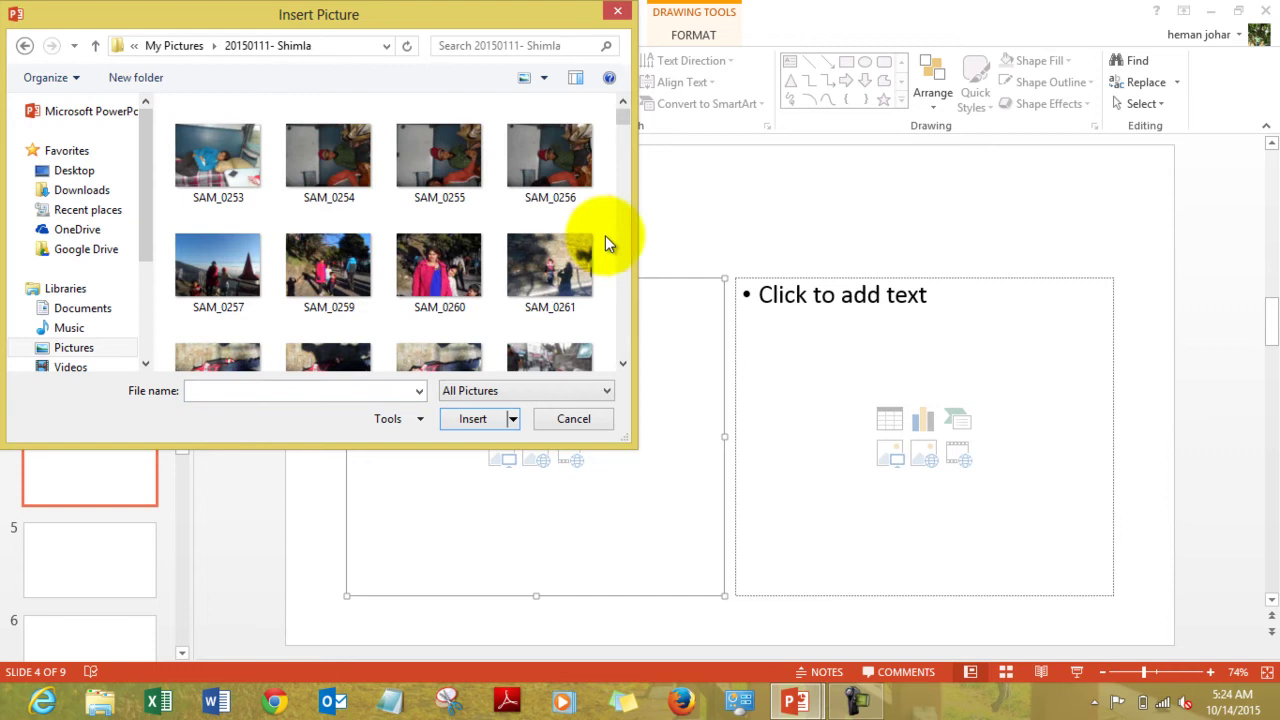
scroll(622, 361, "down", 1)
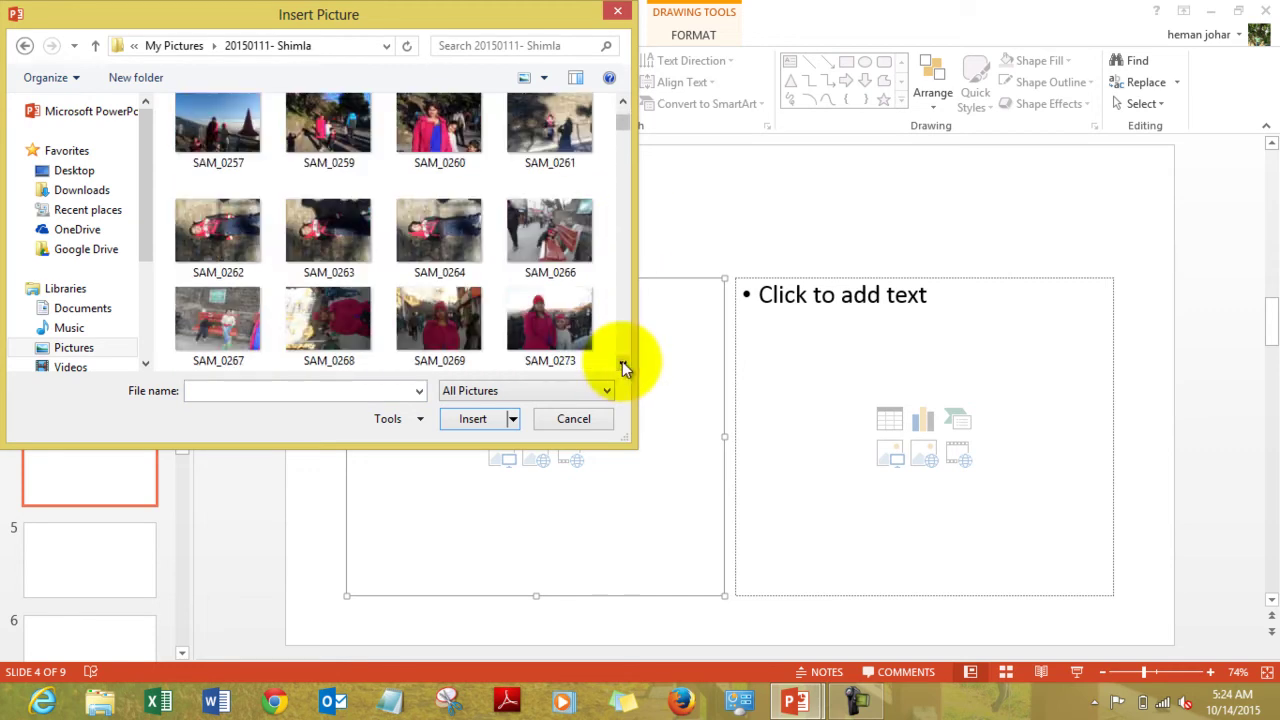
scroll(622, 361, "down", 2)
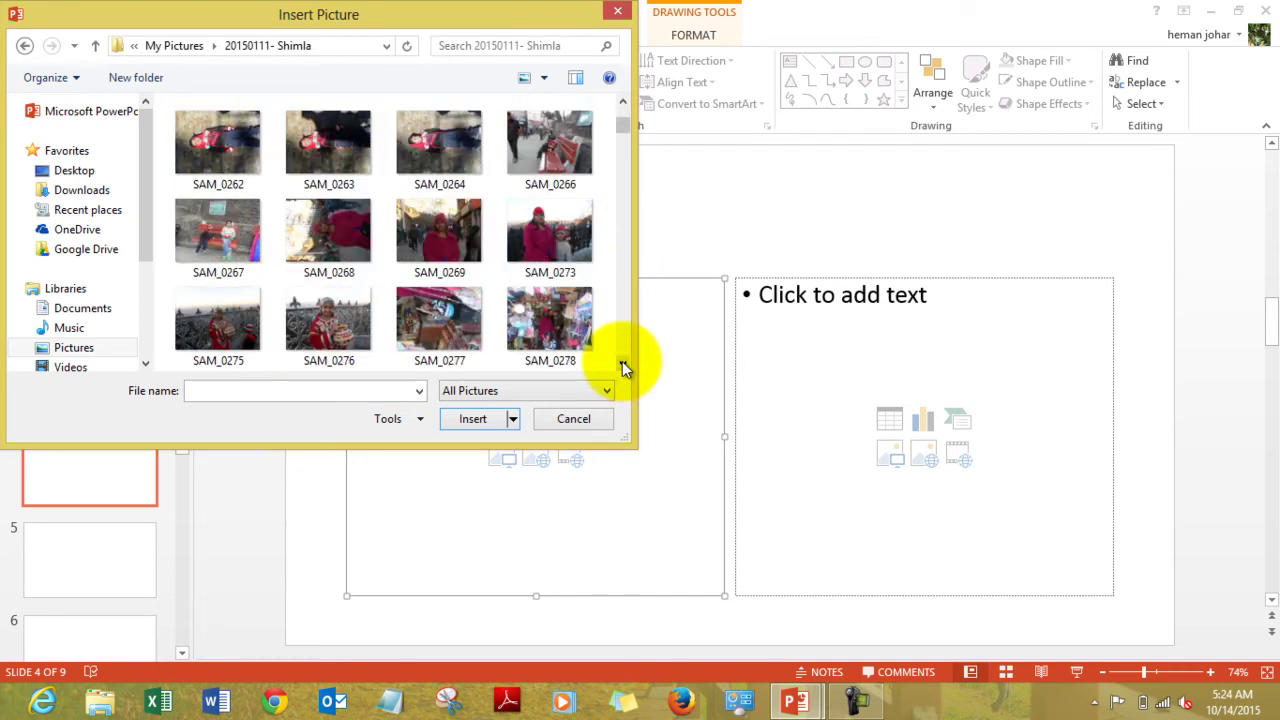
left_click(219, 235)
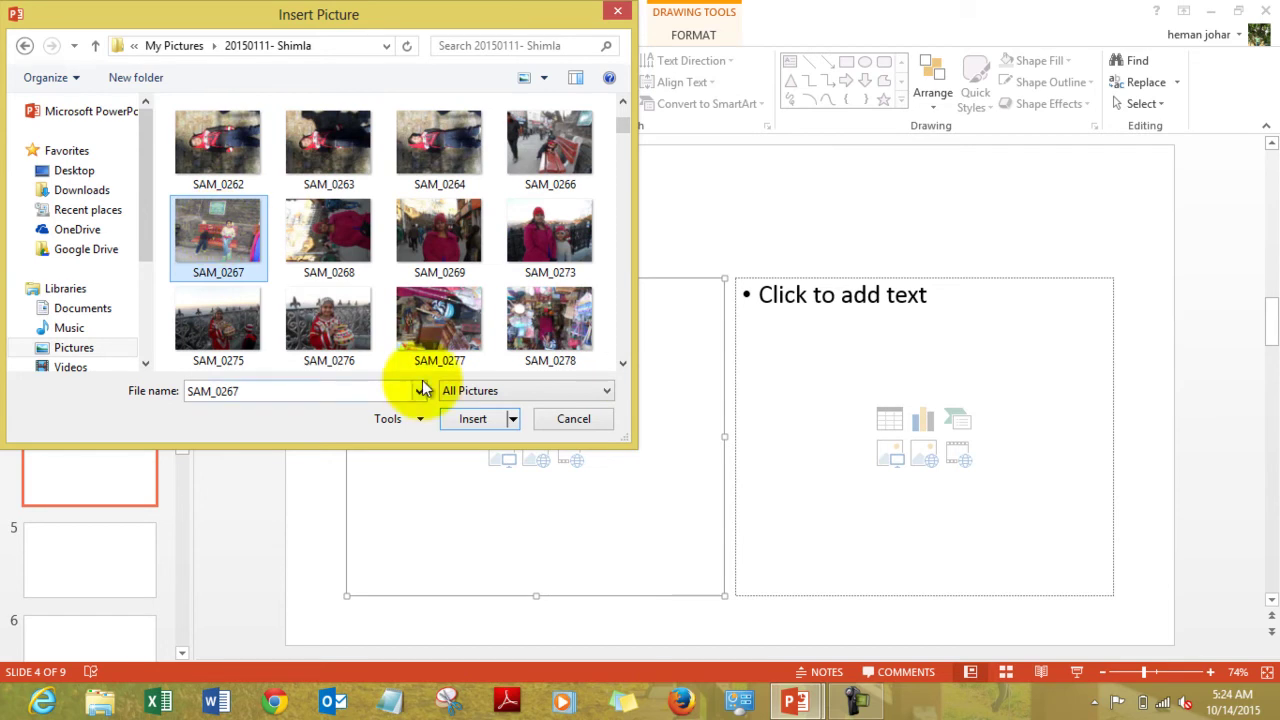
left_click(466, 418)
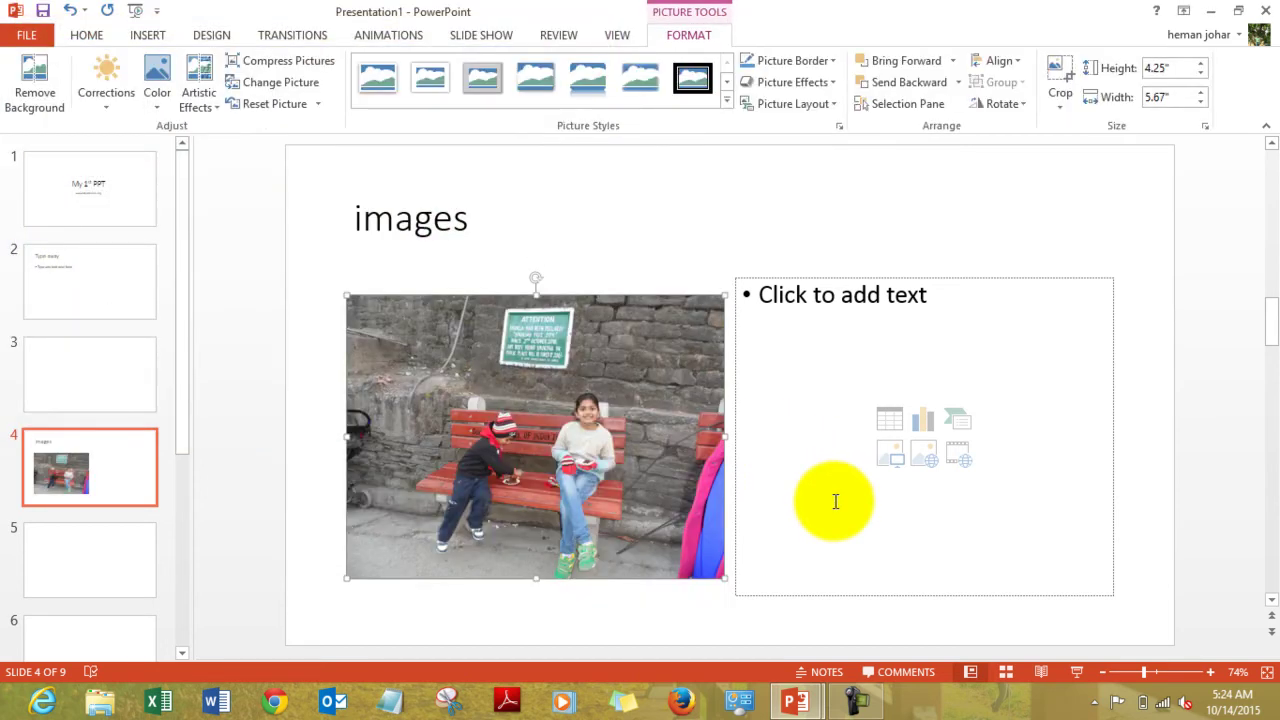
left_click(892, 457)
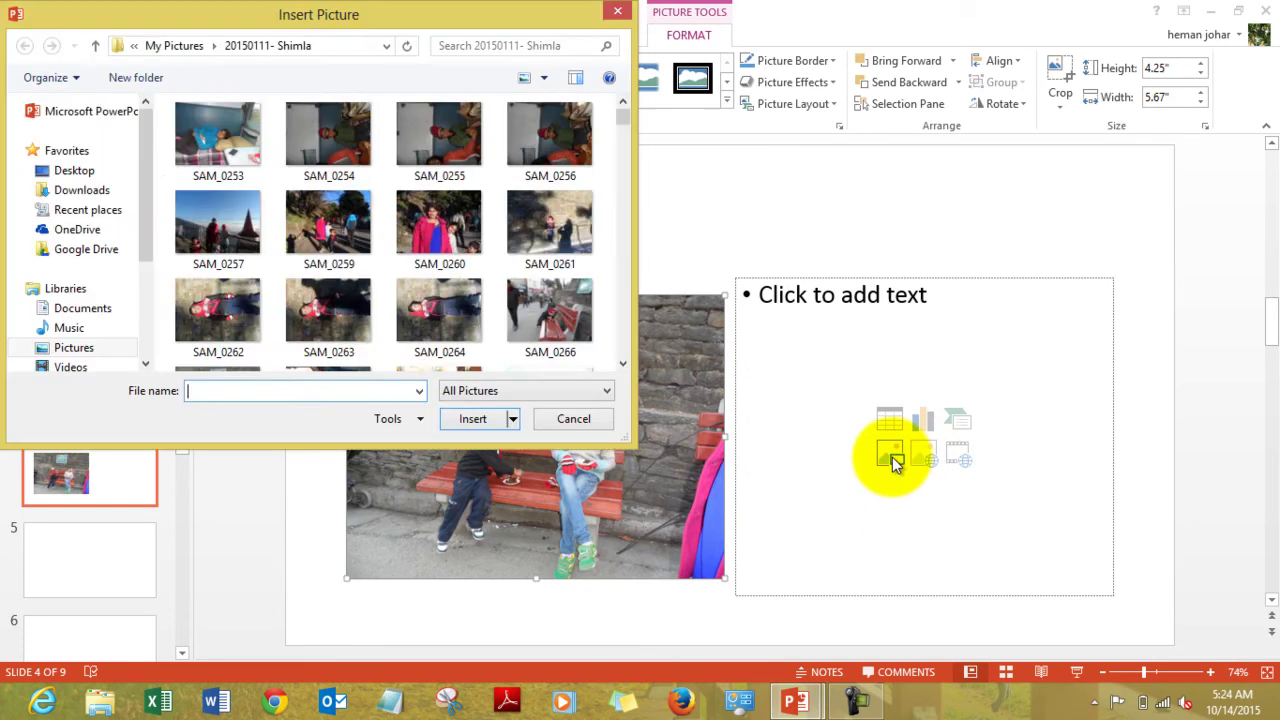
left_click(621, 365)
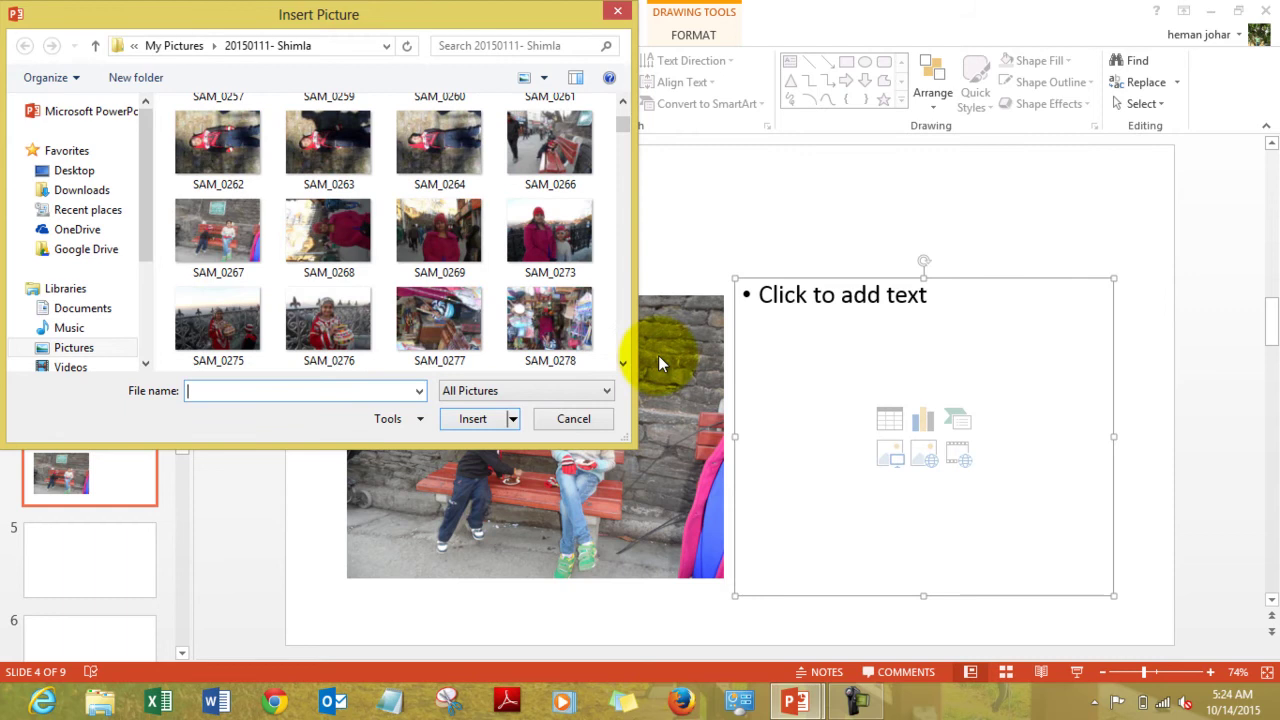
left_click(358, 333)
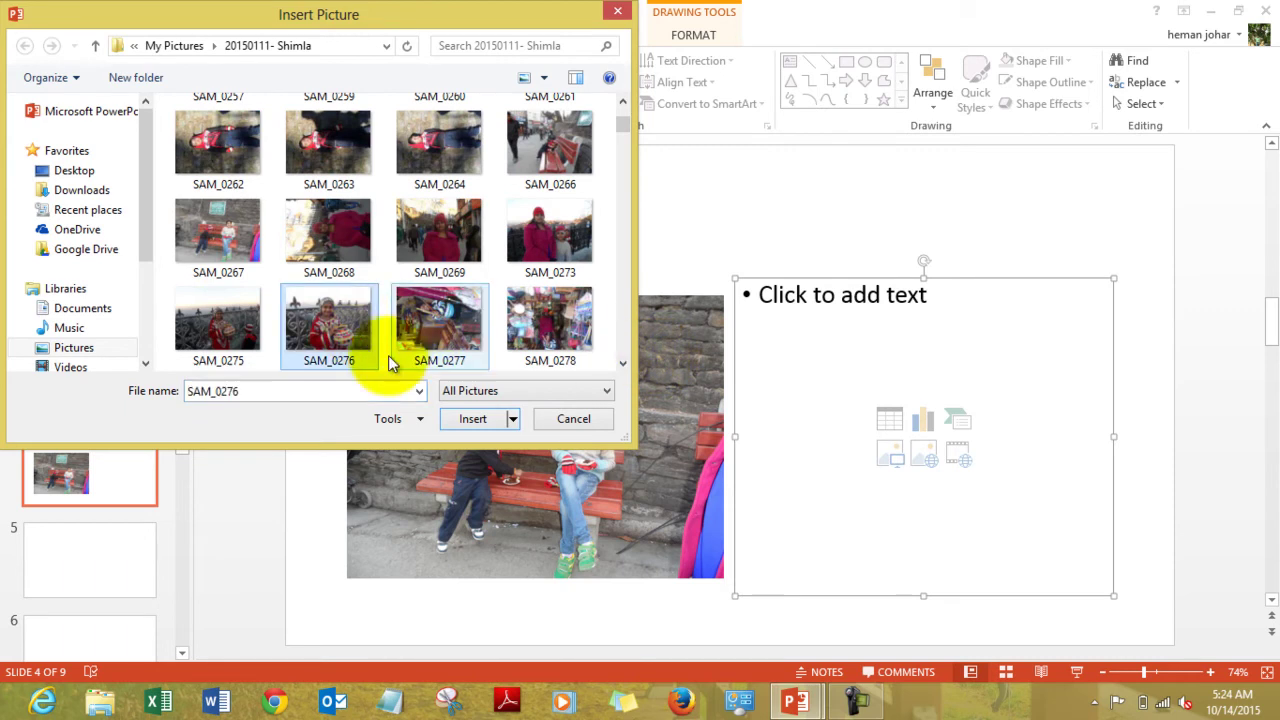
left_click(467, 420)
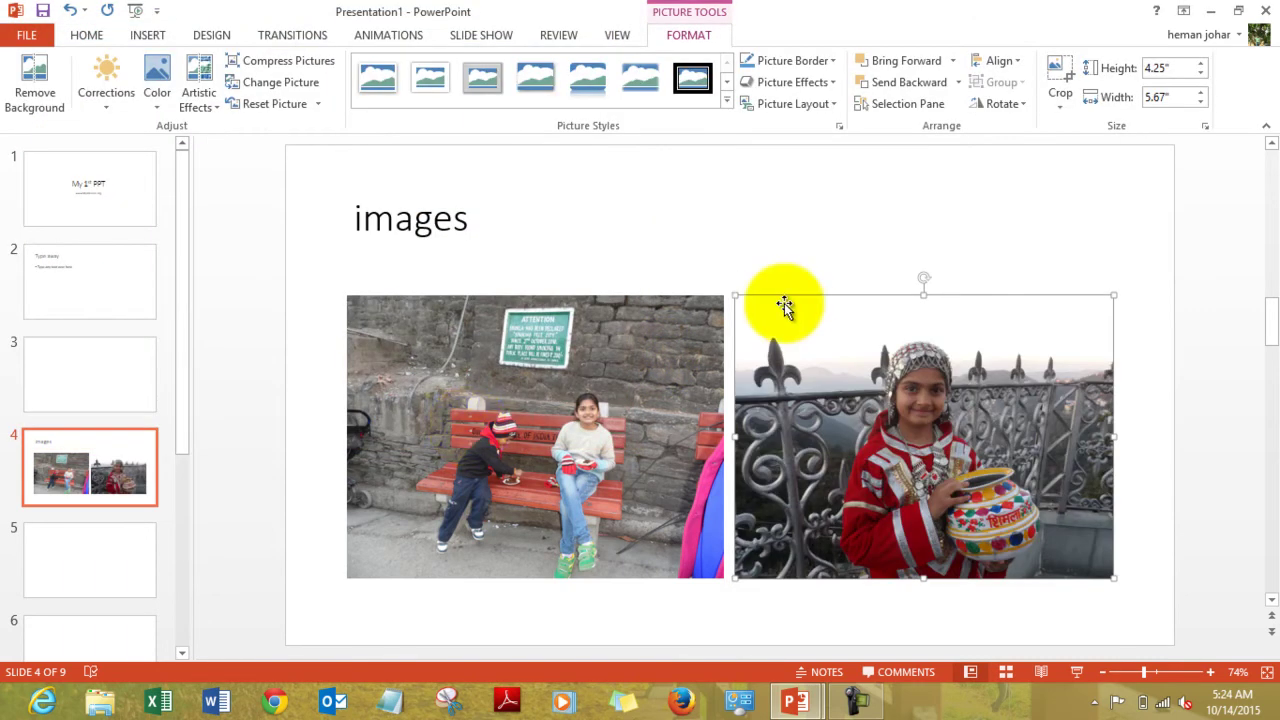
left_click(824, 222)
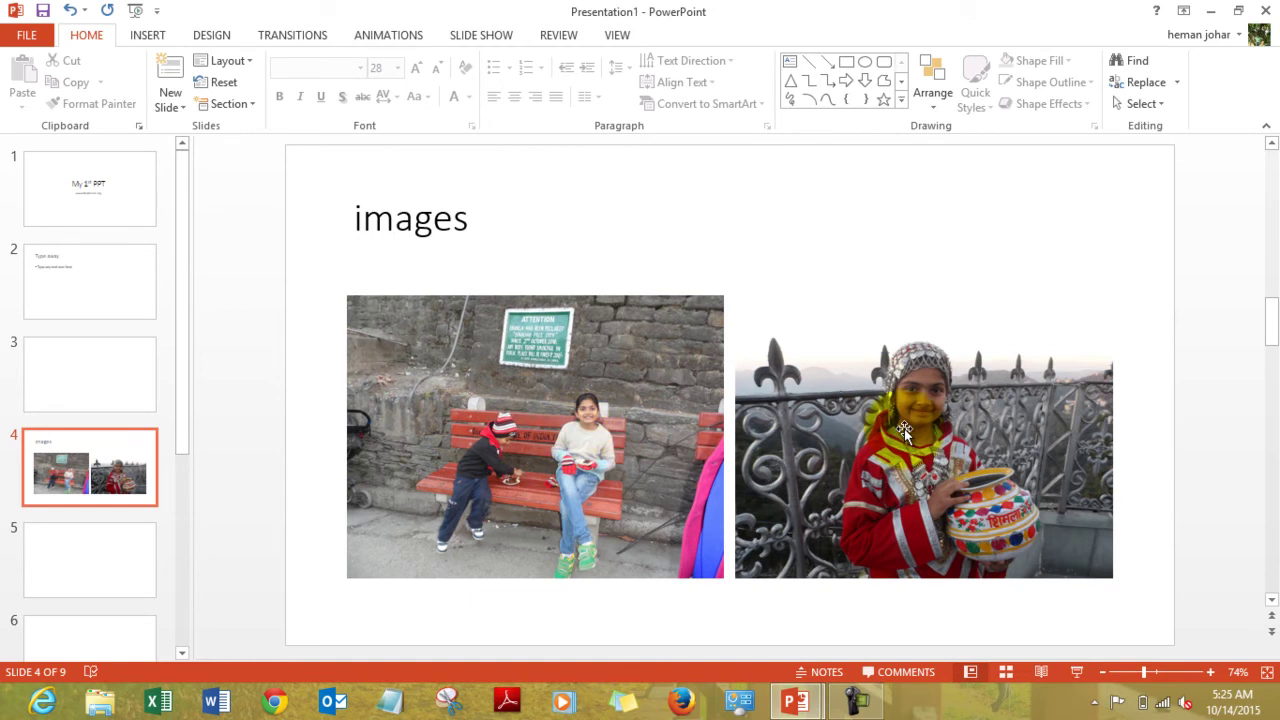
- Insert a 5-column, 2-row table into slide 5's left content area
left_click(104, 551)
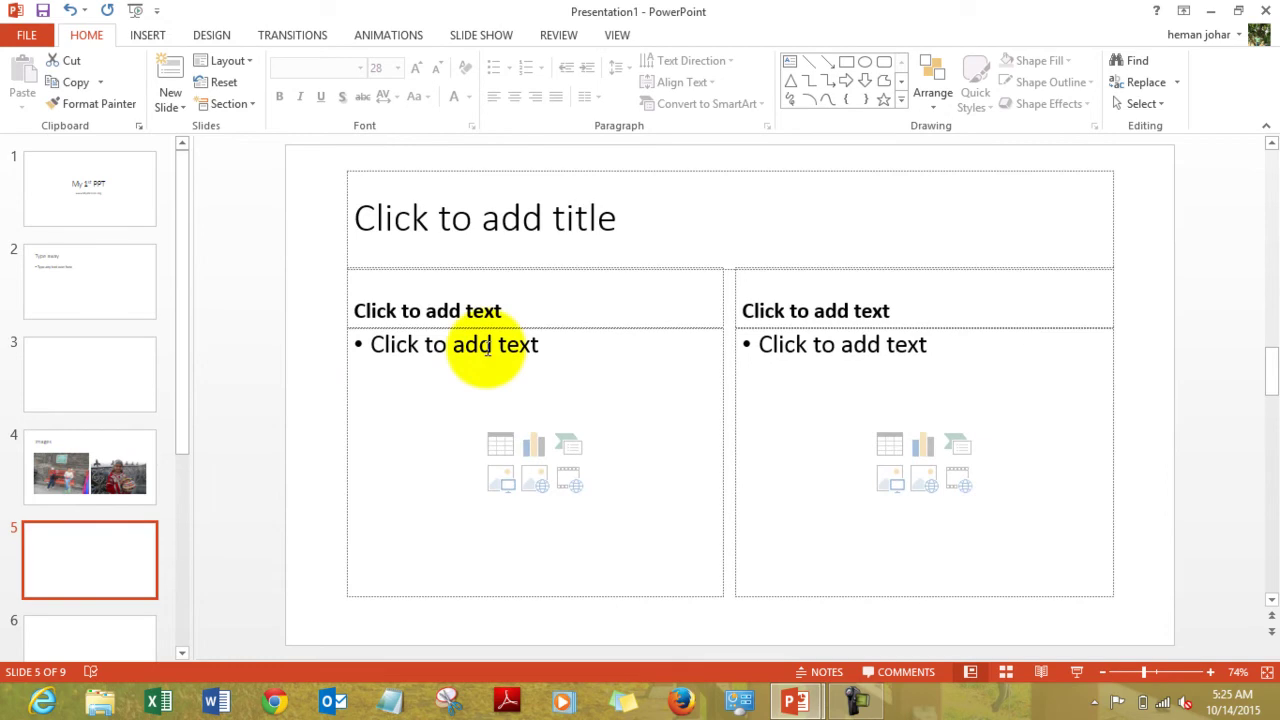
left_click(493, 452)
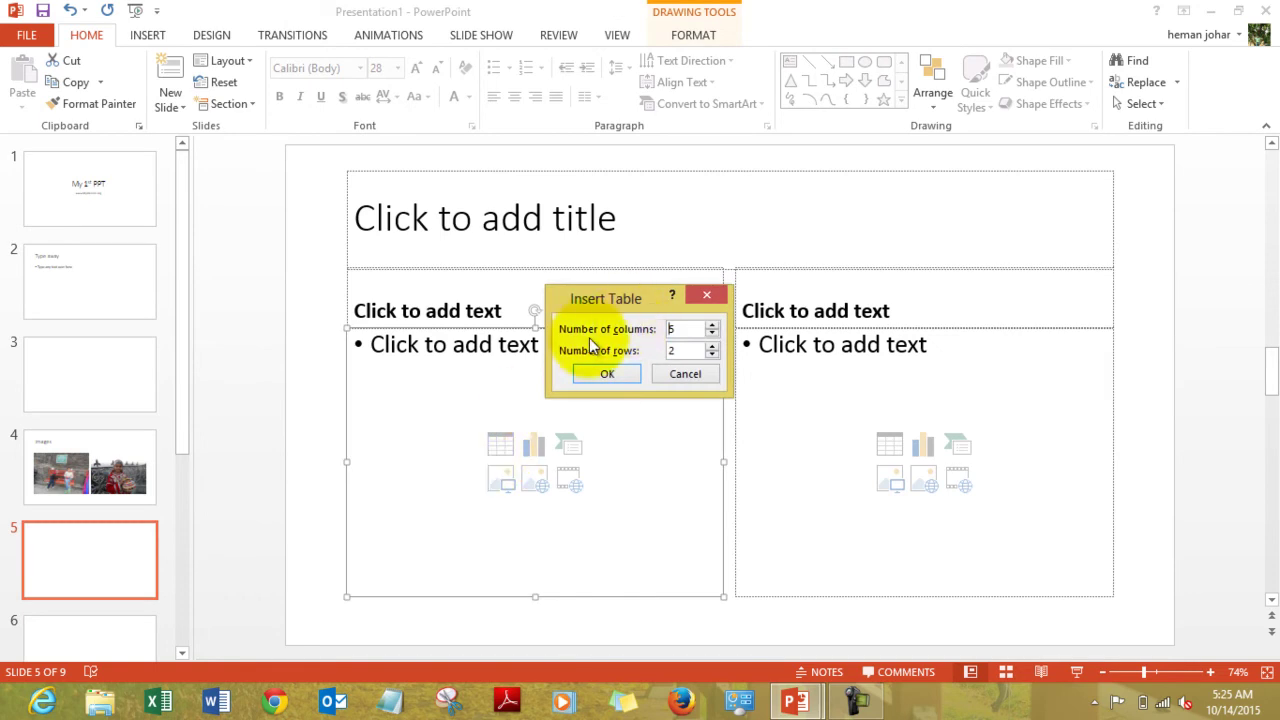
left_click(679, 331)
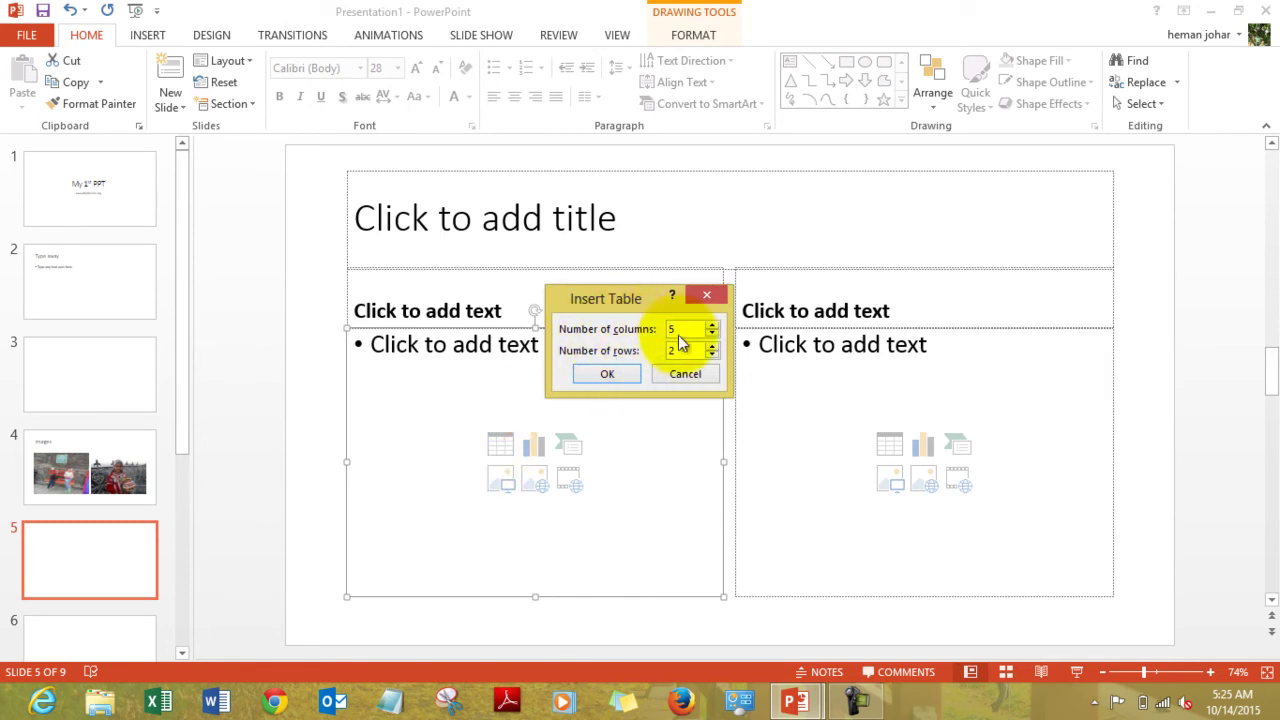
left_click(607, 375)
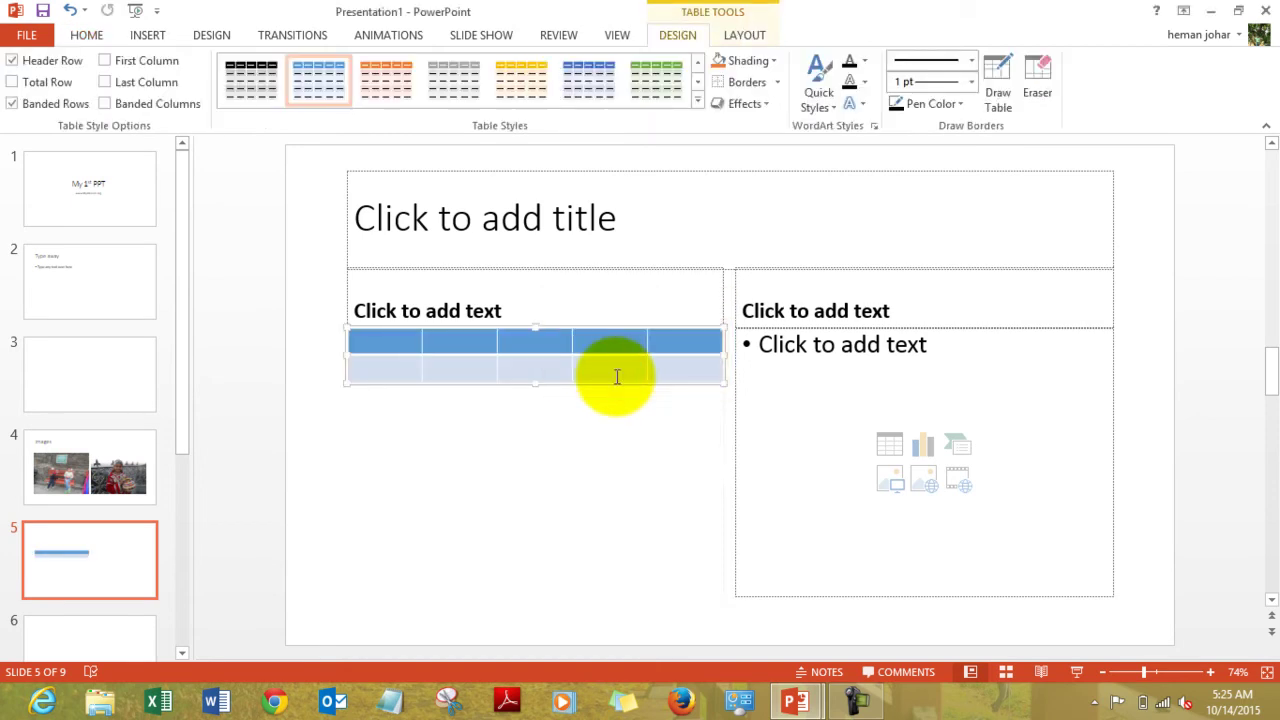
- Add a clustered column chart of sample Series 1–3 data to slide 5's right area
left_click(921, 443)
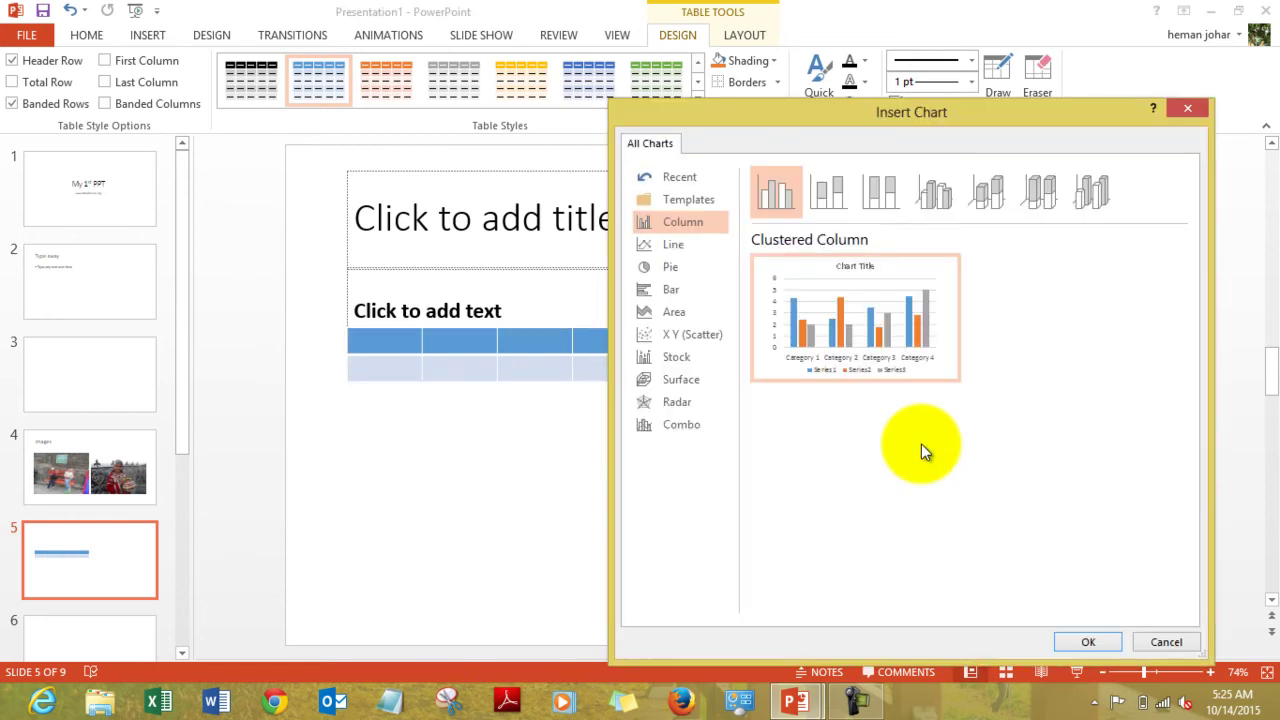
left_click(1082, 642)
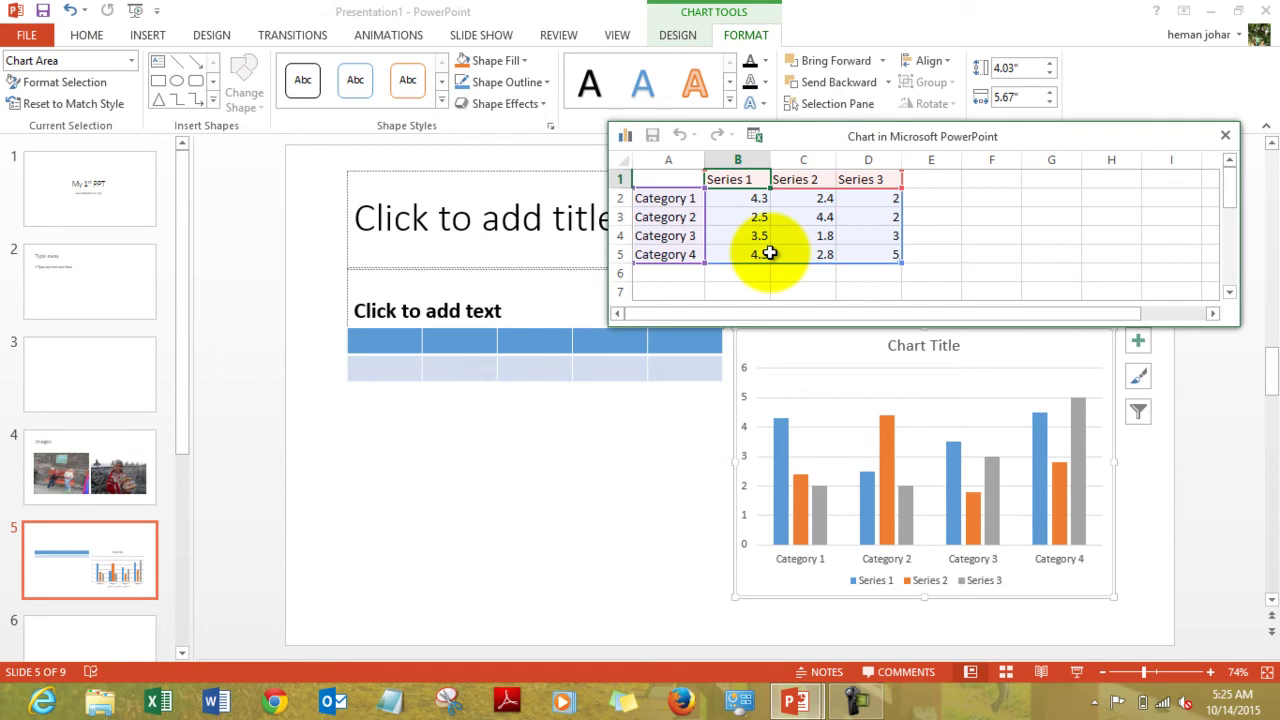
left_click(1225, 136)
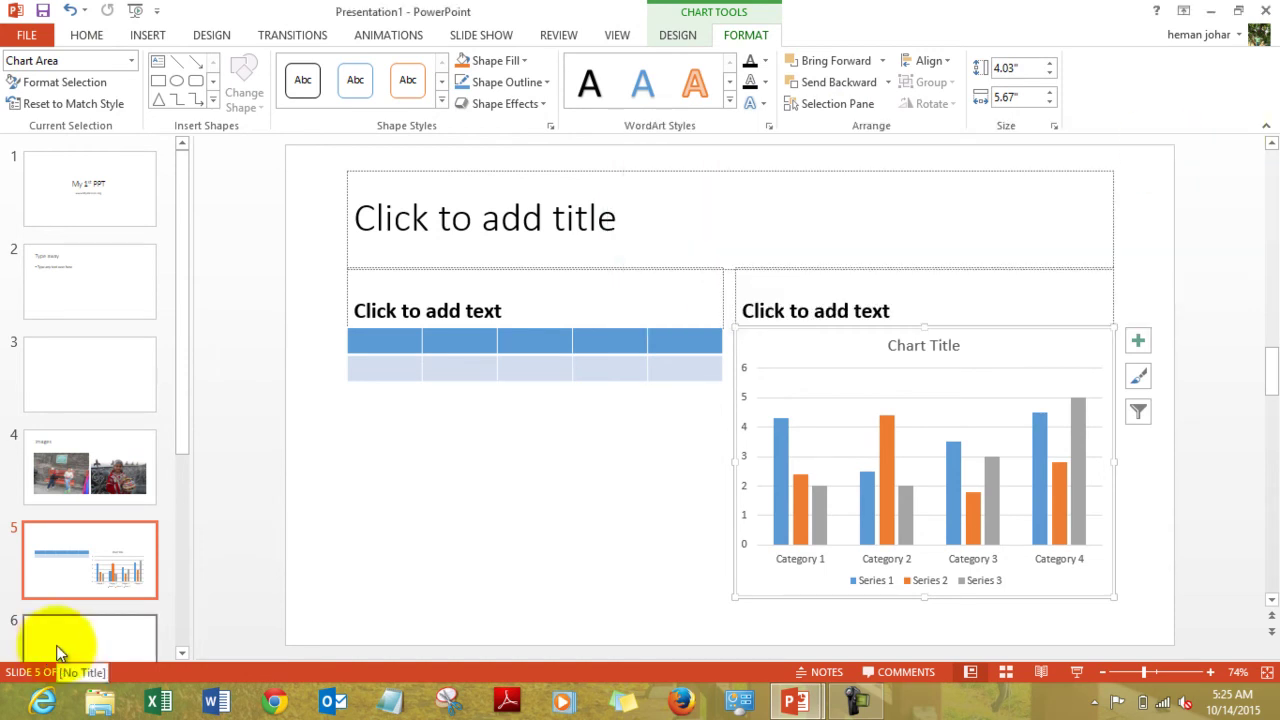
left_click(56, 648)
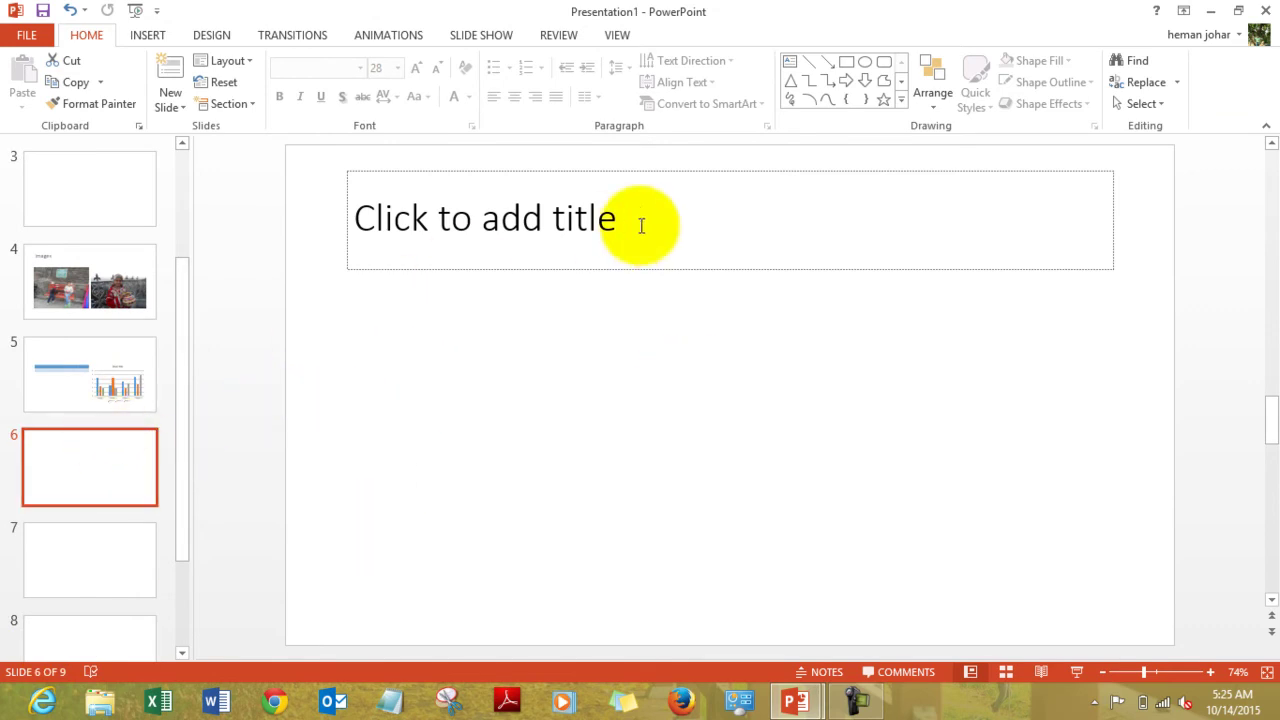
- Add a styled Alternating Hexagons SmartArt to slide 8 and move that slide up to position 7
left_click(78, 570)
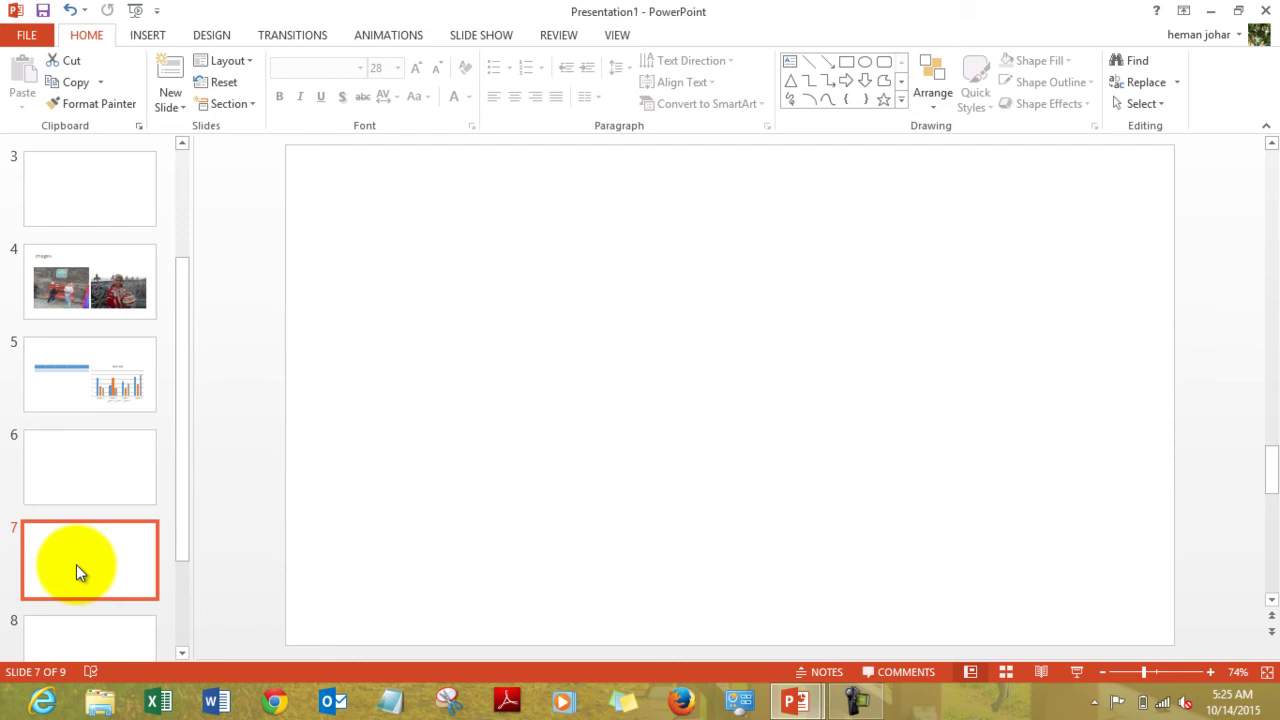
left_click(96, 629)
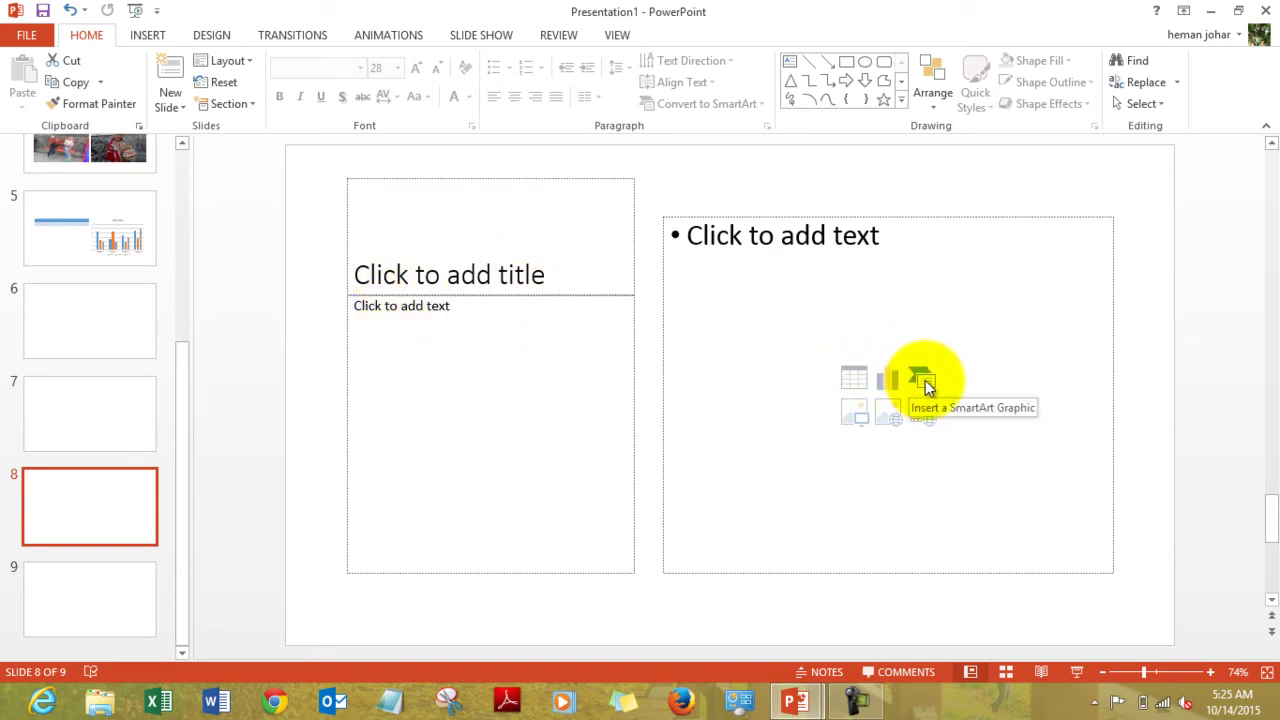
left_click(925, 382)
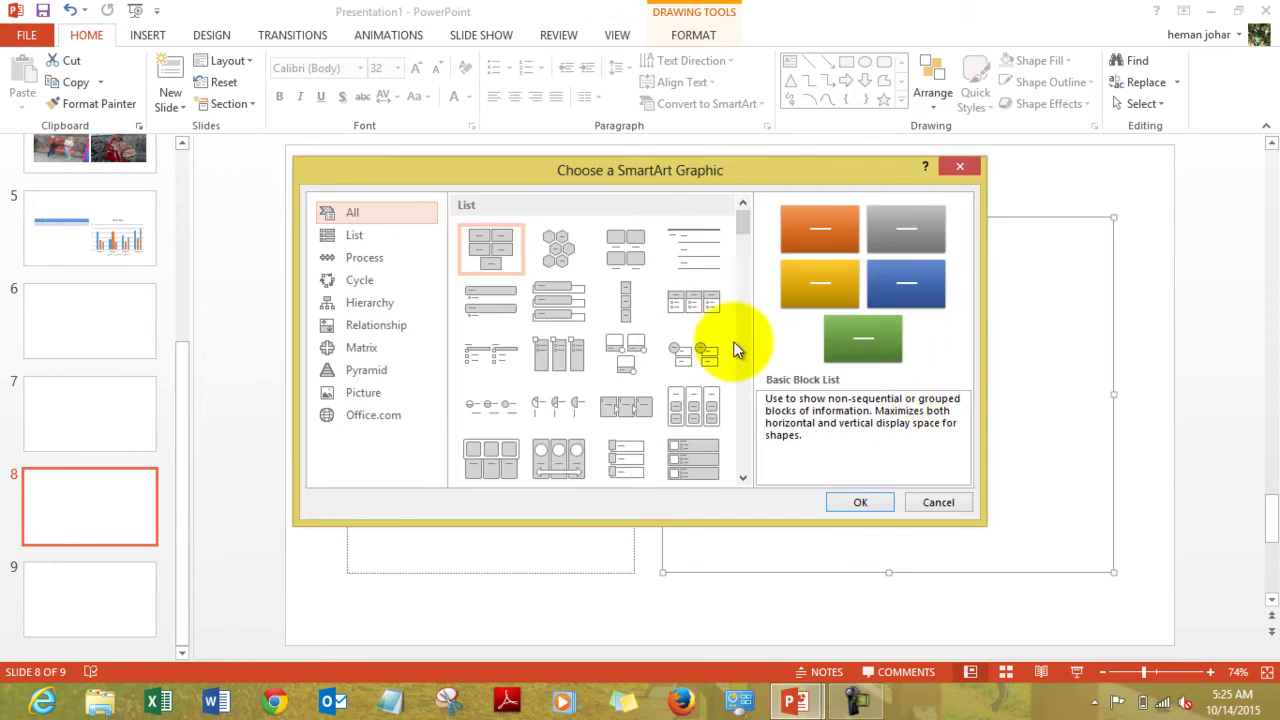
left_click(560, 250)
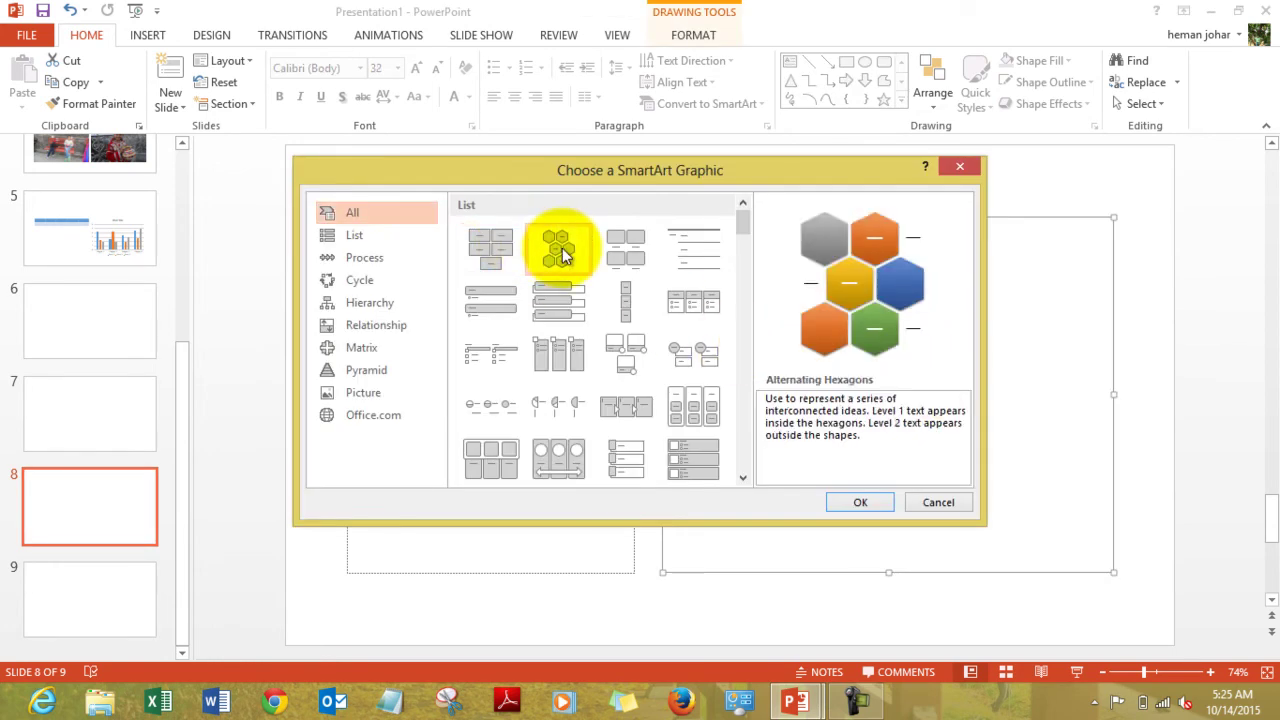
left_click(867, 502)
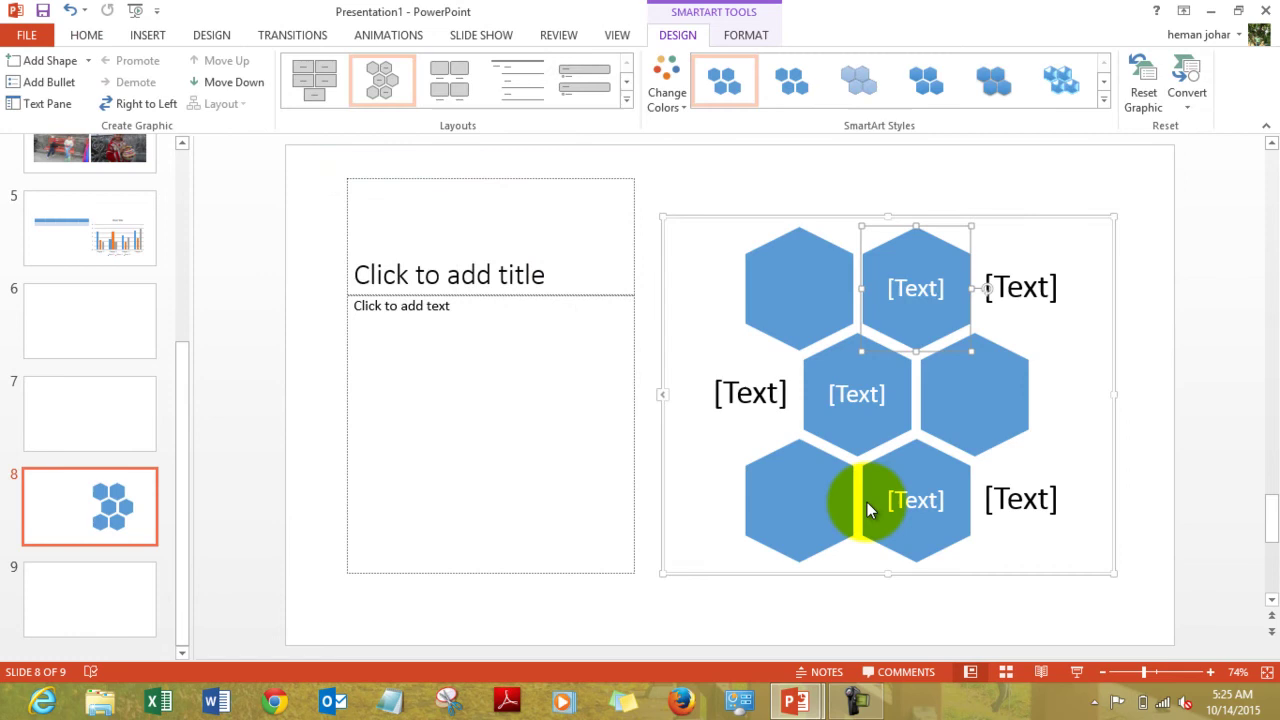
left_click(788, 85)
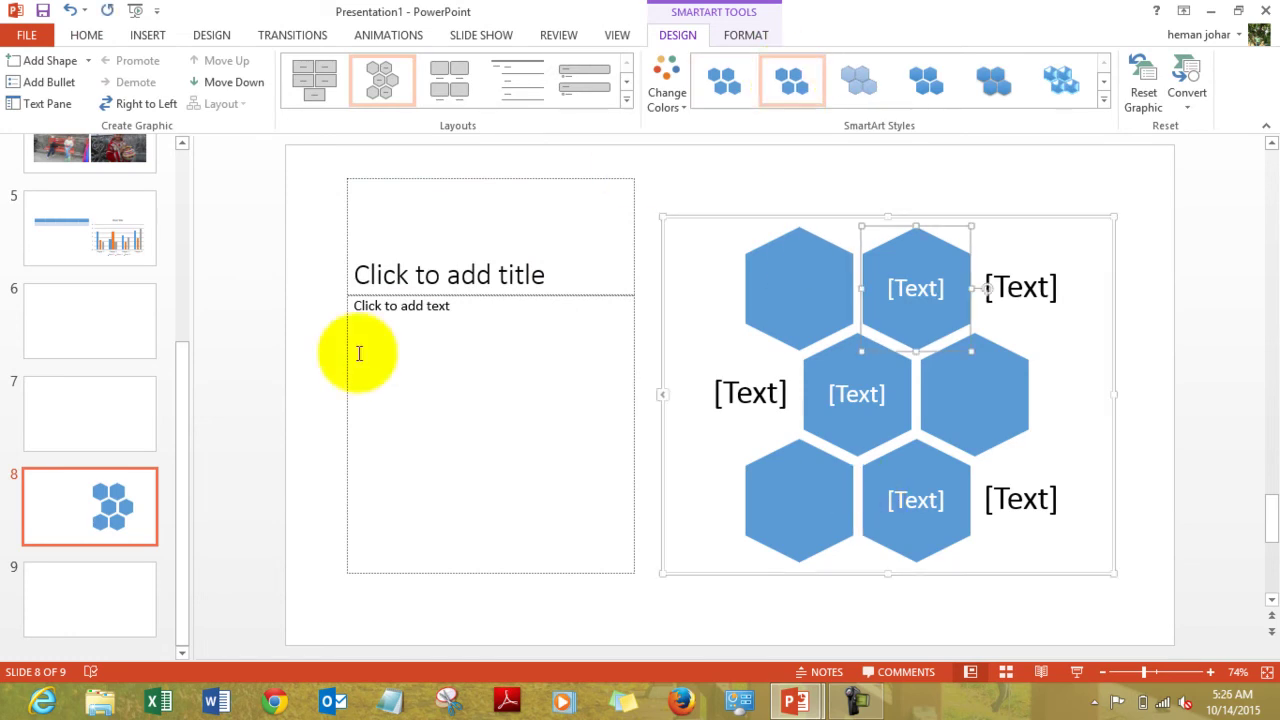
left_click(57, 600)
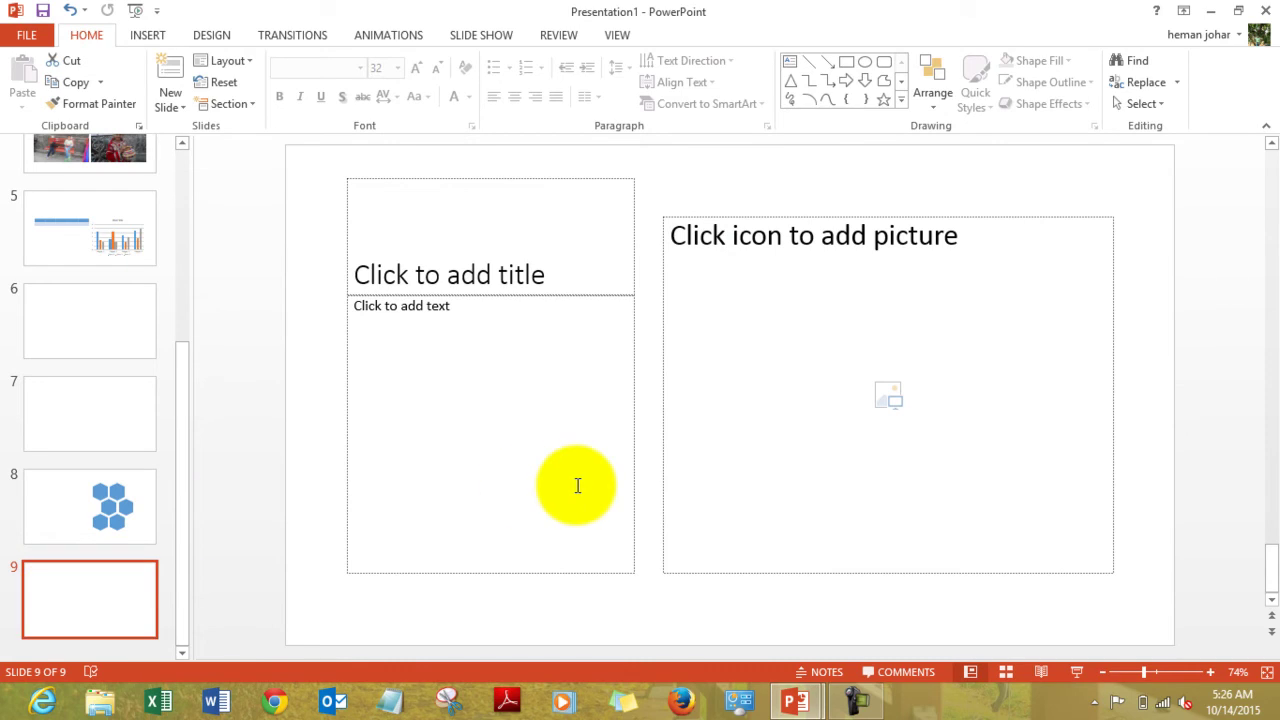
left_click_drag(119, 499, 186, 209)
- Change blank slide 3 to the Two Content layout
left_click(91, 380)
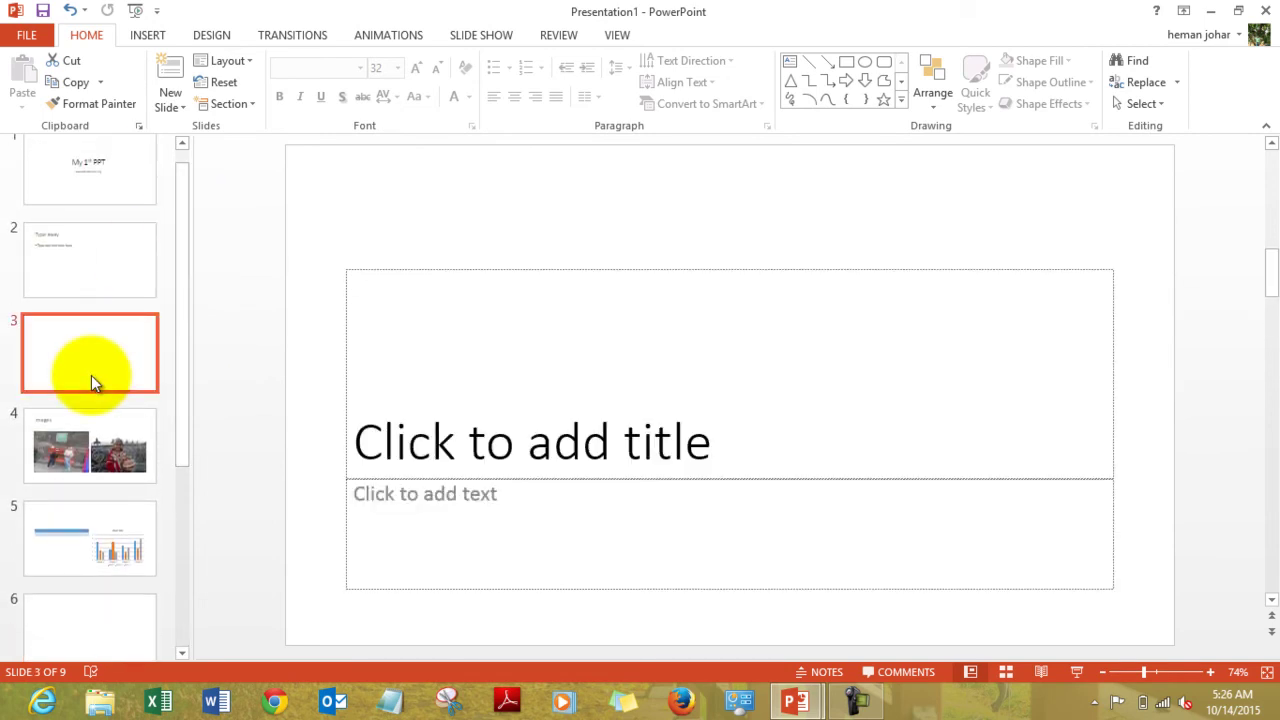
left_click(245, 62)
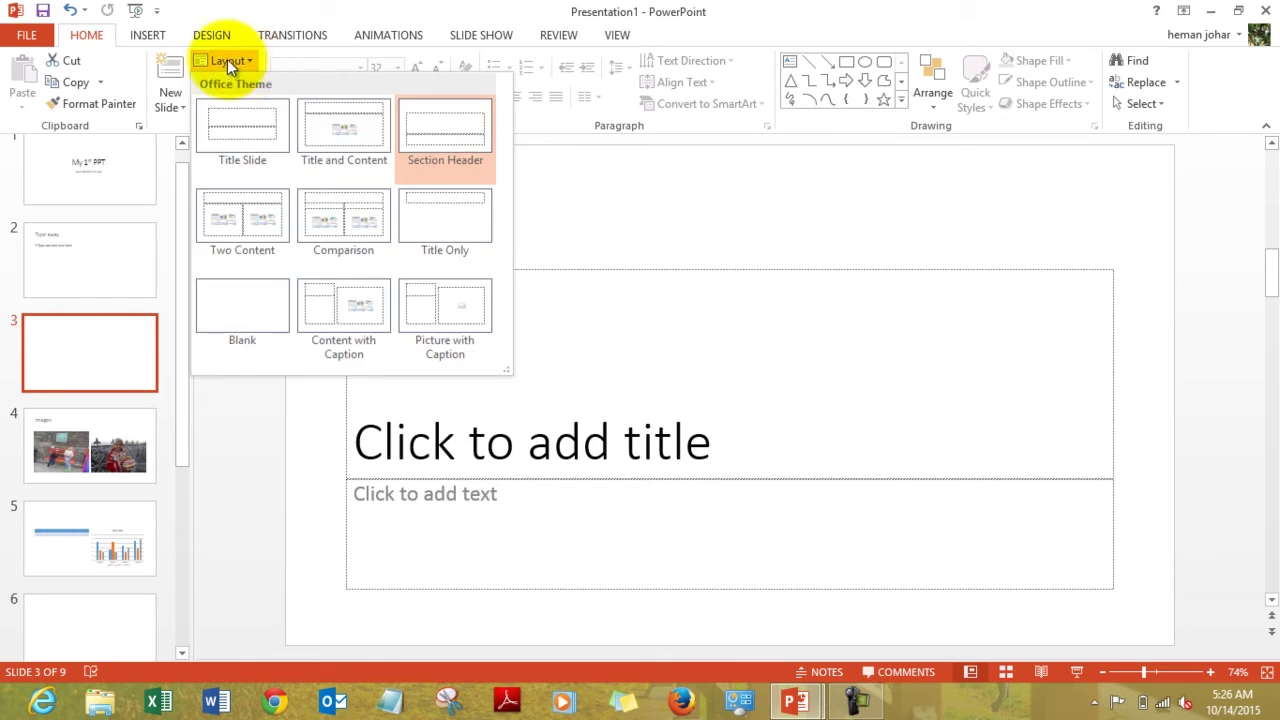
left_click(258, 218)
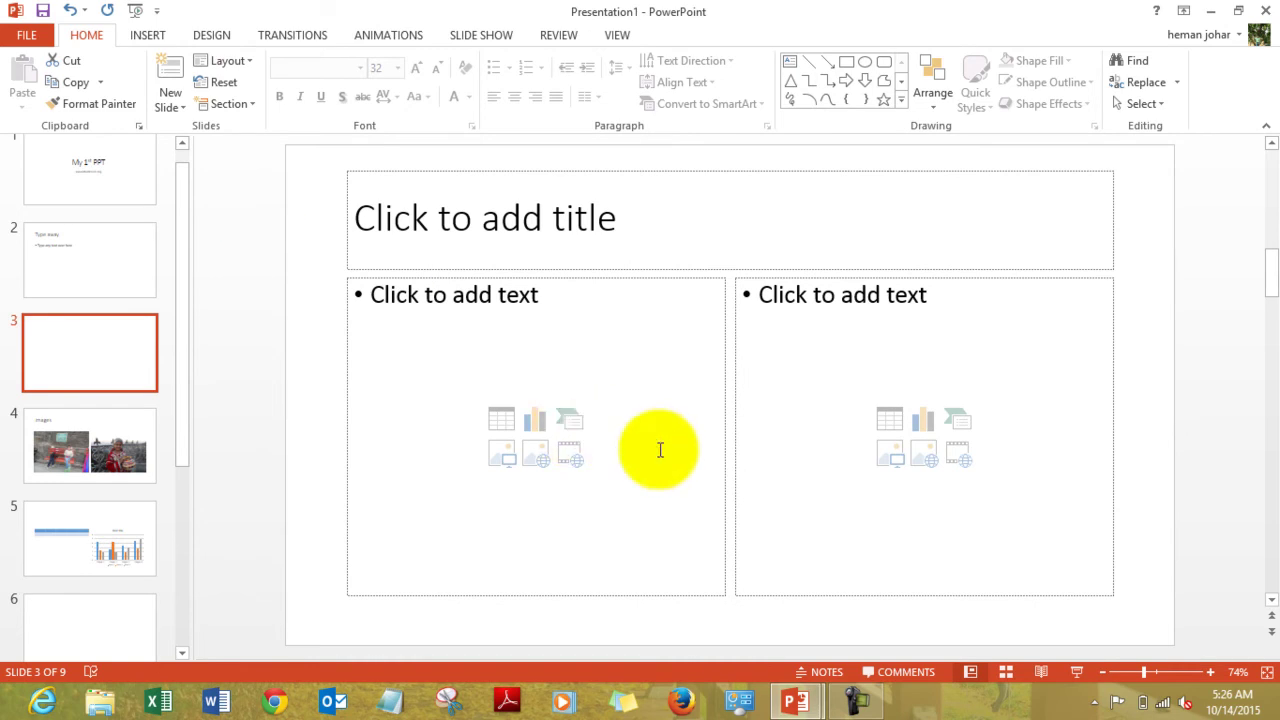
- Insert video MAH02257 from the Videos library into slide 3's left content area
left_click(568, 458)
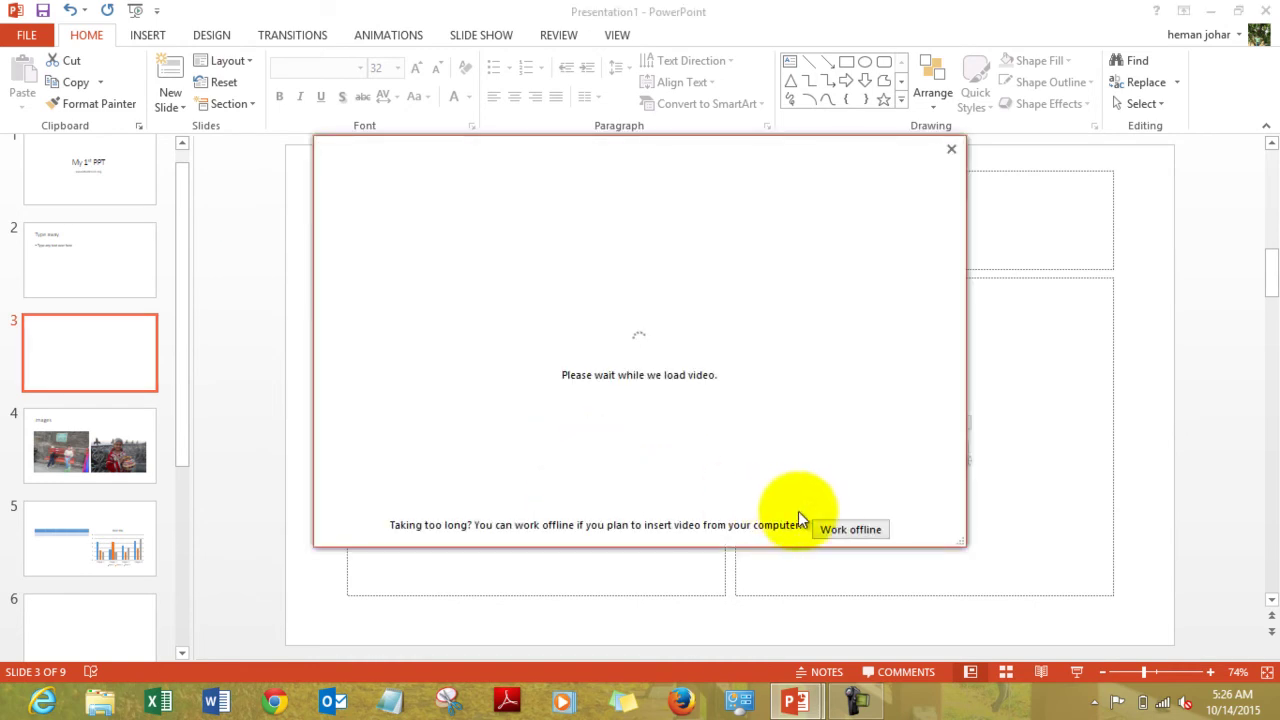
left_click(830, 526)
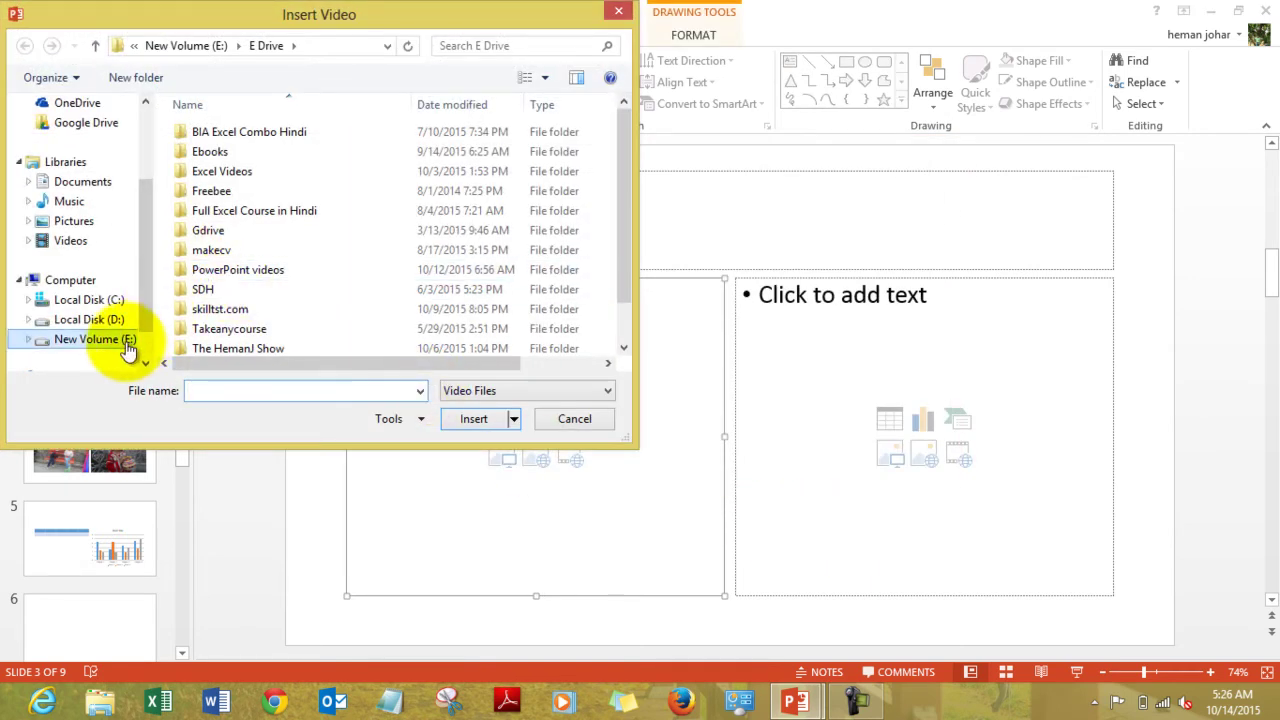
left_click(80, 246)
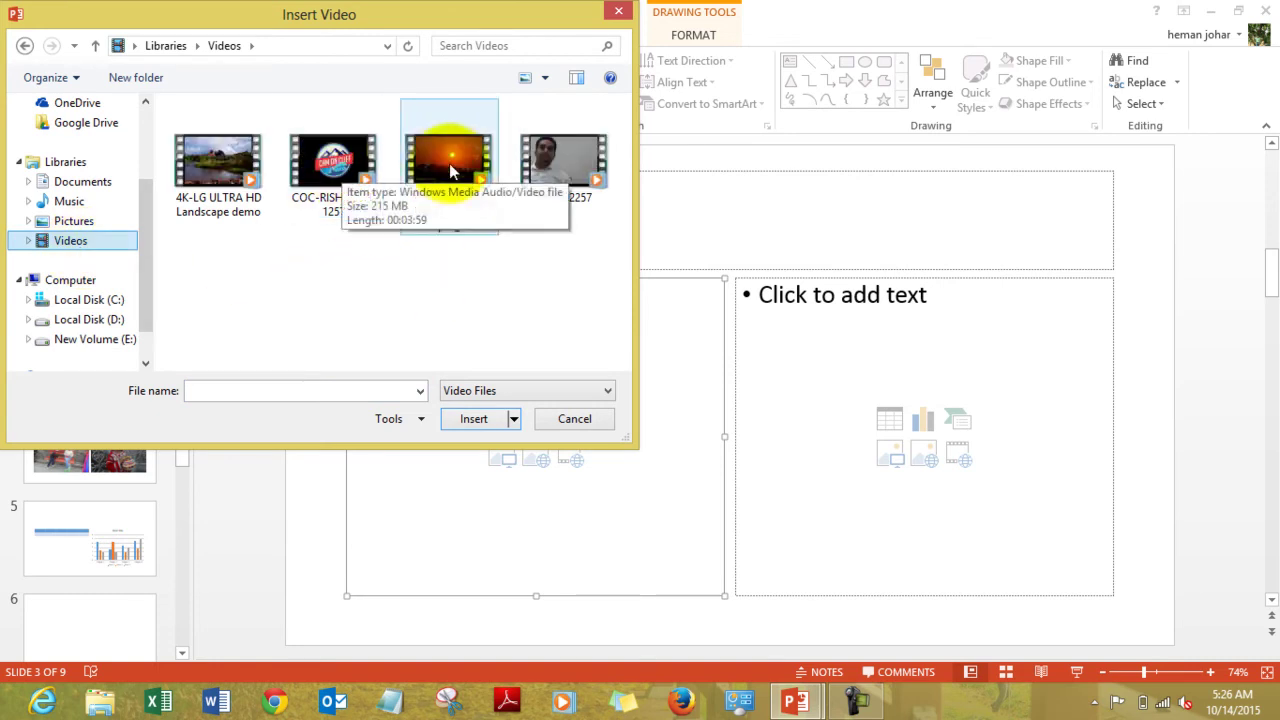
left_click(325, 168)
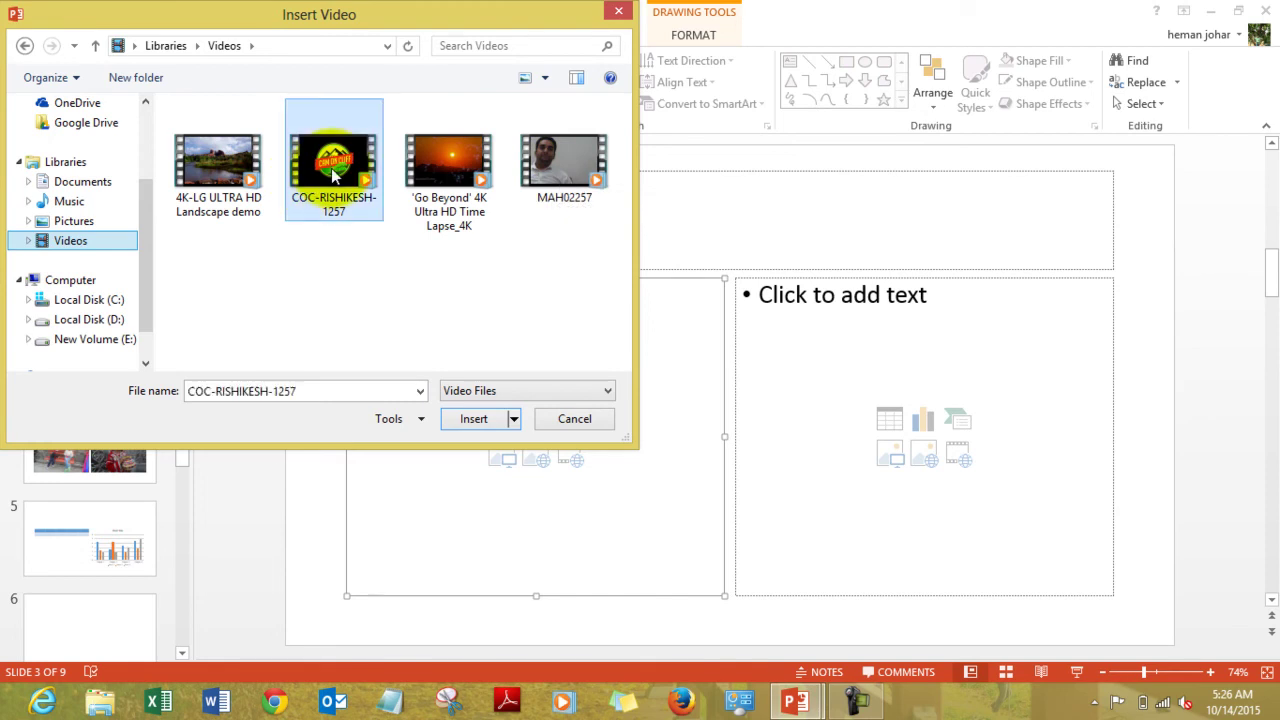
left_click(559, 171)
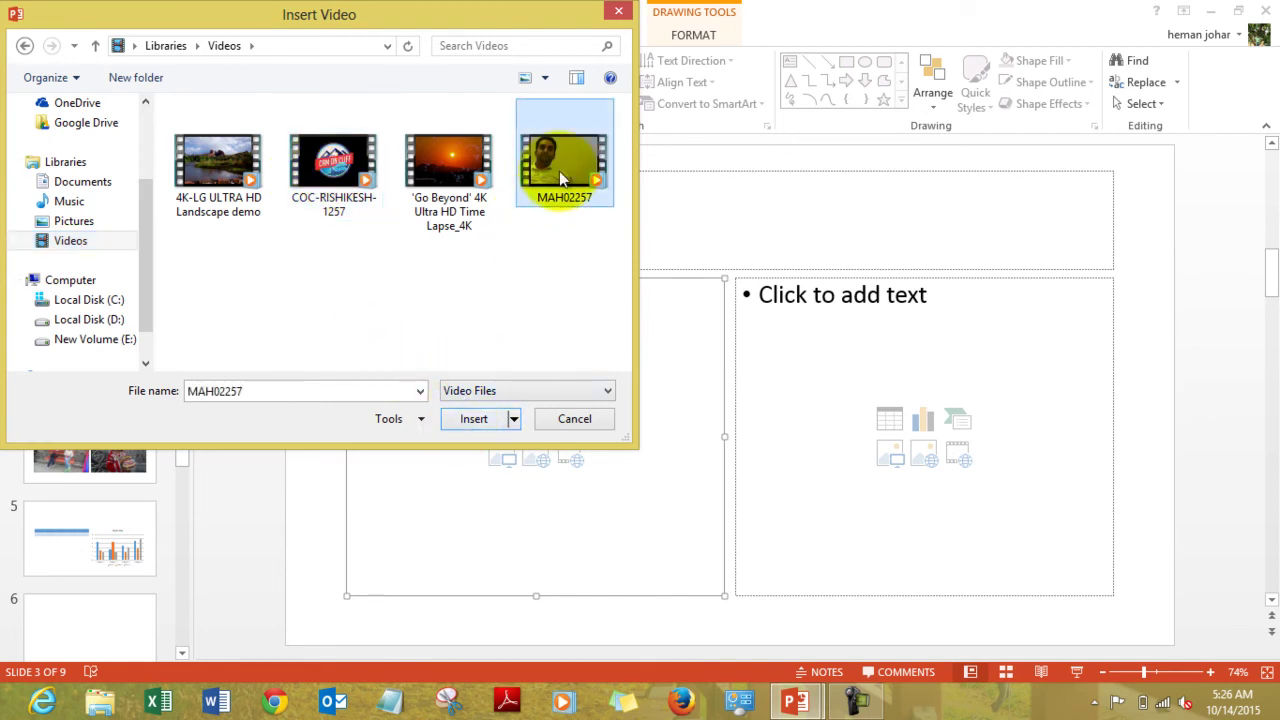
left_click(469, 418)
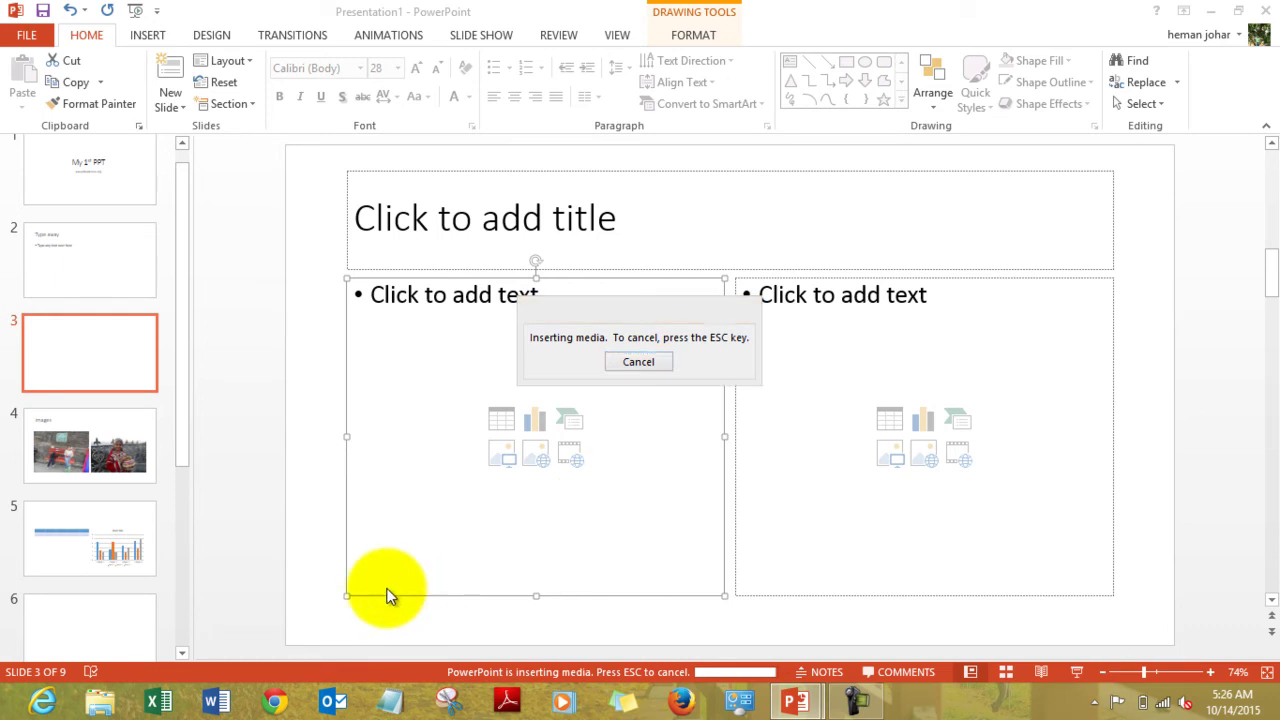
- Return to the PowerPoint for Beginners presentation and preview the slide 3 video, pausing at 00:05.93
mouse_move(804, 706)
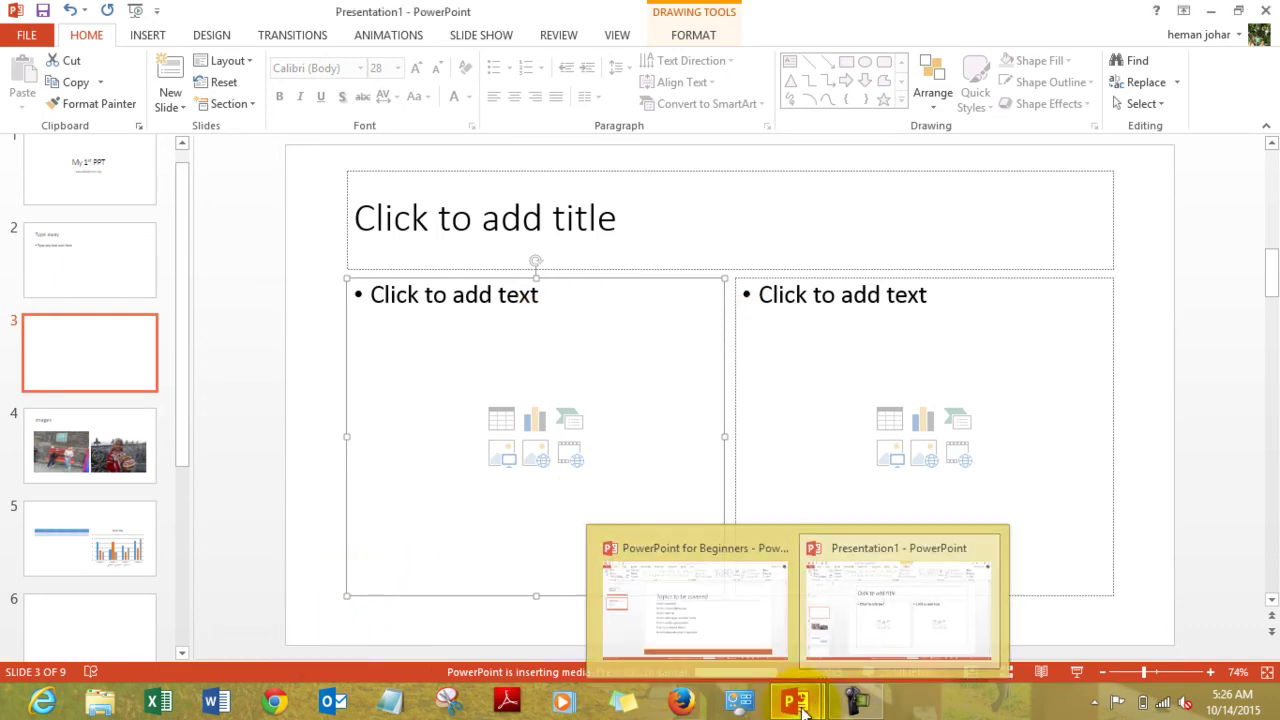
left_click(733, 620)
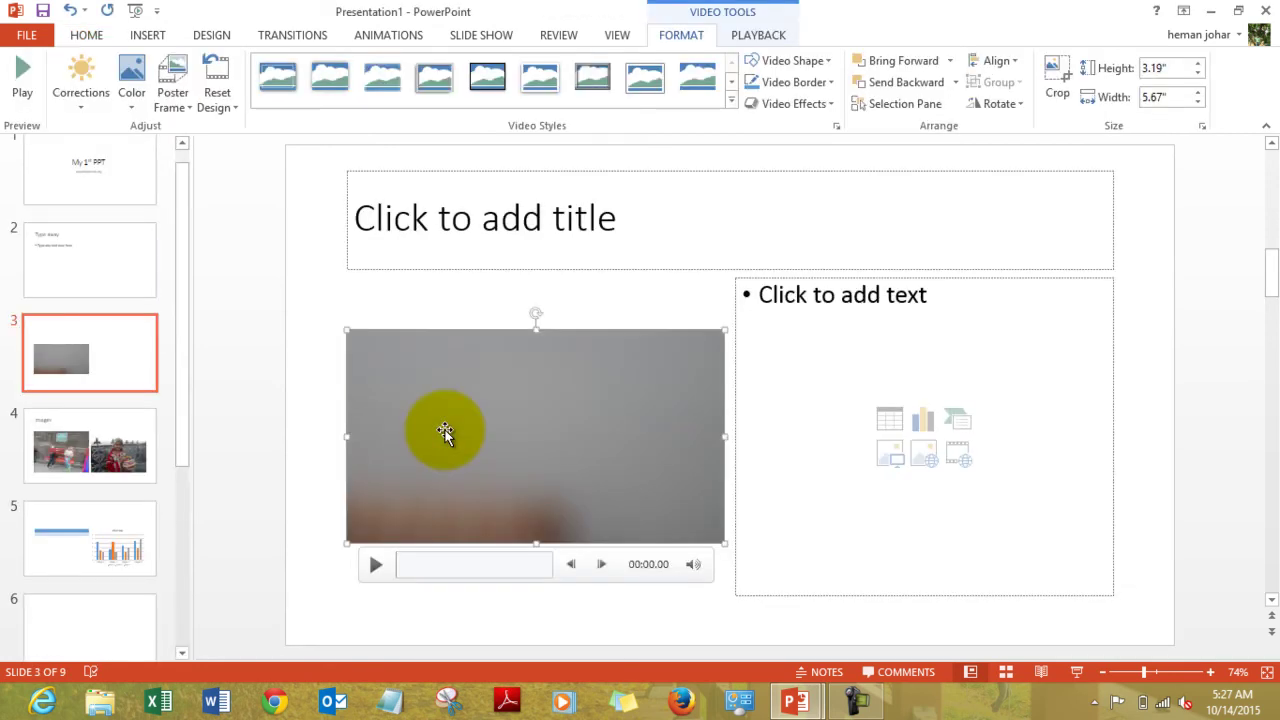
left_click(377, 563)
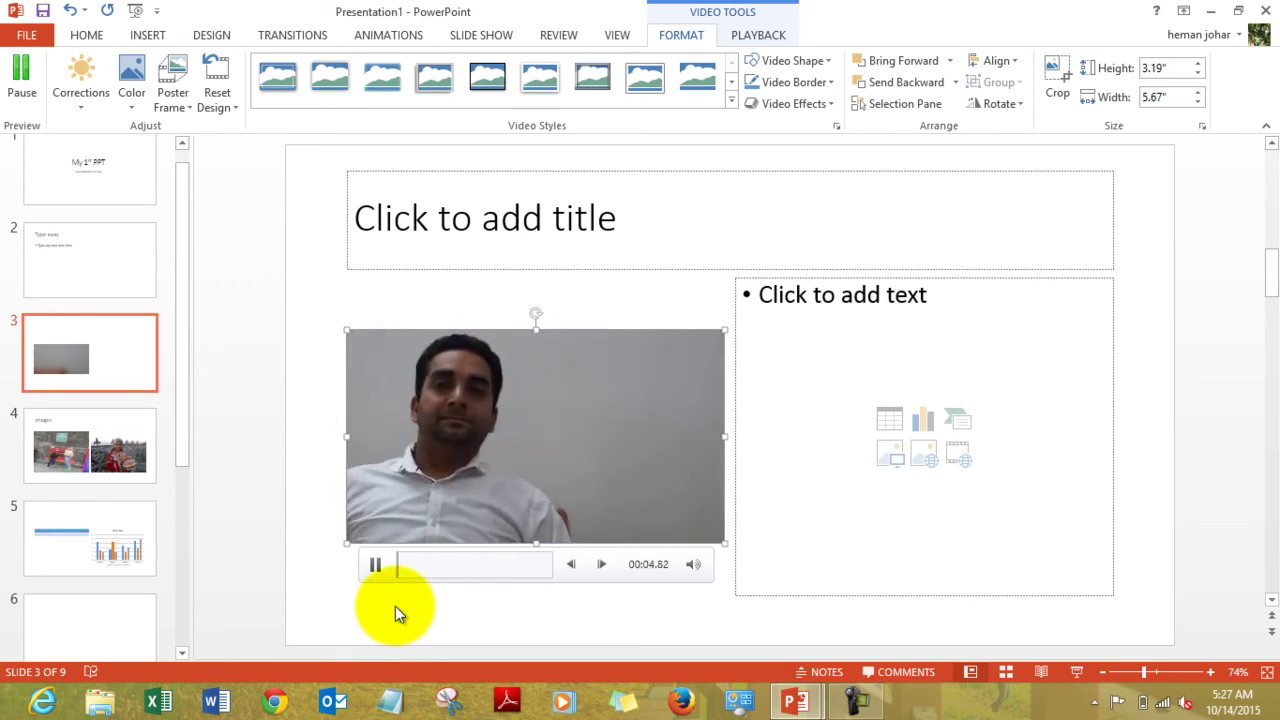
left_click(373, 562)
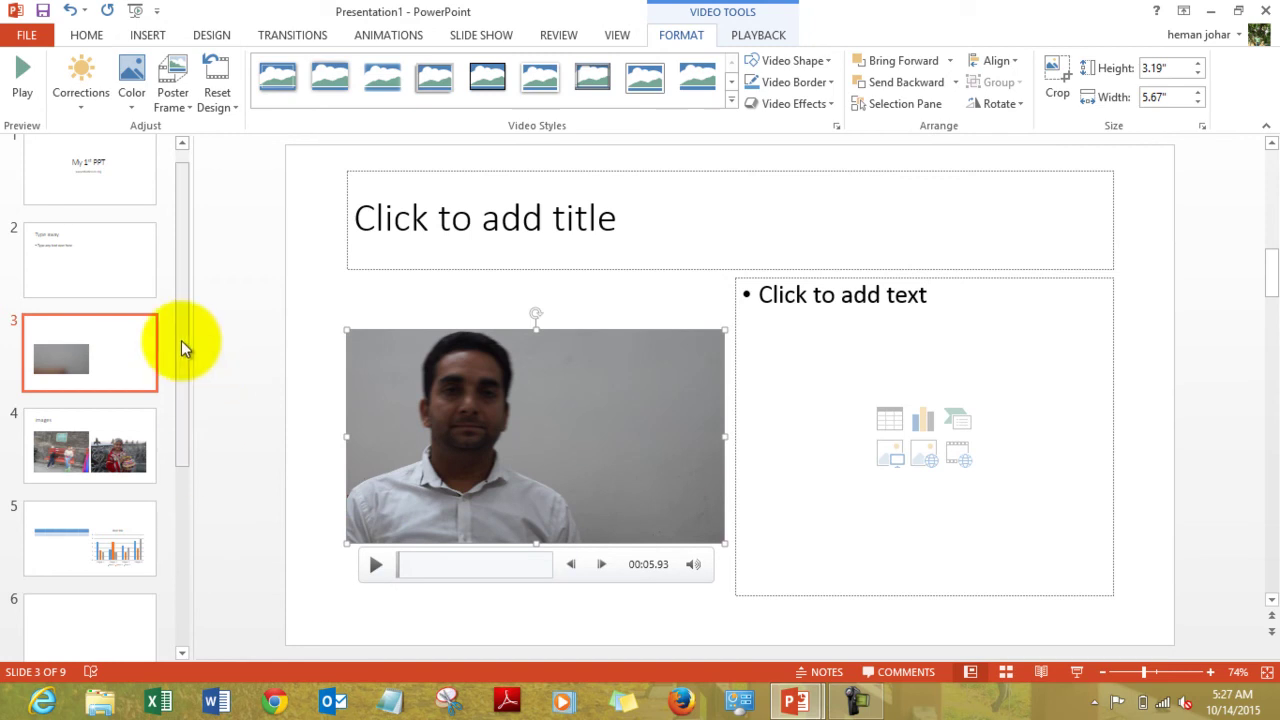
- Apply the wood-grain Organic theme to all slides and browse down through them
left_click(86, 36)
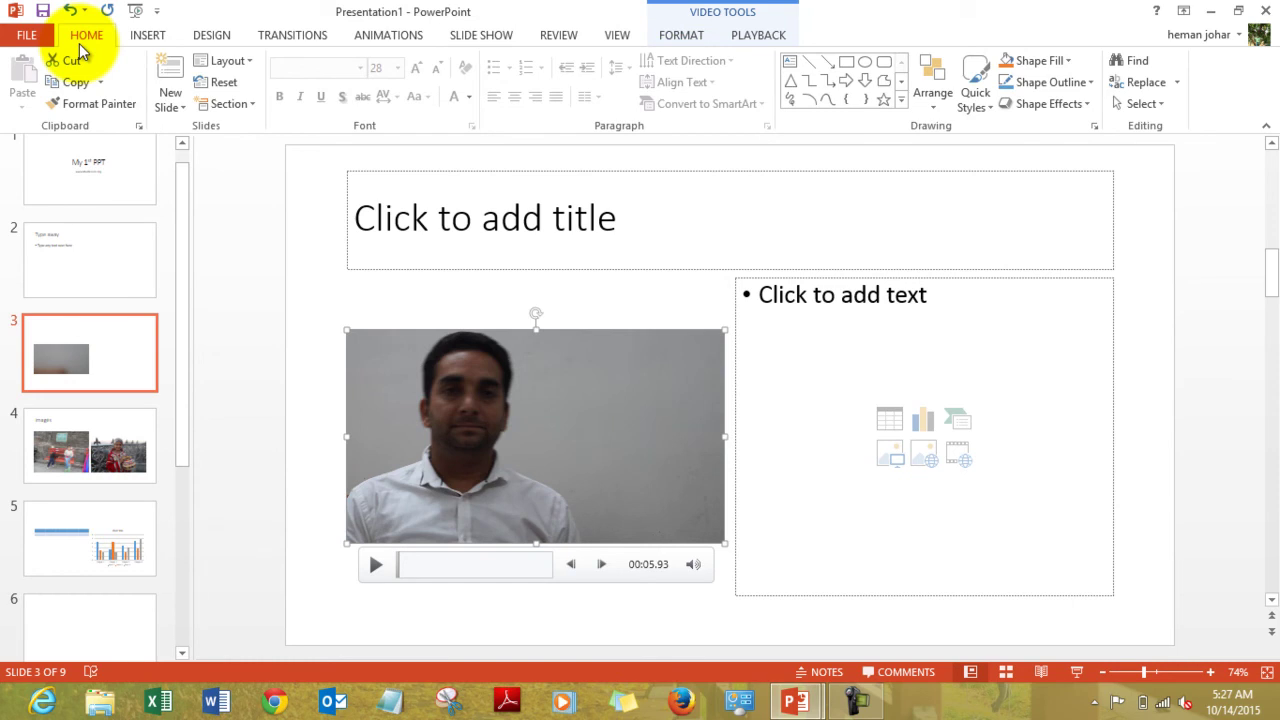
left_click(218, 38)
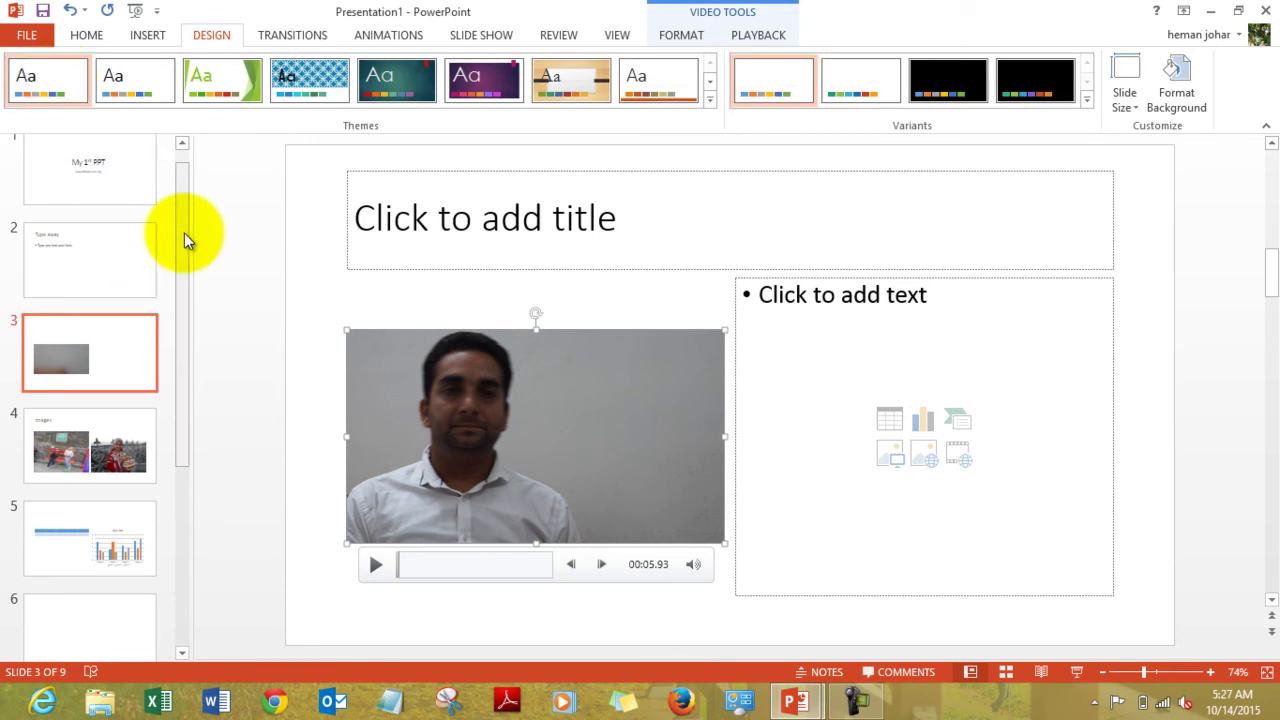
left_click_drag(185, 232, 196, 149)
left_click(118, 178)
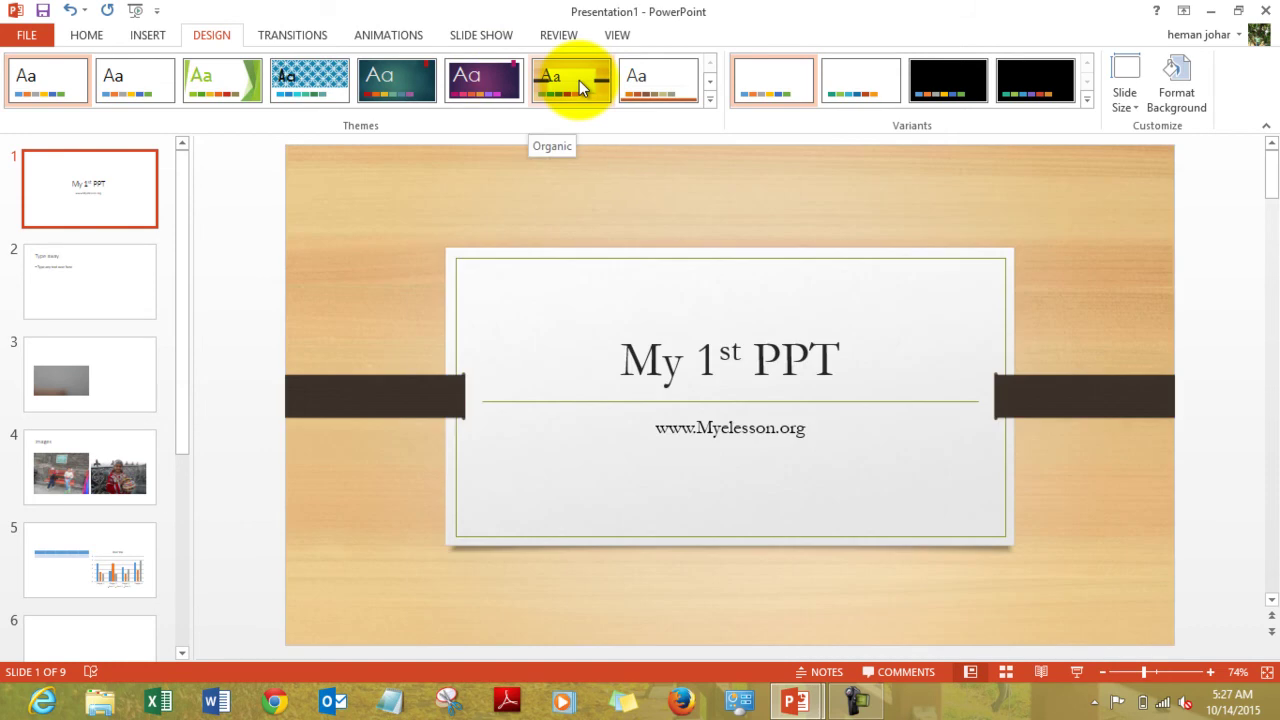
left_click(579, 80)
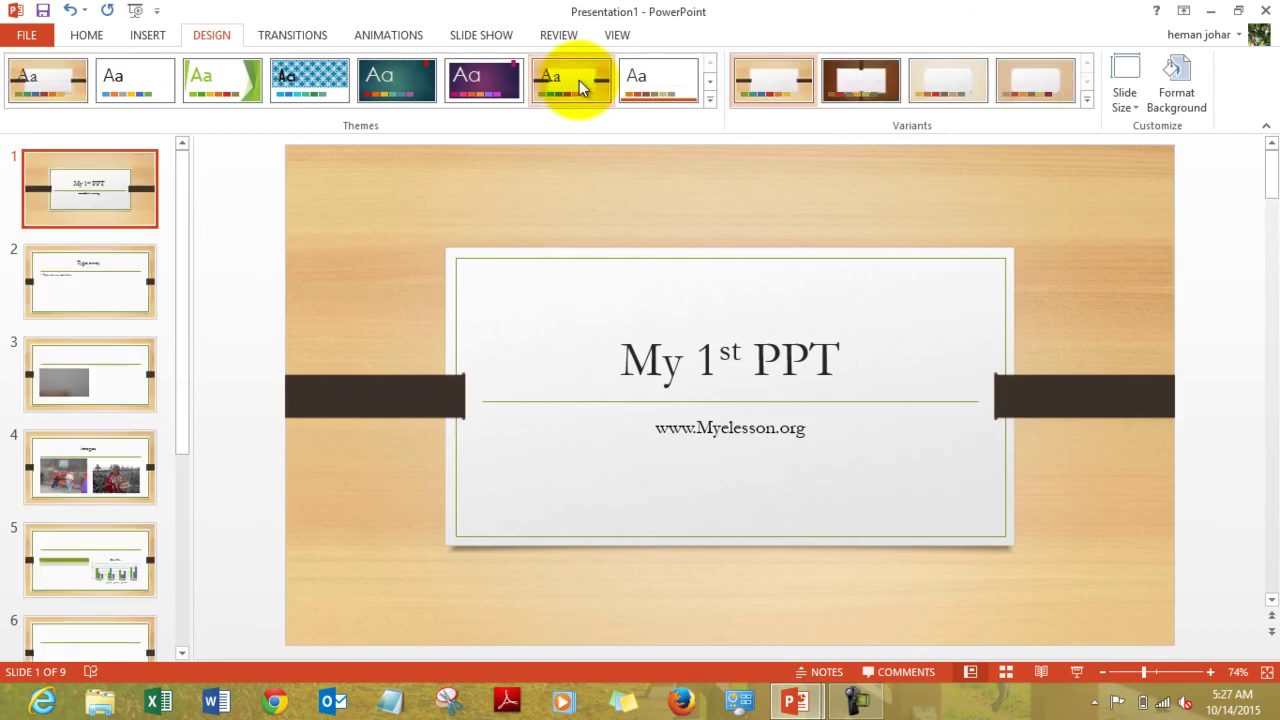
left_click(110, 290)
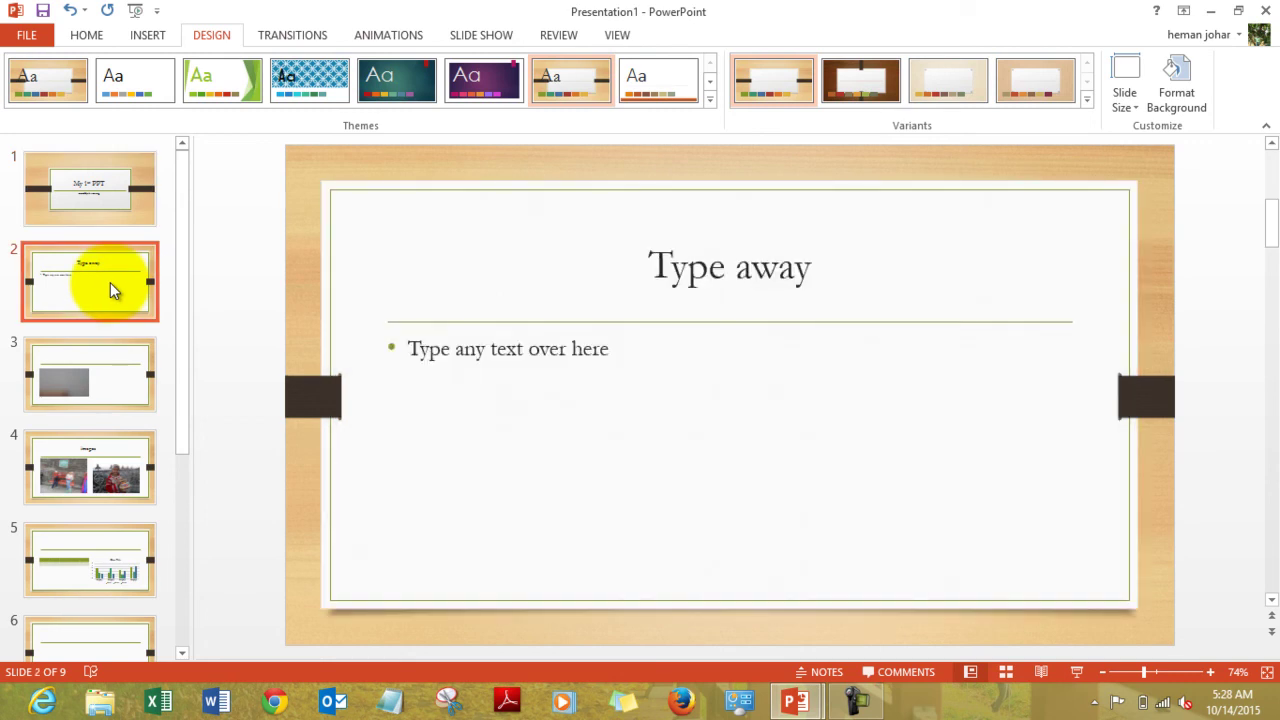
key("Down")
key("Down")
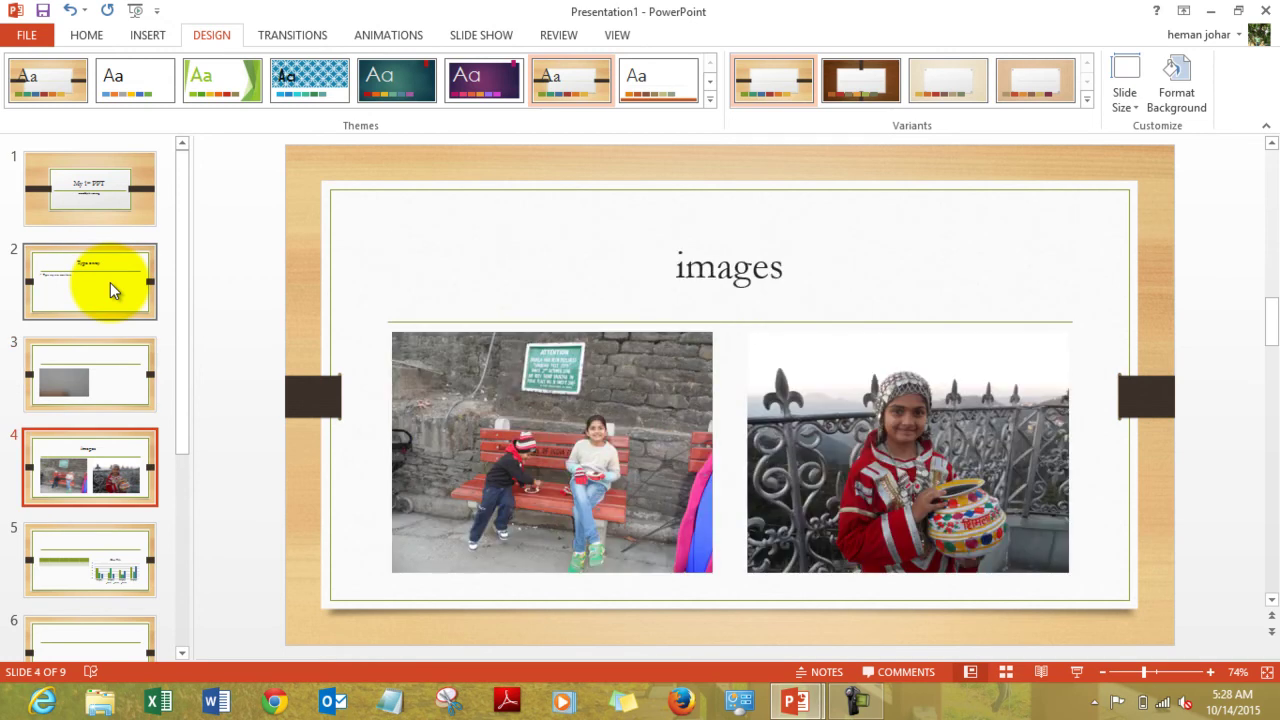
key("Down")
key("Down")
key("Down")
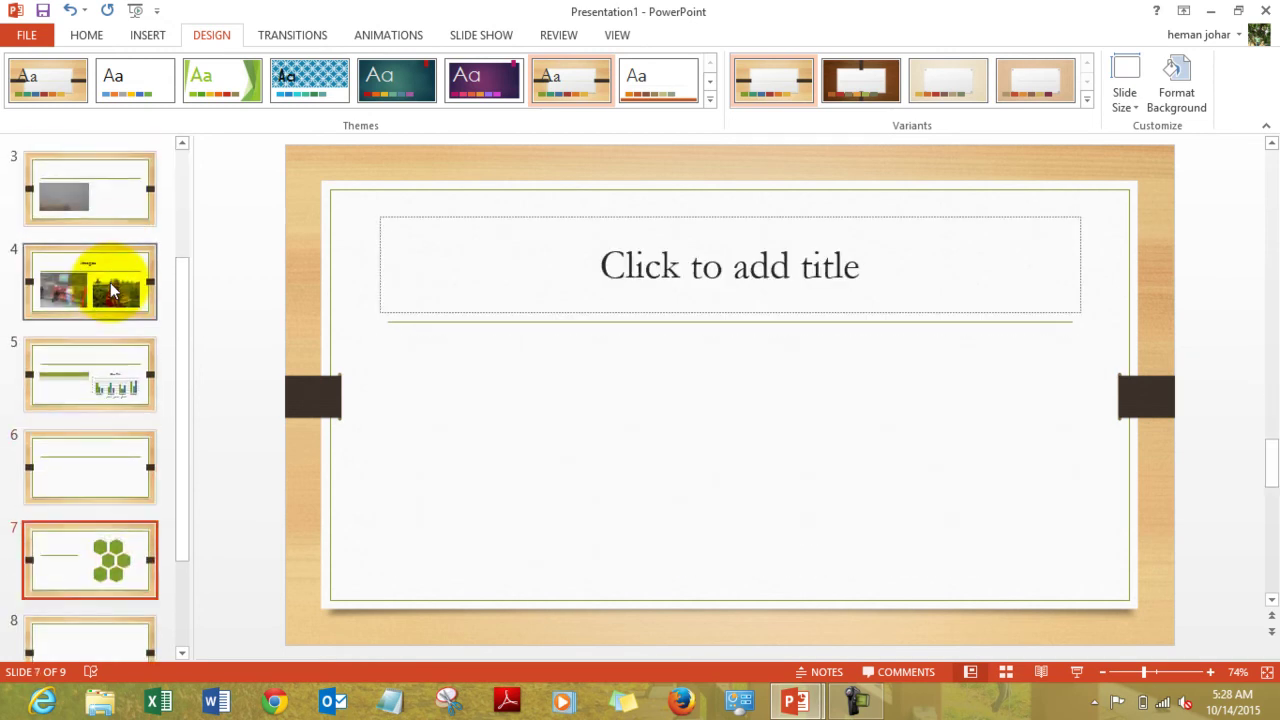
- Switch every slide to the purple Ion theme and step back up through the deck
left_click(488, 84)
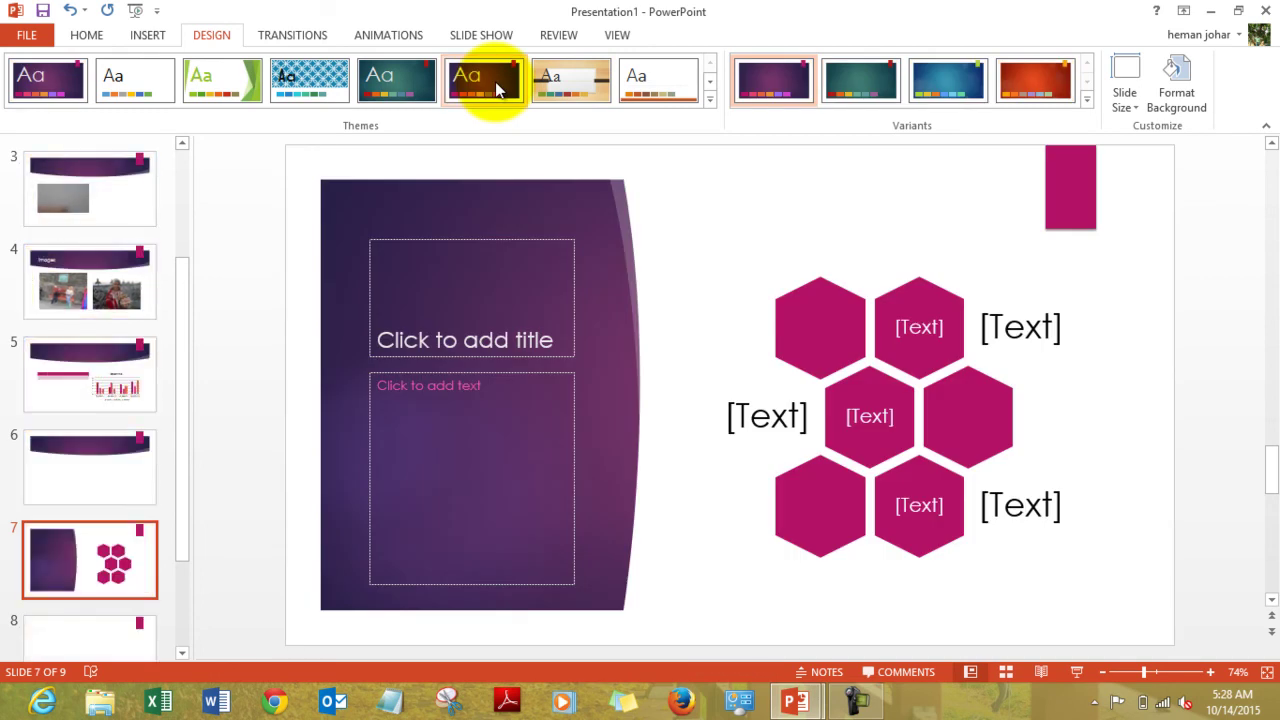
key("Down")
key("Up")
key("Up")
key("Up")
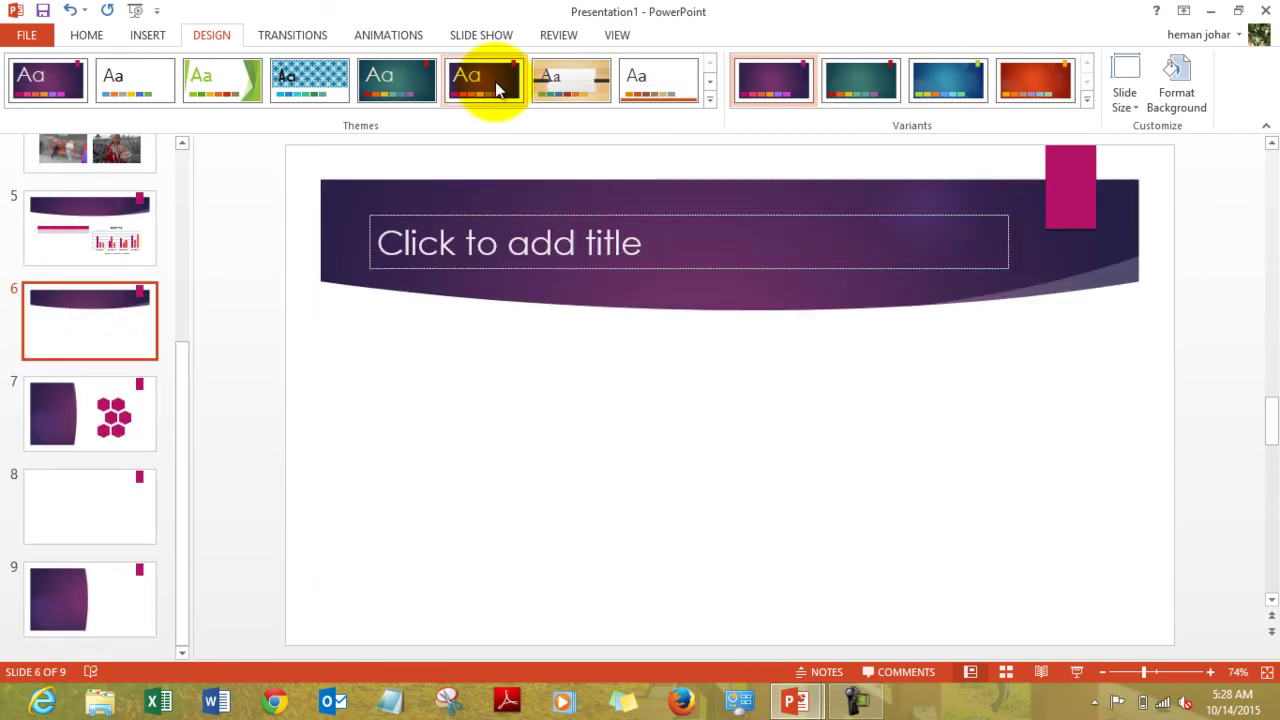
key("Up")
key("Up")
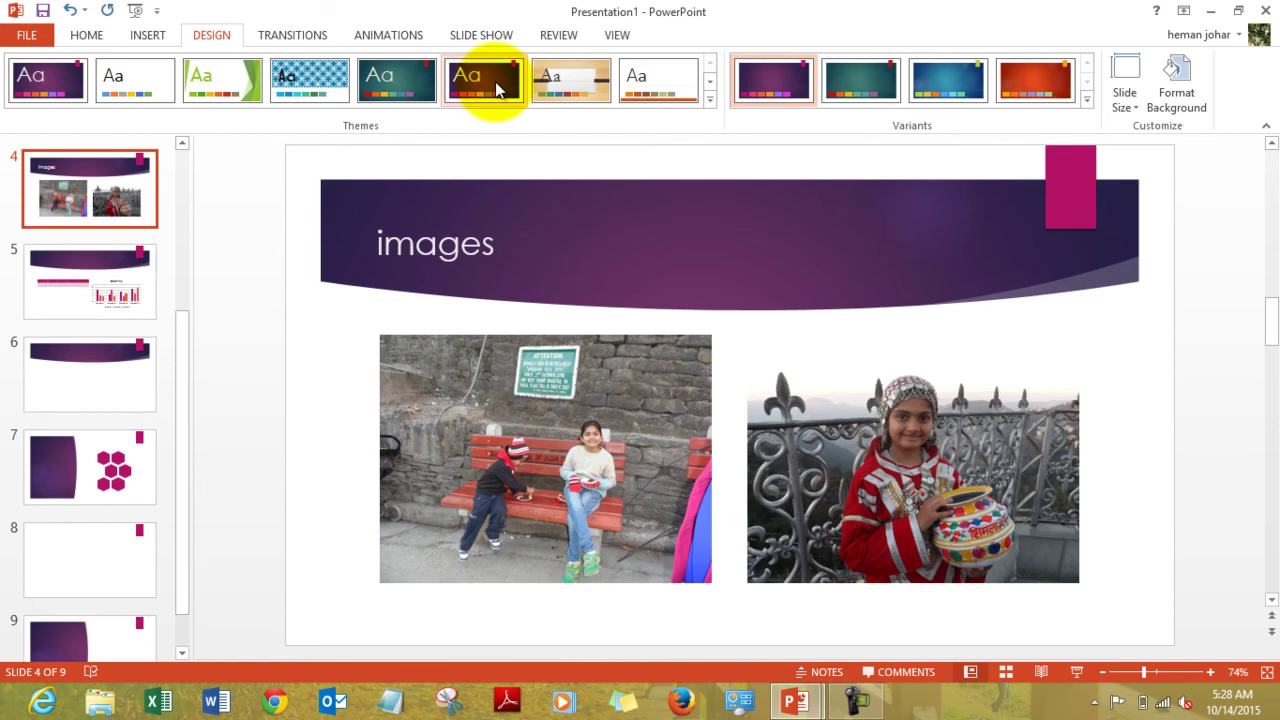
key("Up")
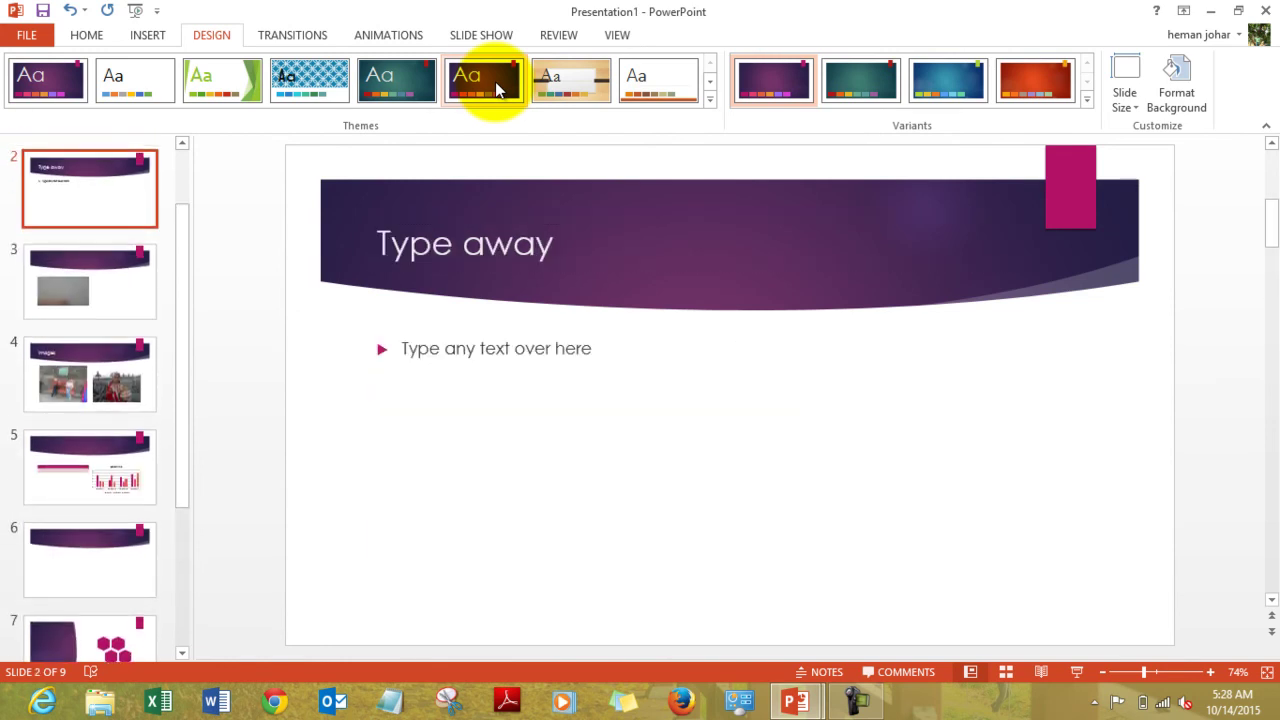
- Reapply the Wood Type theme in its dark wood variant, then select the images slide
left_click(547, 88)
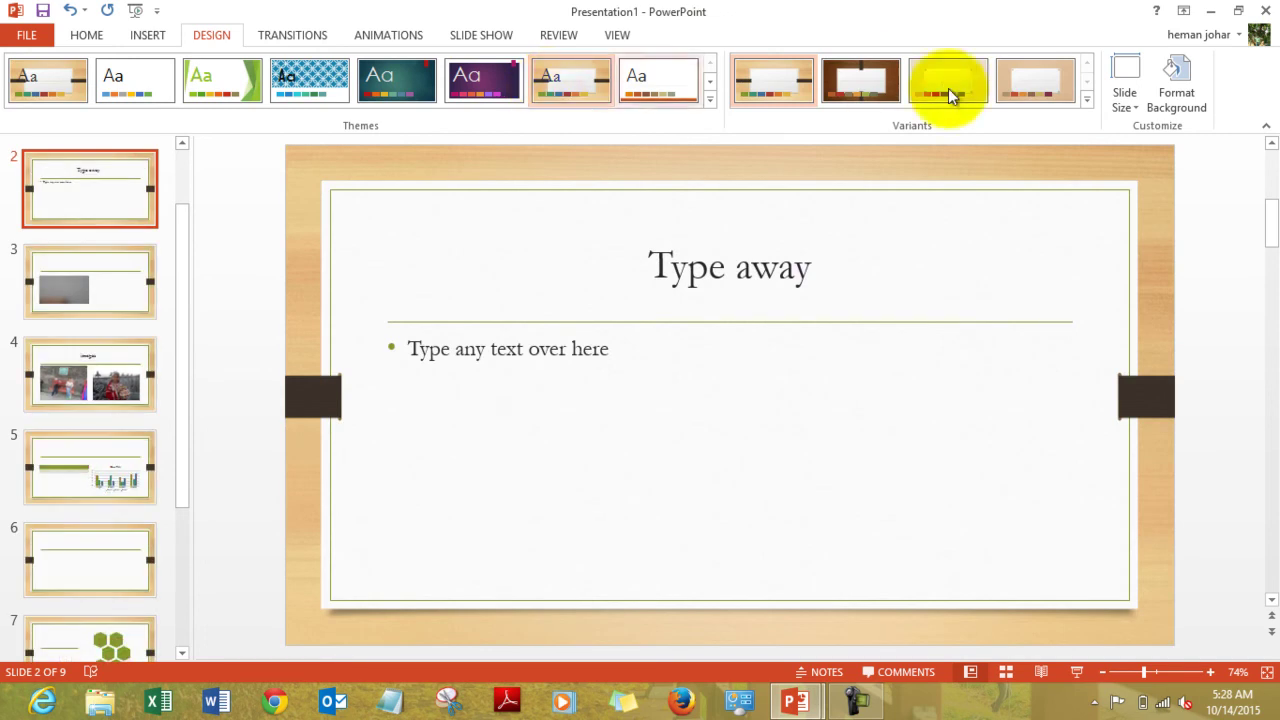
left_click(858, 82)
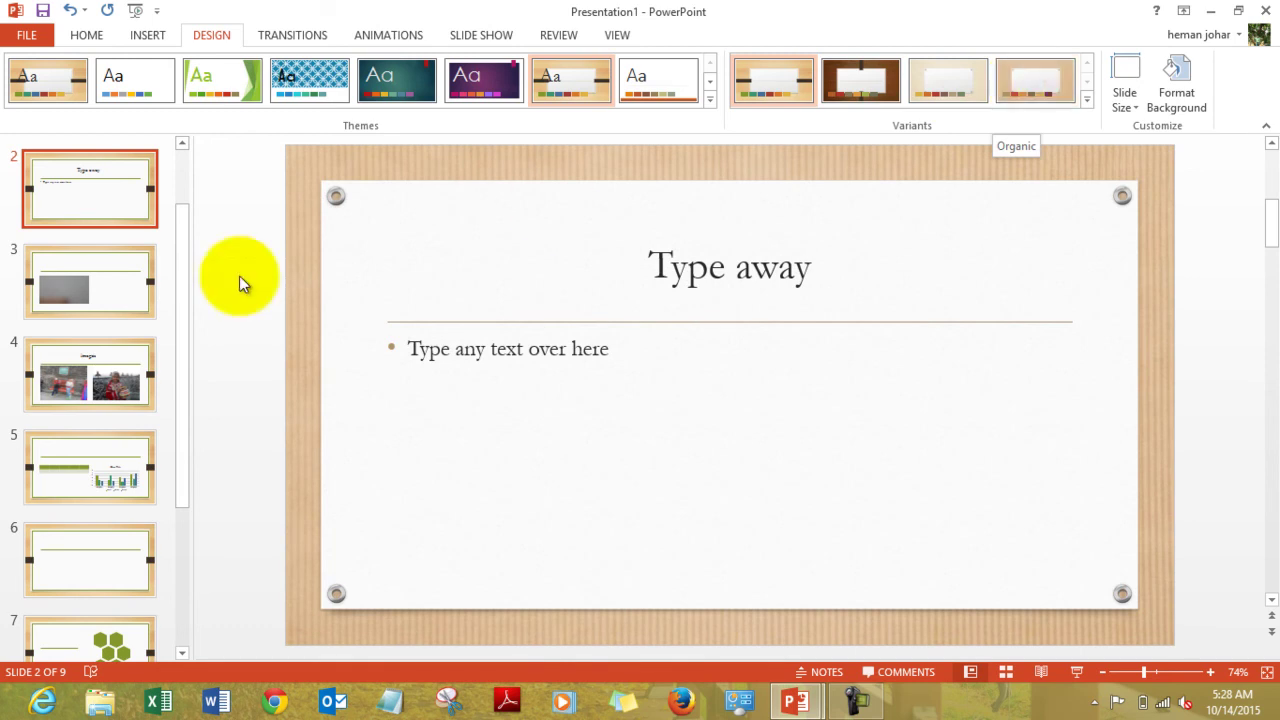
left_click(74, 381)
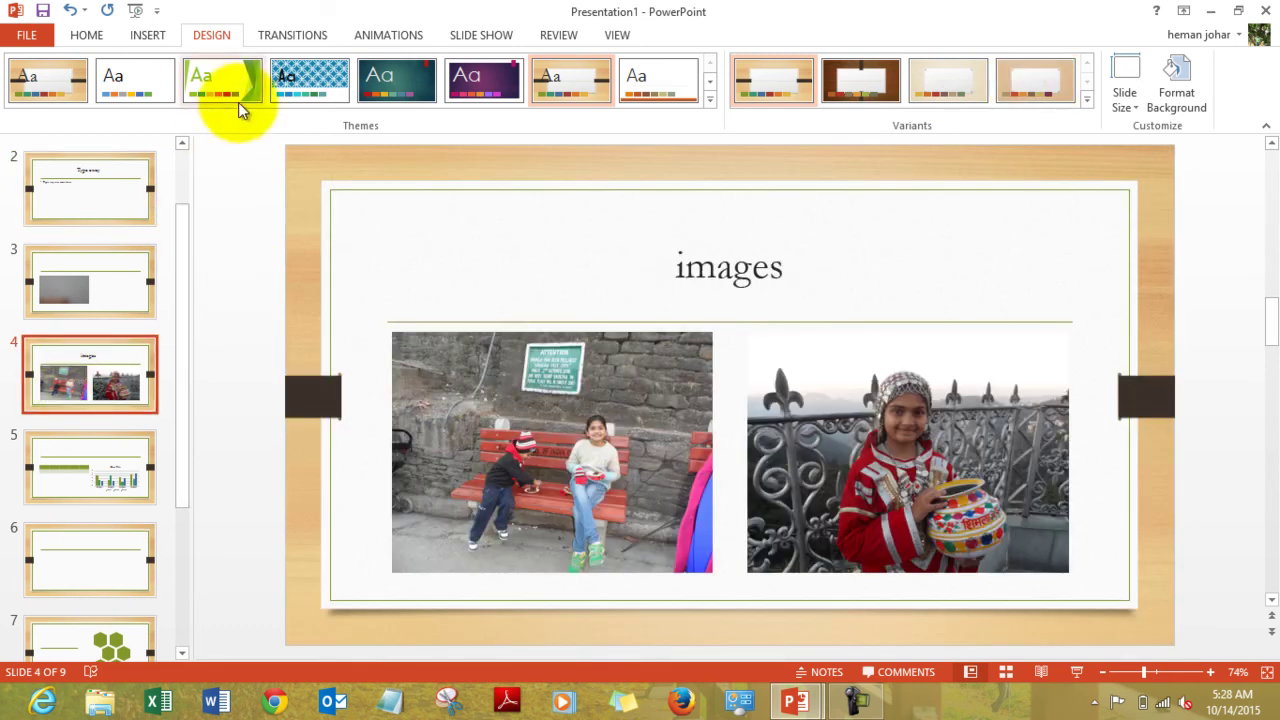
- Give slide 3, the picture-placeholder slide, a Push transition
left_click(286, 38)
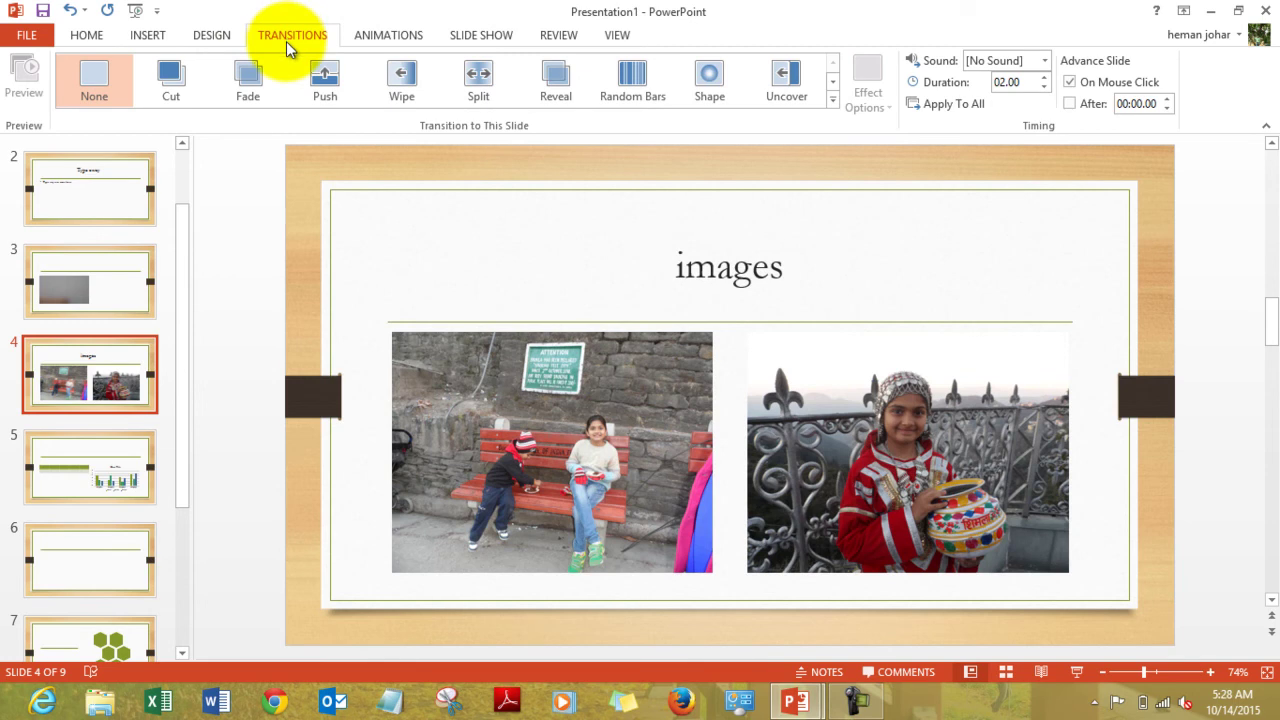
left_click(108, 271)
left_click(112, 185)
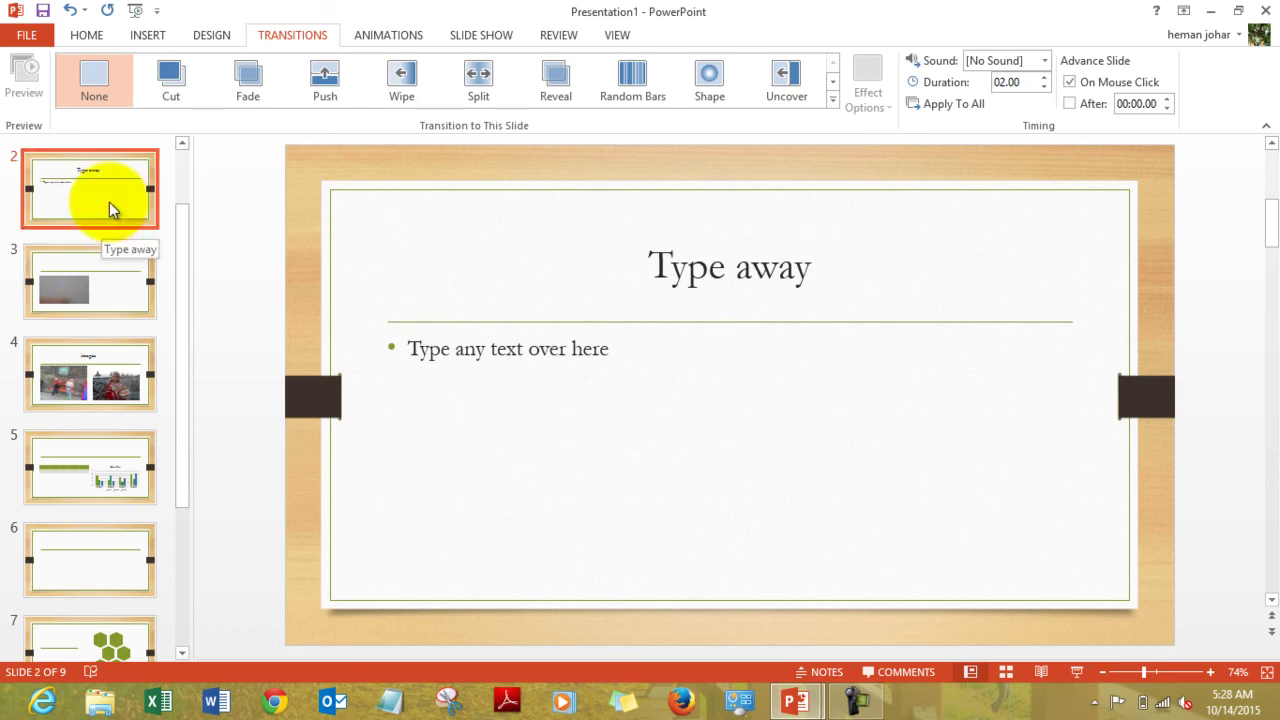
left_click(112, 286)
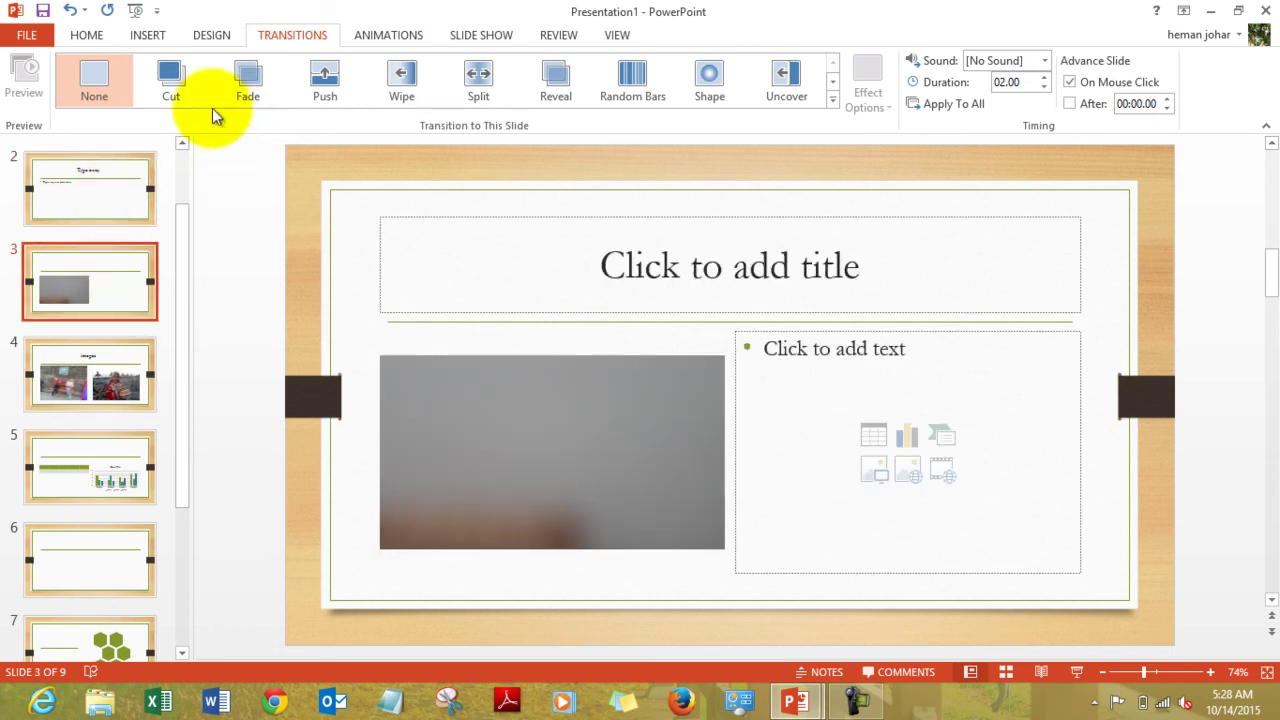
left_click(325, 85)
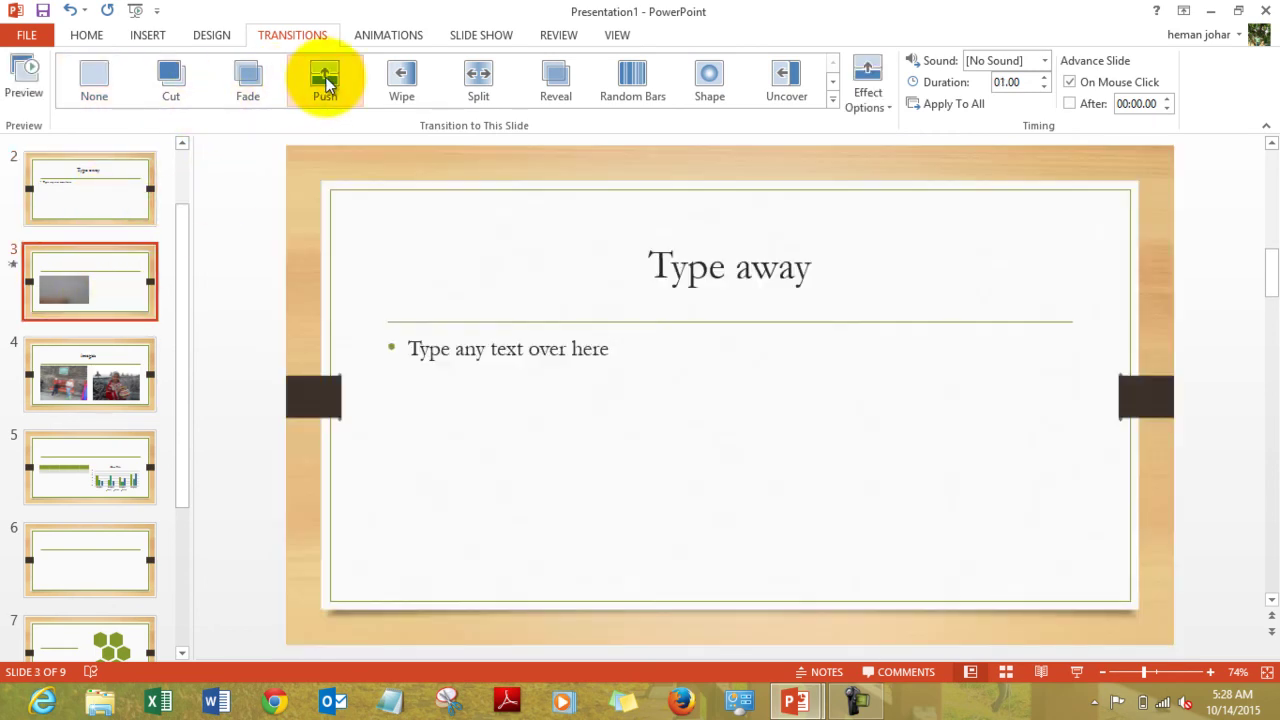
- Give the images slide a Wipe transition and step through slides 2–4 to check
left_click(96, 375)
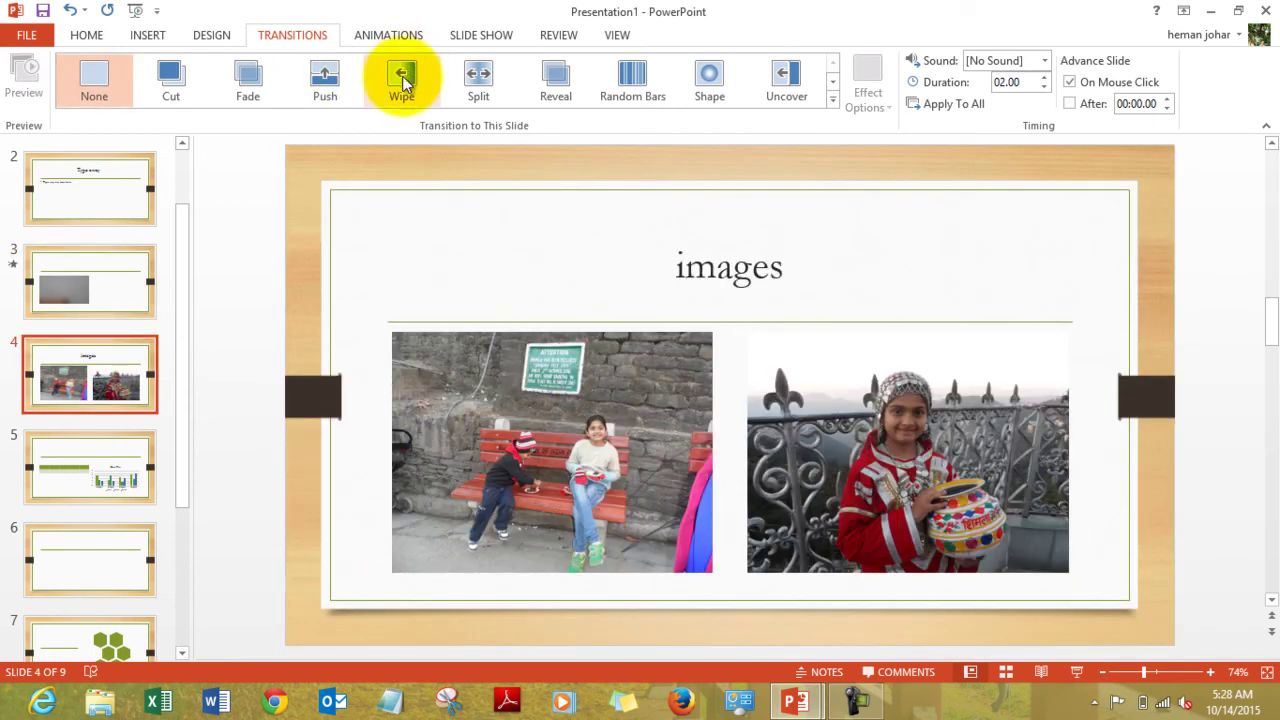
left_click(402, 76)
left_click(102, 206)
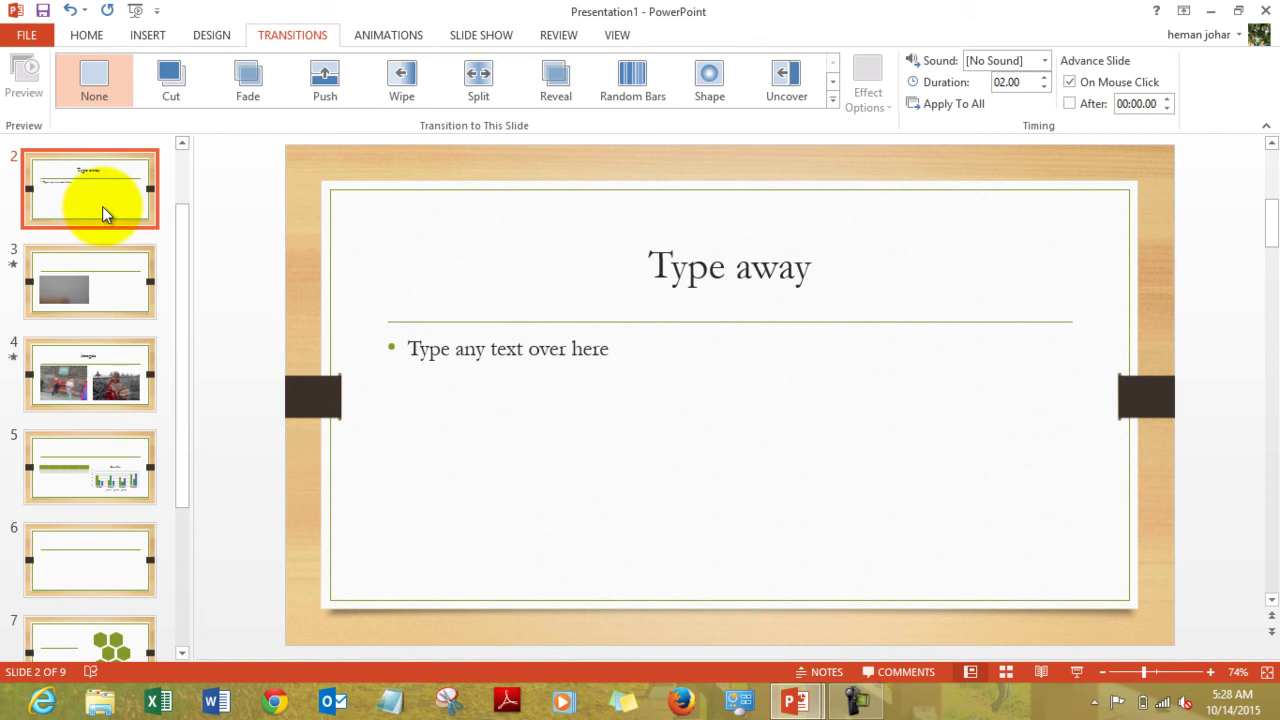
key("Down")
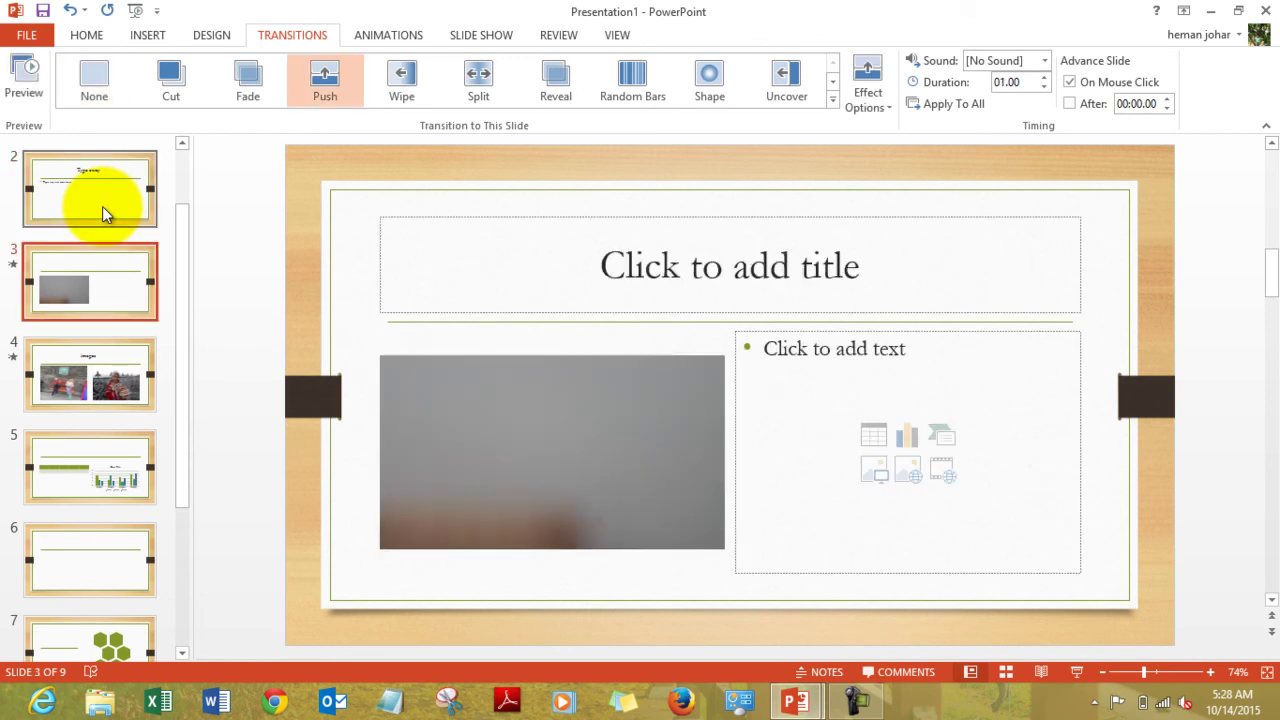
key("Down")
key("Up")
- Move between slides 2 and 3 to compare their transitions
key("Up")
key("Down")
key("Up")
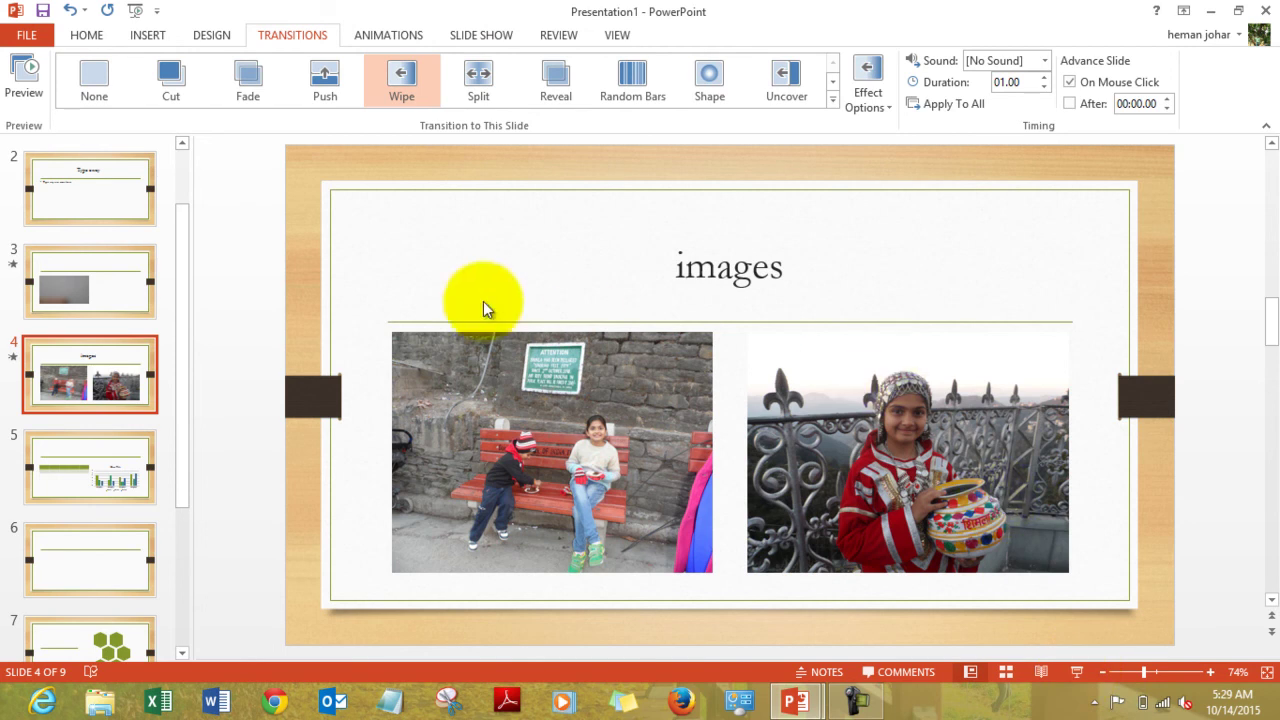
- Animate the images slide: Fly In for the left photo, Bounce for the right photo
left_click(387, 37)
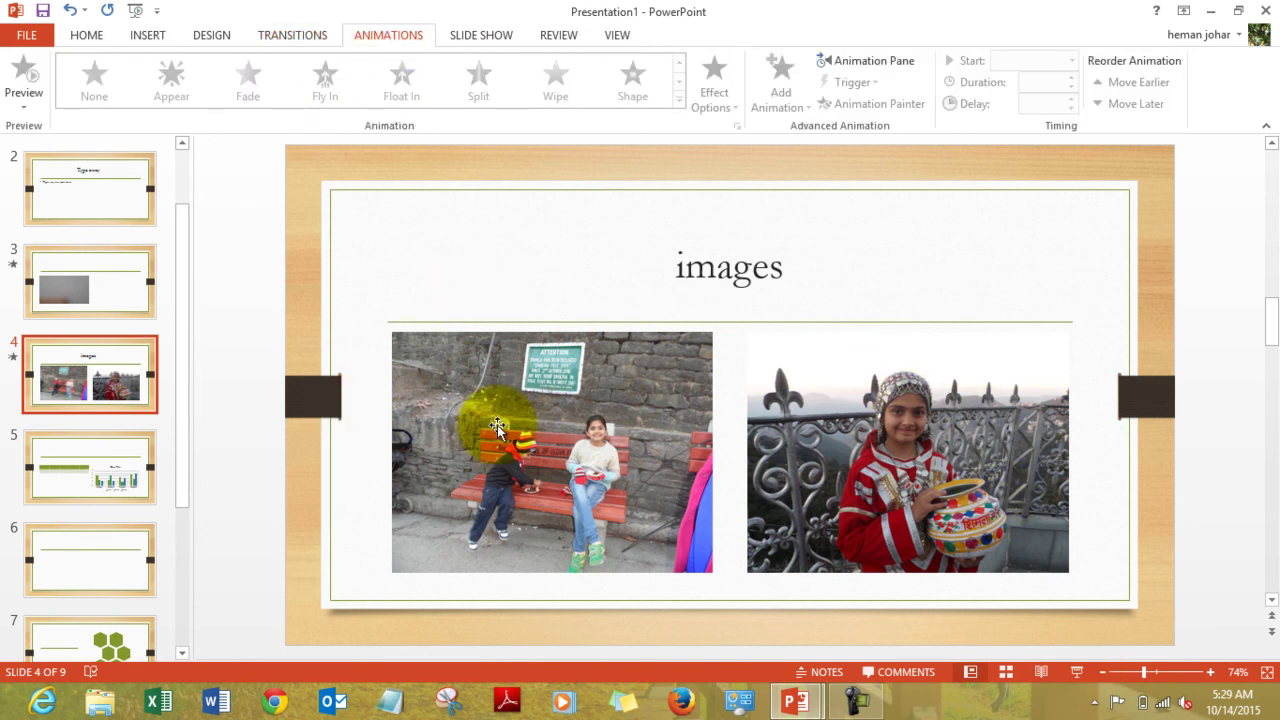
left_click(655, 446)
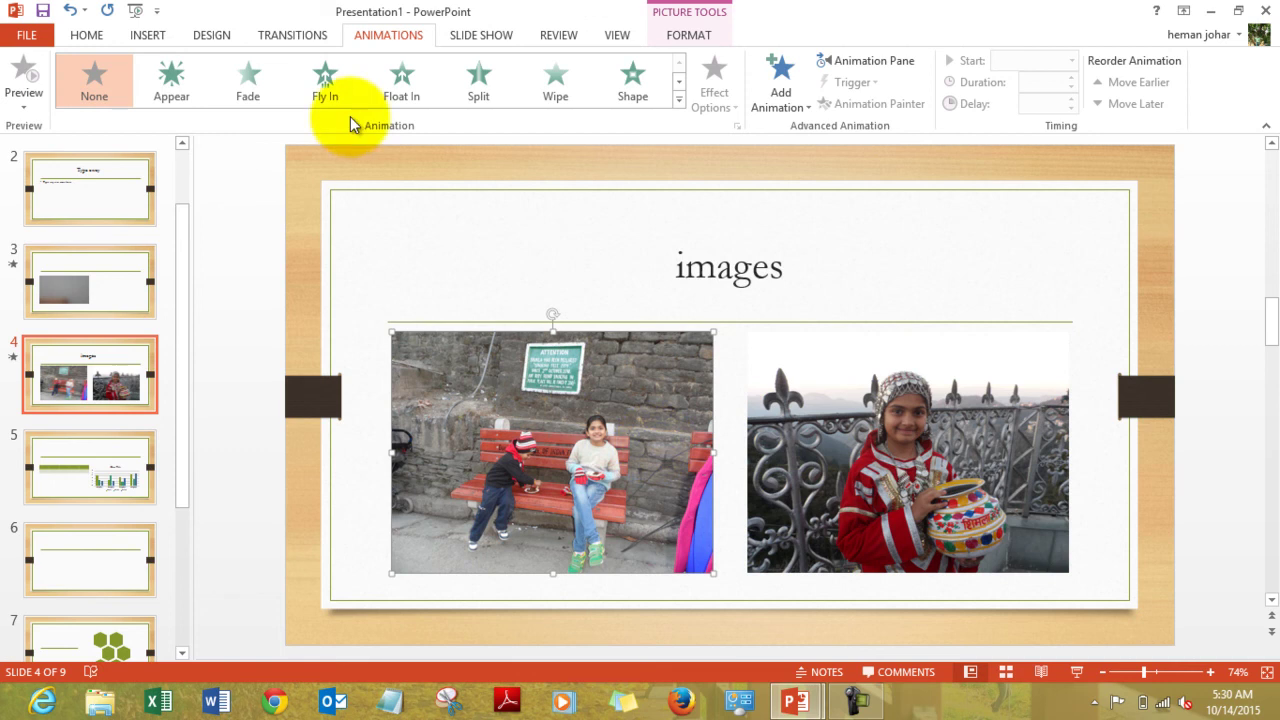
left_click(326, 80)
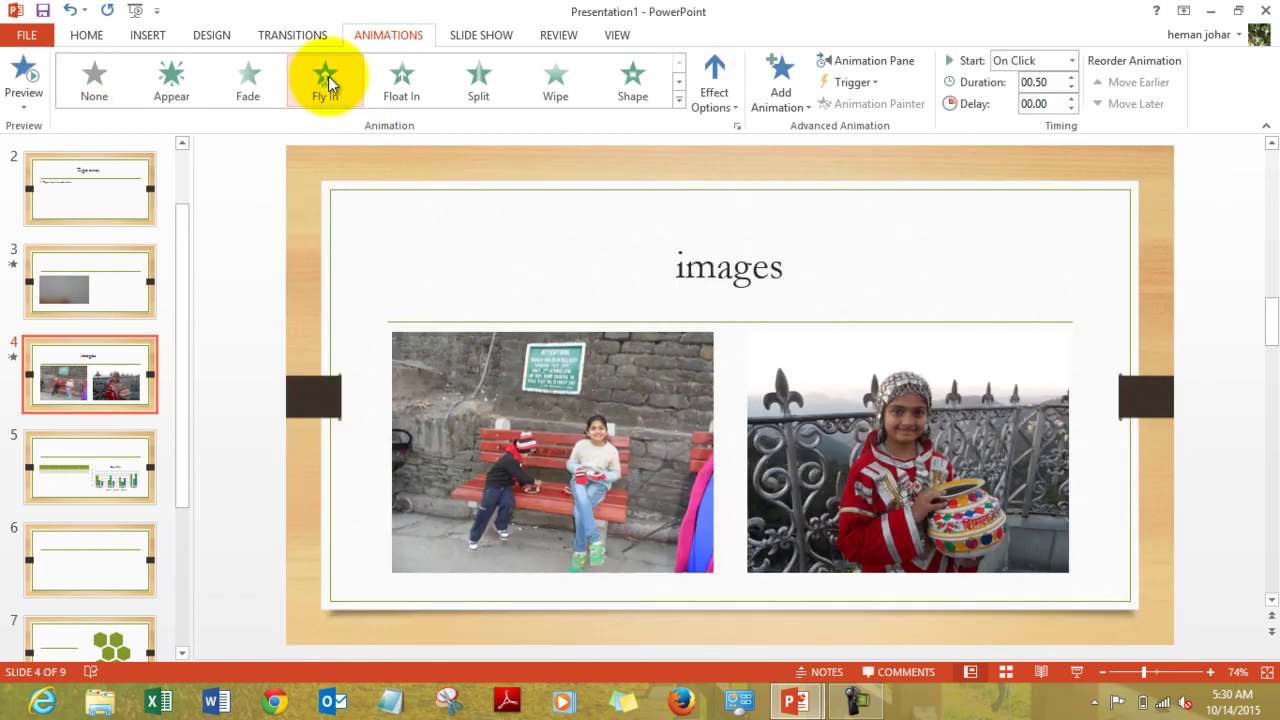
left_click(852, 387)
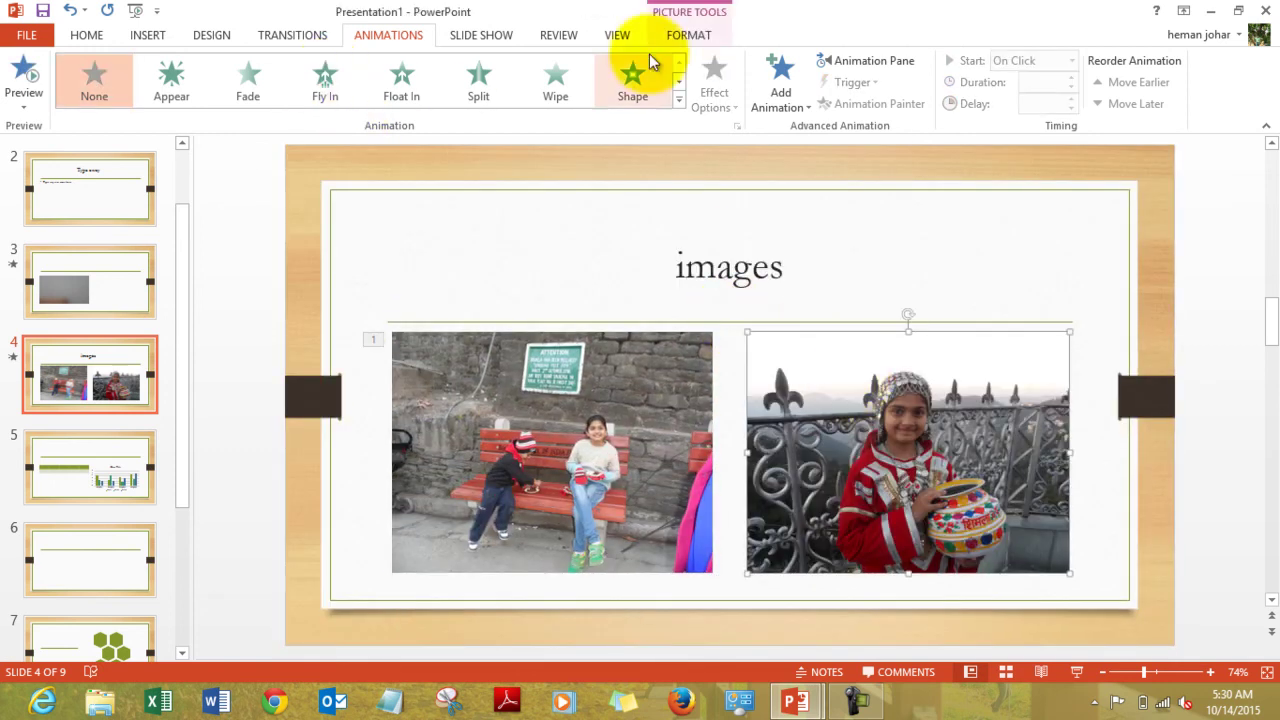
left_click(678, 84)
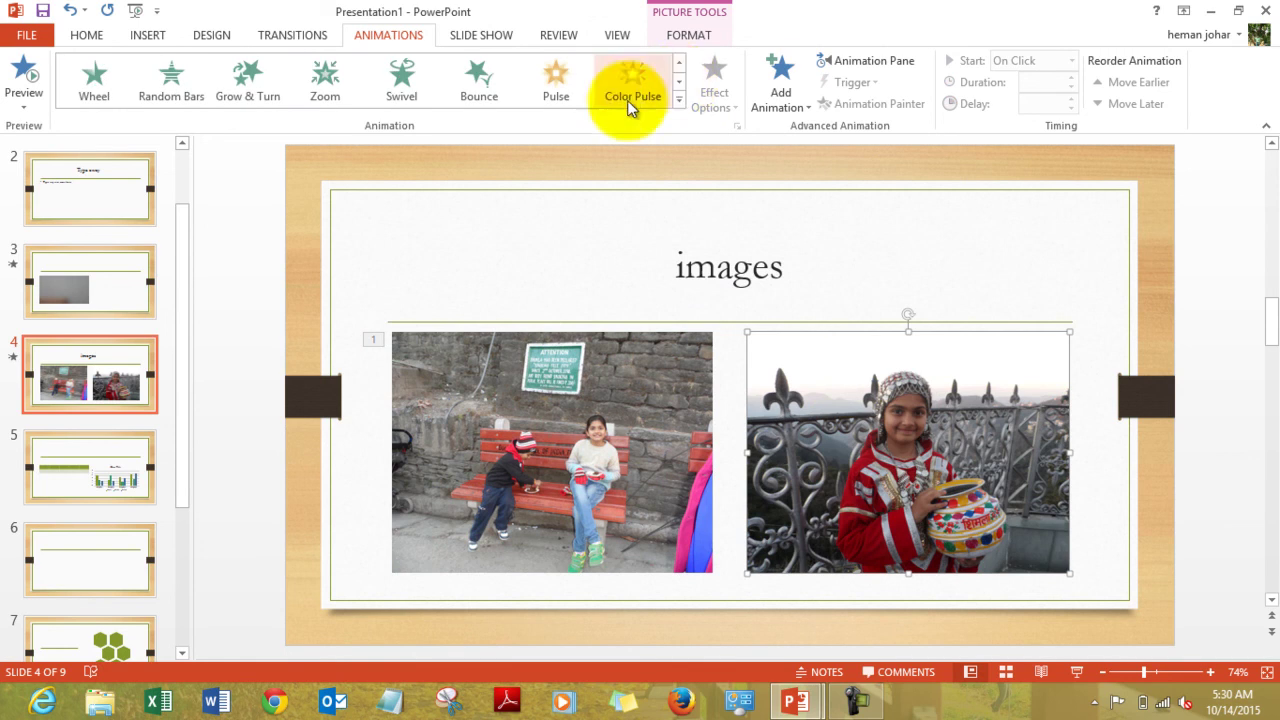
left_click(484, 83)
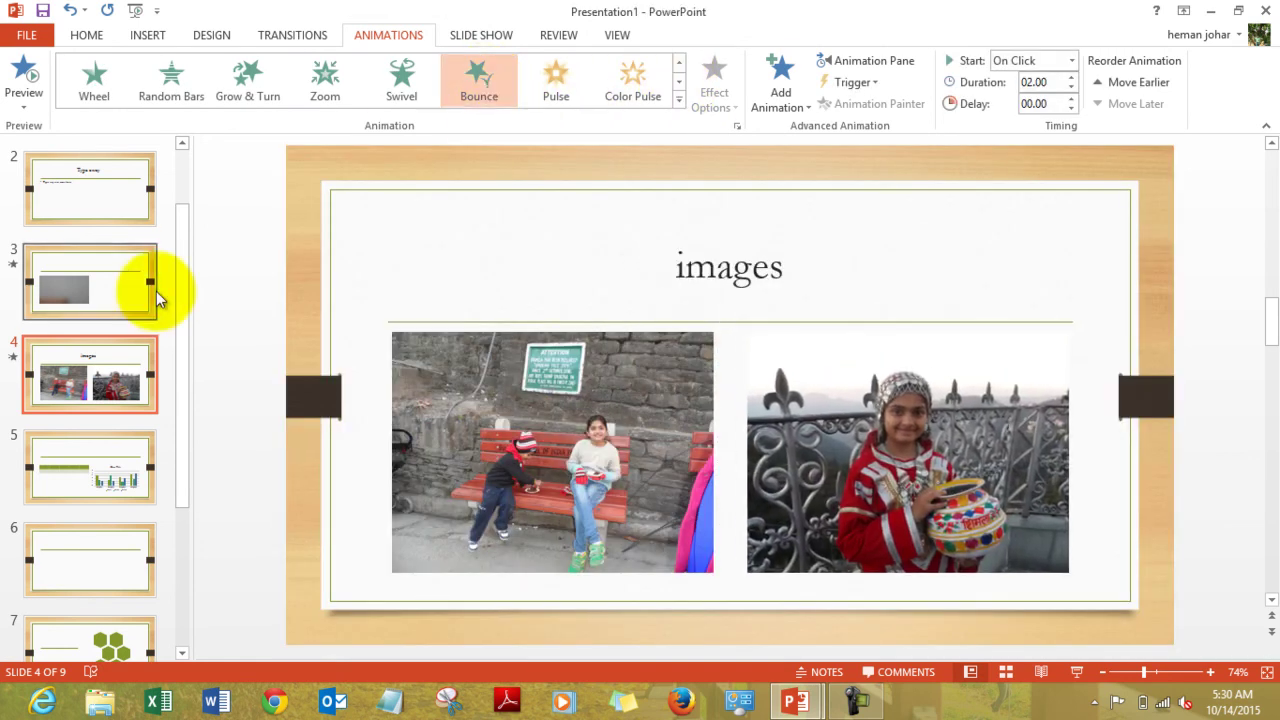
left_click(117, 293)
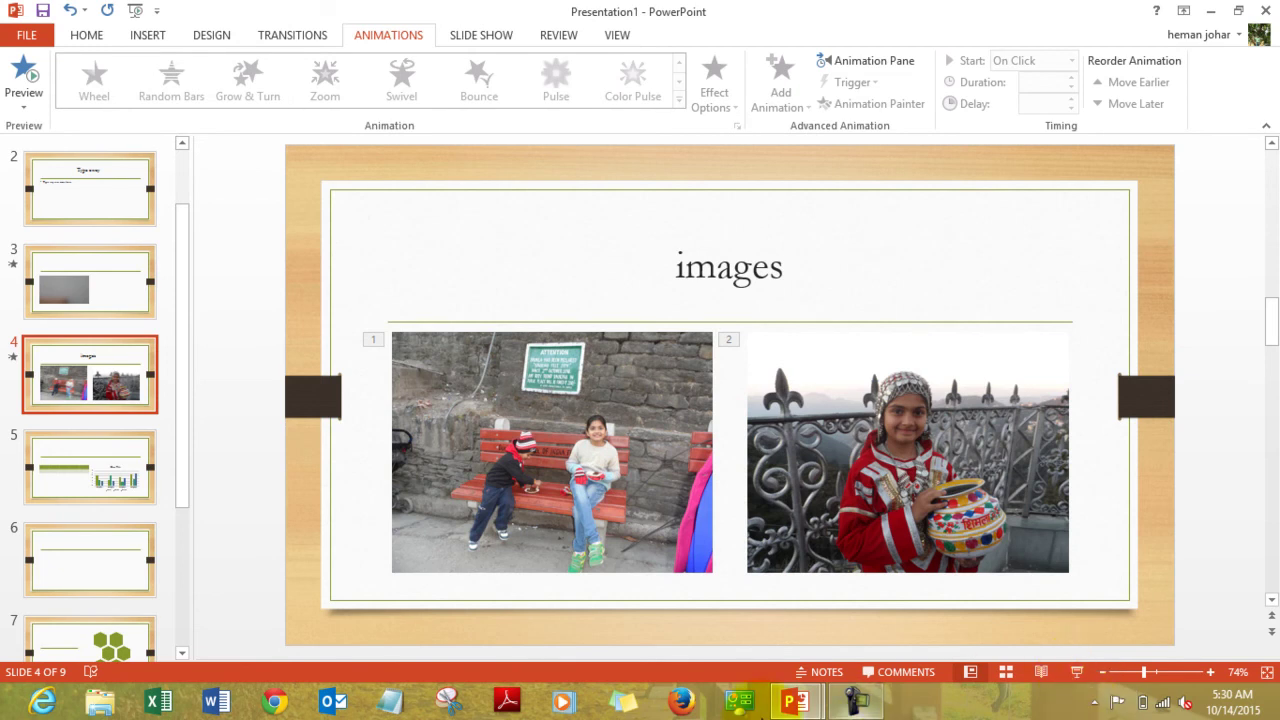
- Bring up the Slide Show settings
left_click(484, 34)
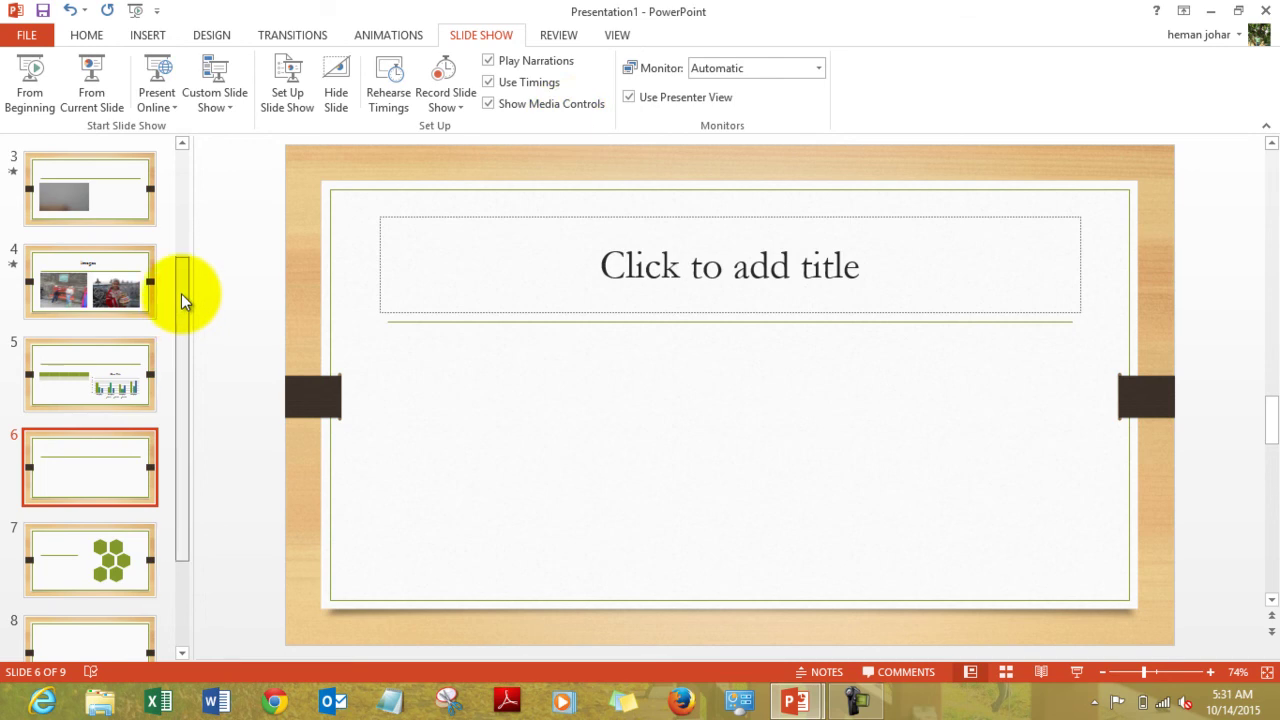
- Delete the Type away slide from the deck
left_click_drag(181, 293, 181, 177)
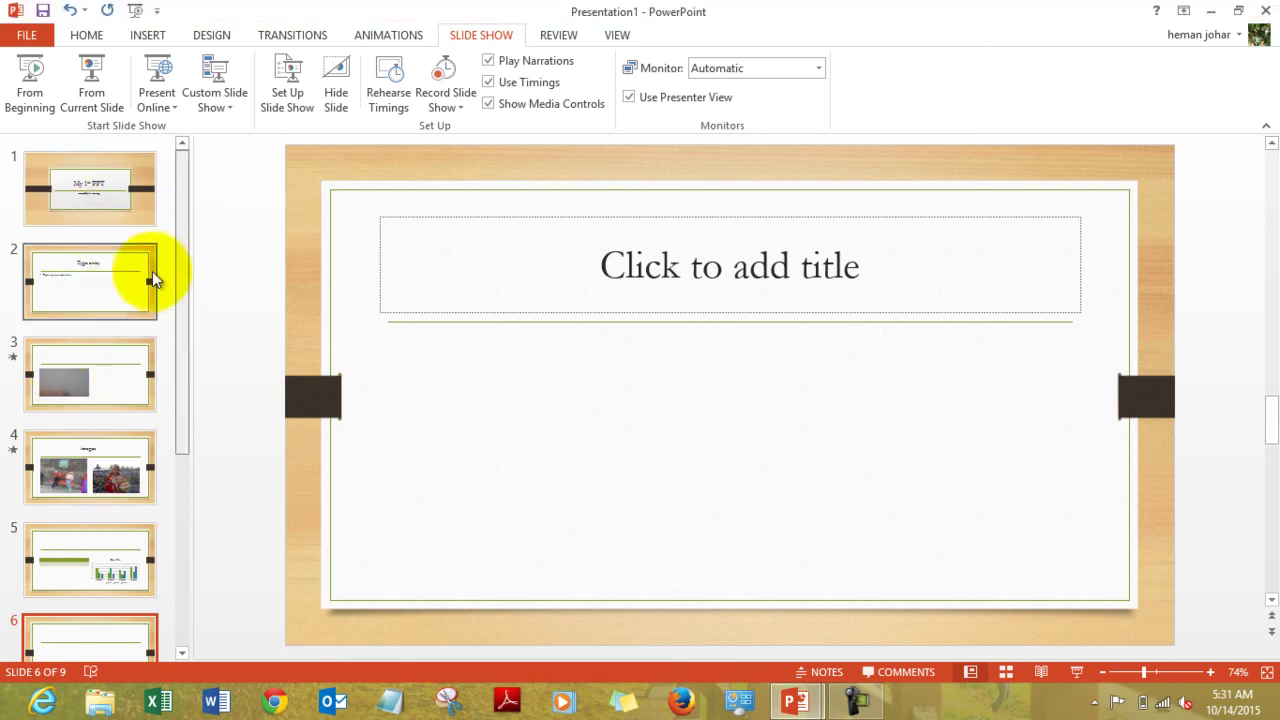
left_click(97, 208)
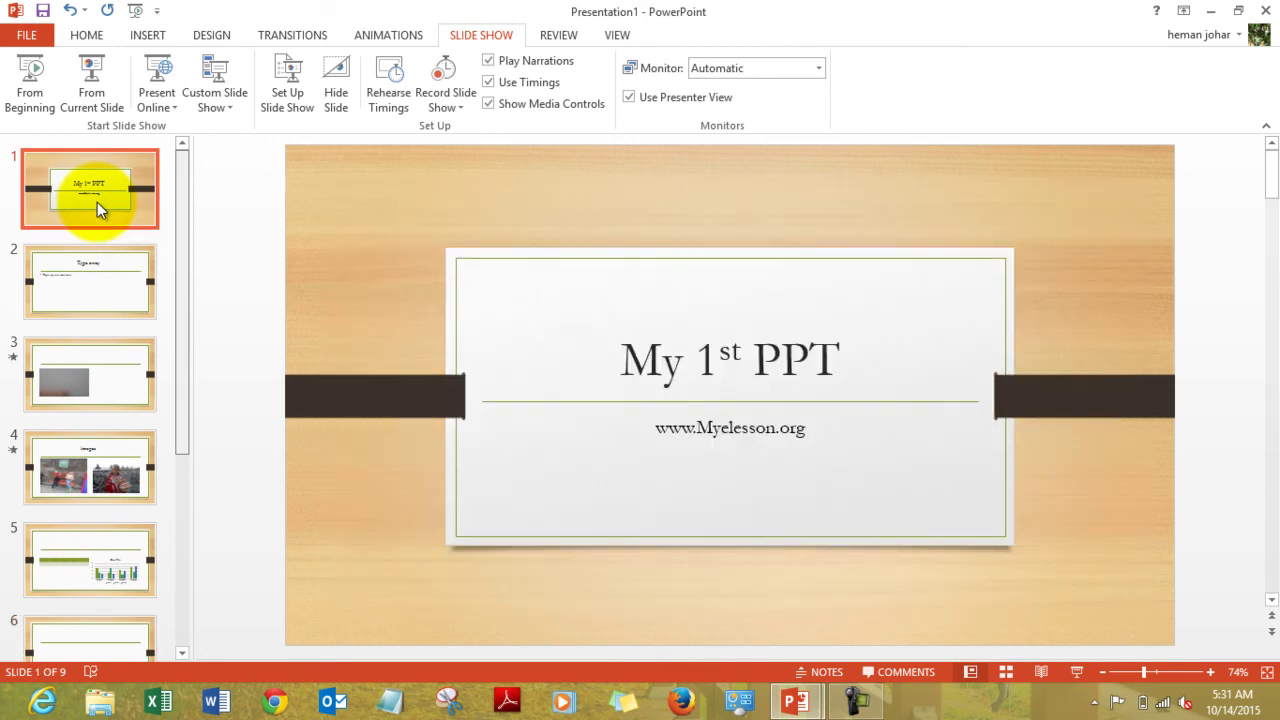
left_click(77, 277)
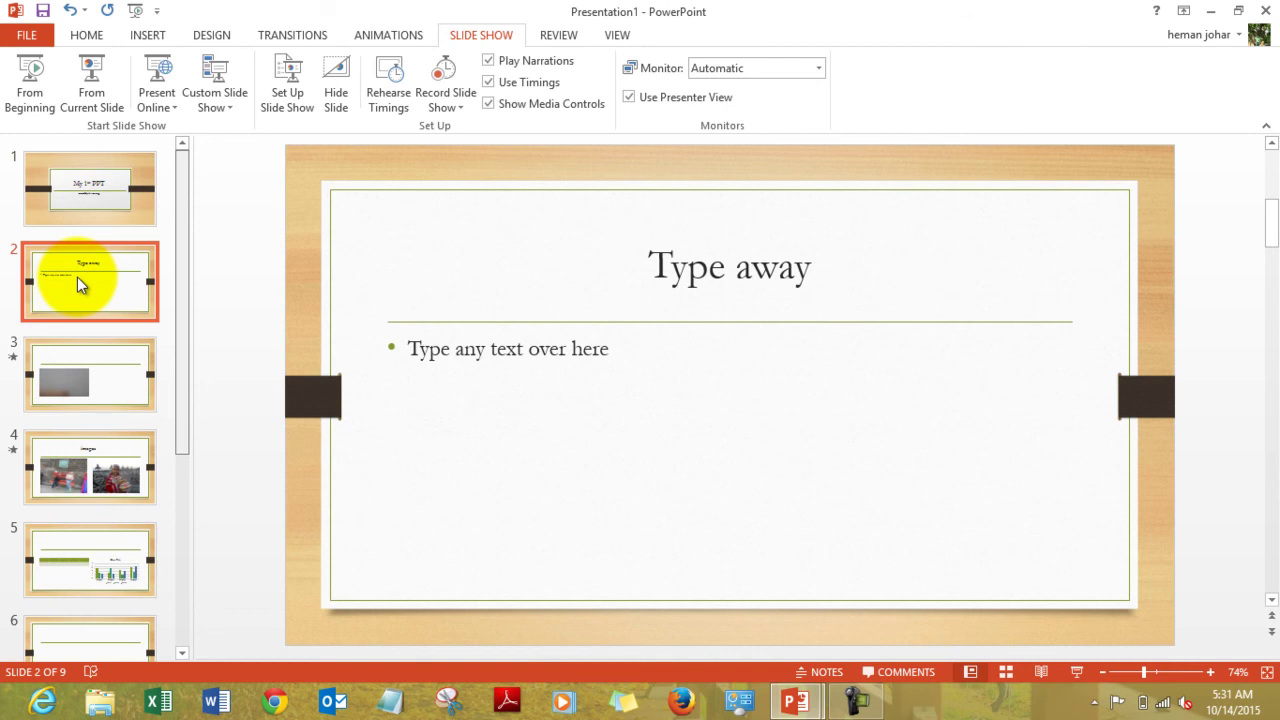
key("Delete")
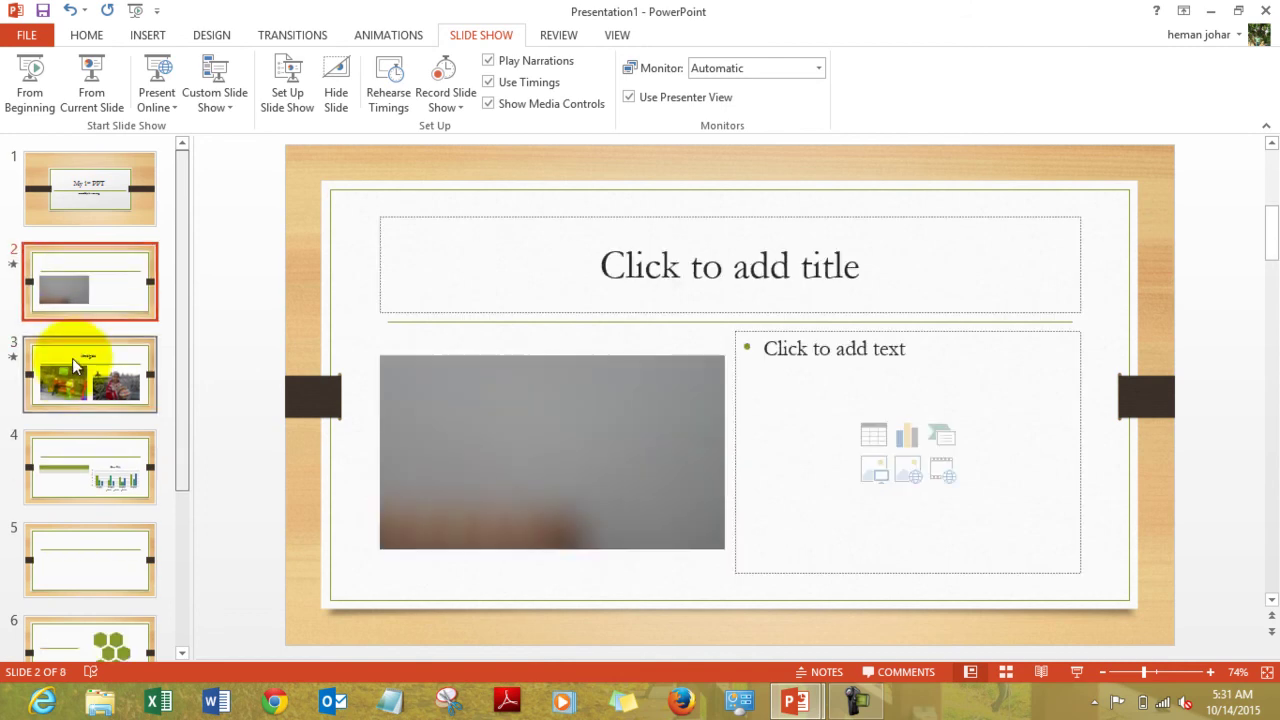
- Keep the picture-placeholder slide second and move the chart slide above the images slide
left_click_drag(69, 372, 86, 264)
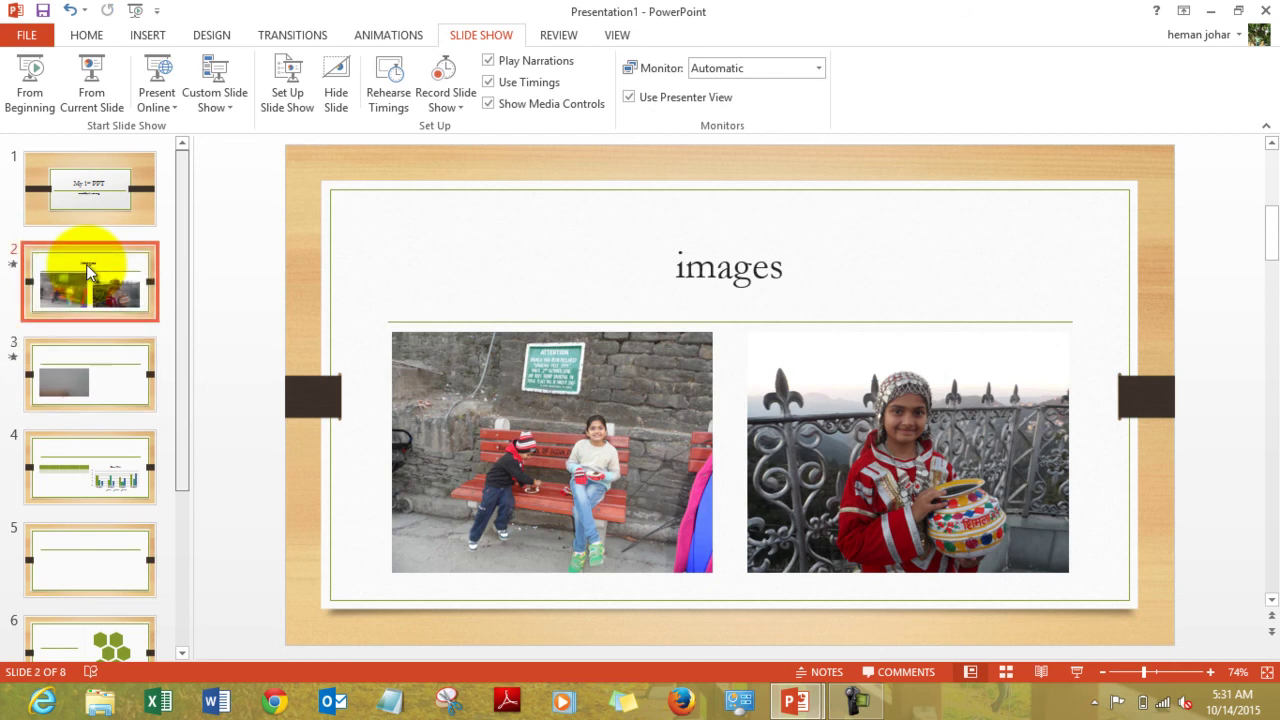
left_click(64, 378)
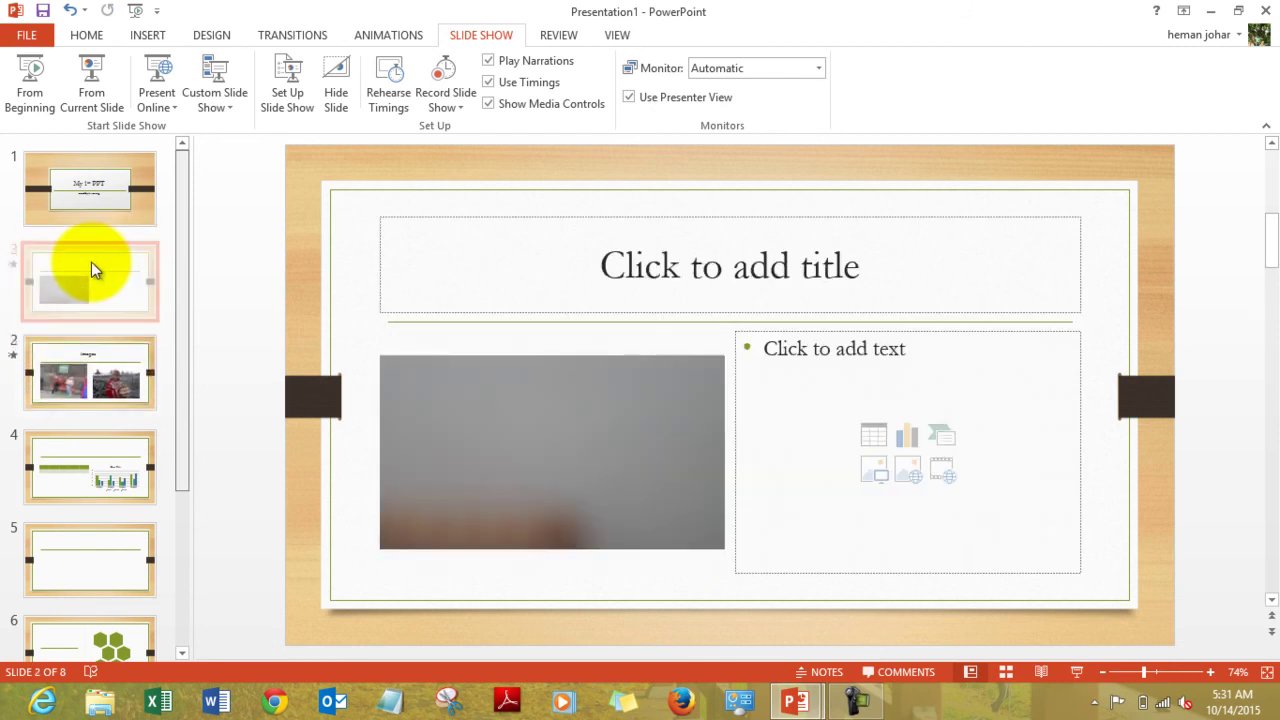
left_click(91, 262)
left_click(71, 455)
left_click_drag(71, 463, 86, 369)
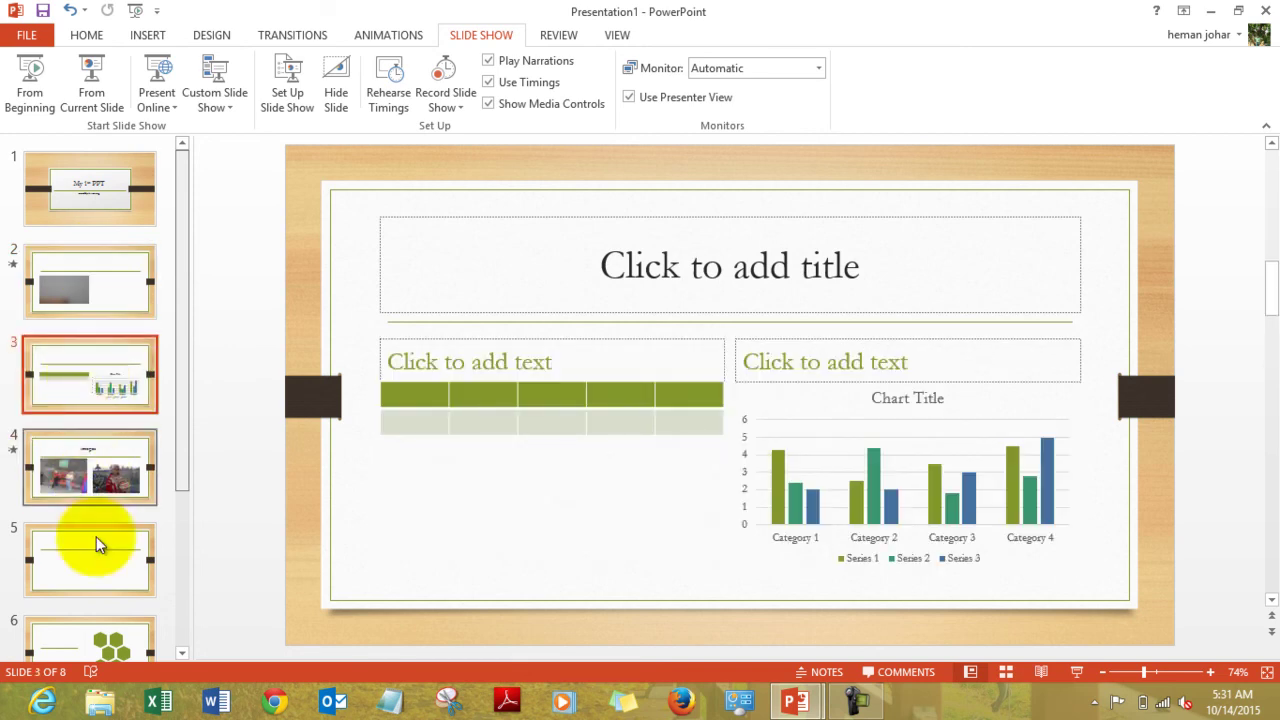
- Delete the blank title-only, blank and leftover picture-layout slides, leaving five slides
left_click(96, 571)
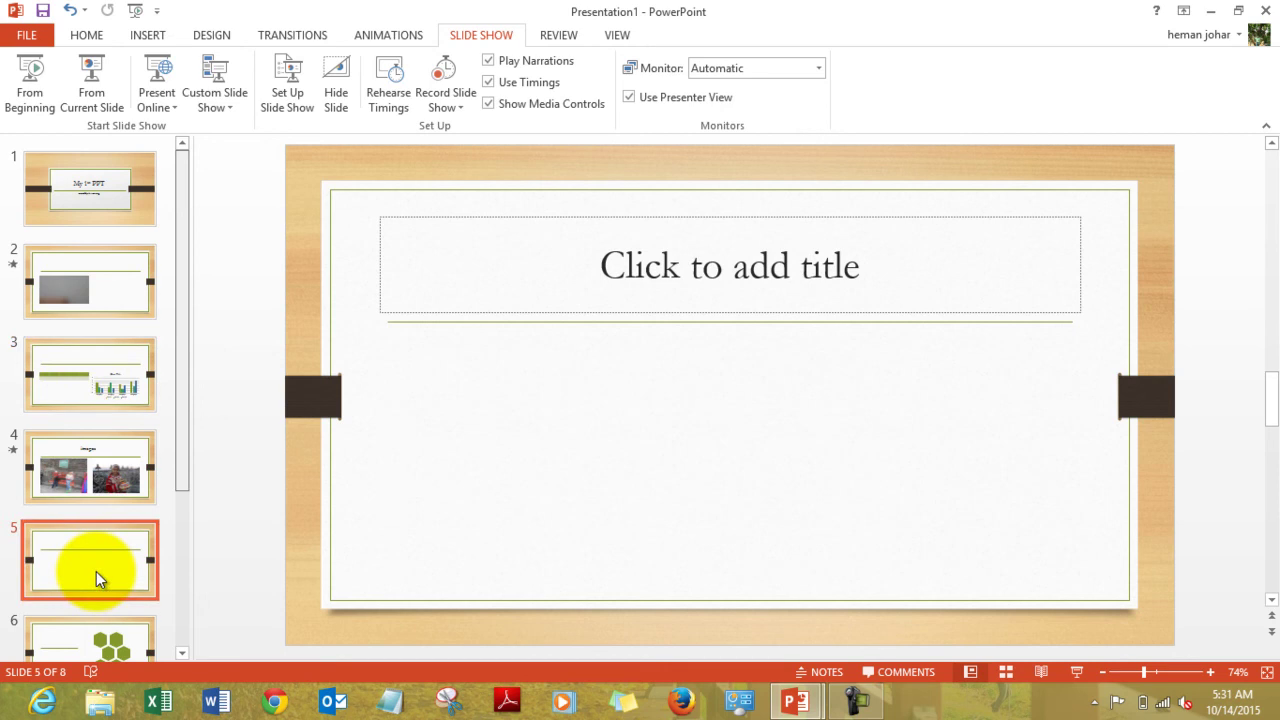
key("Delete")
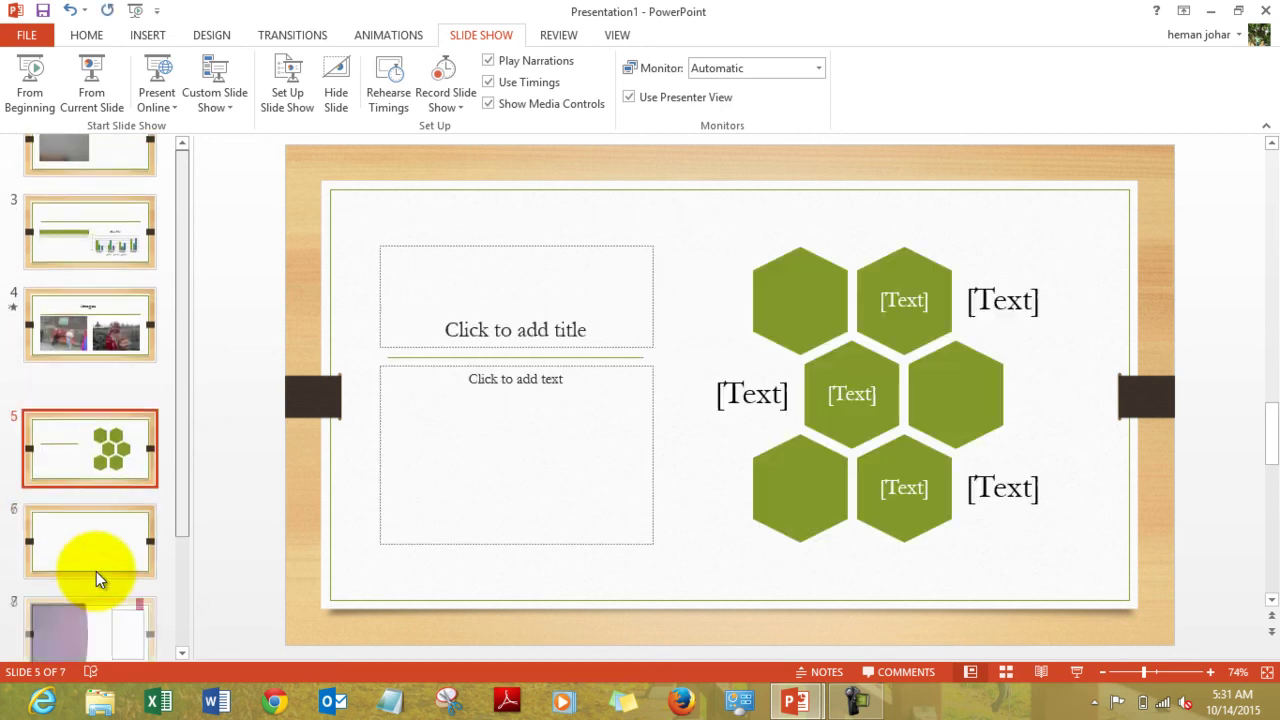
left_click(114, 518)
key("Delete")
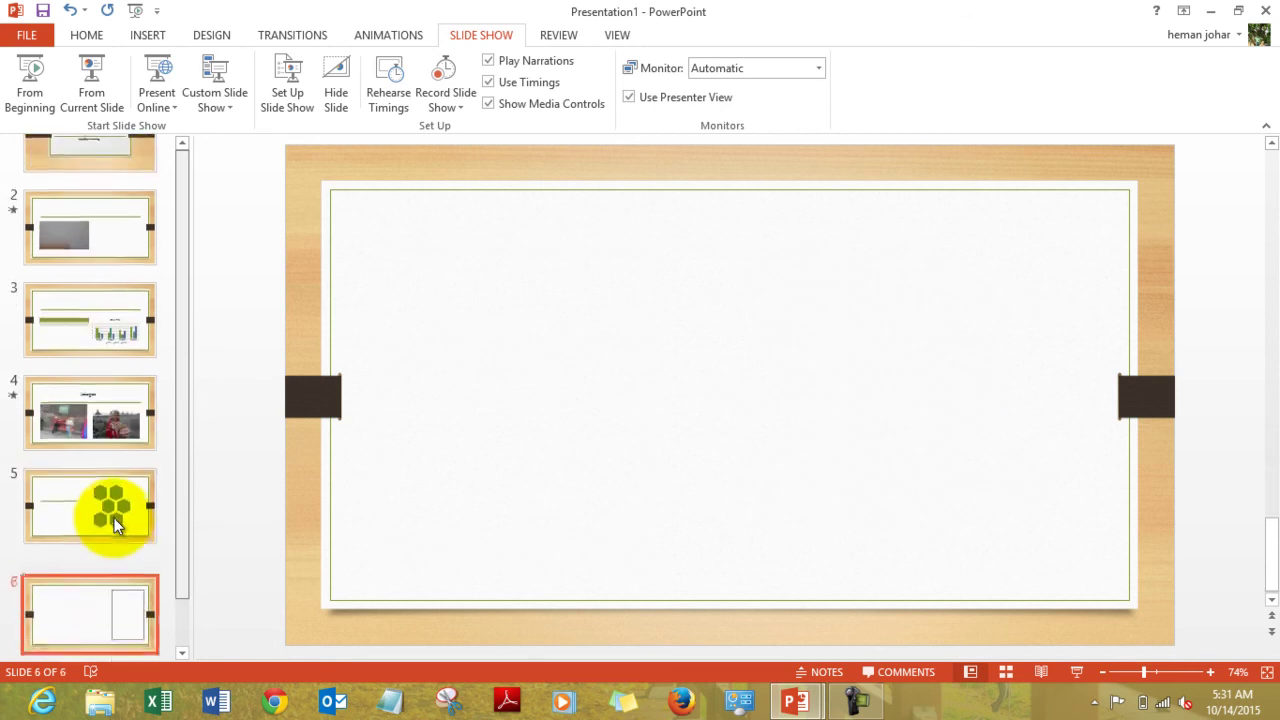
key("Delete")
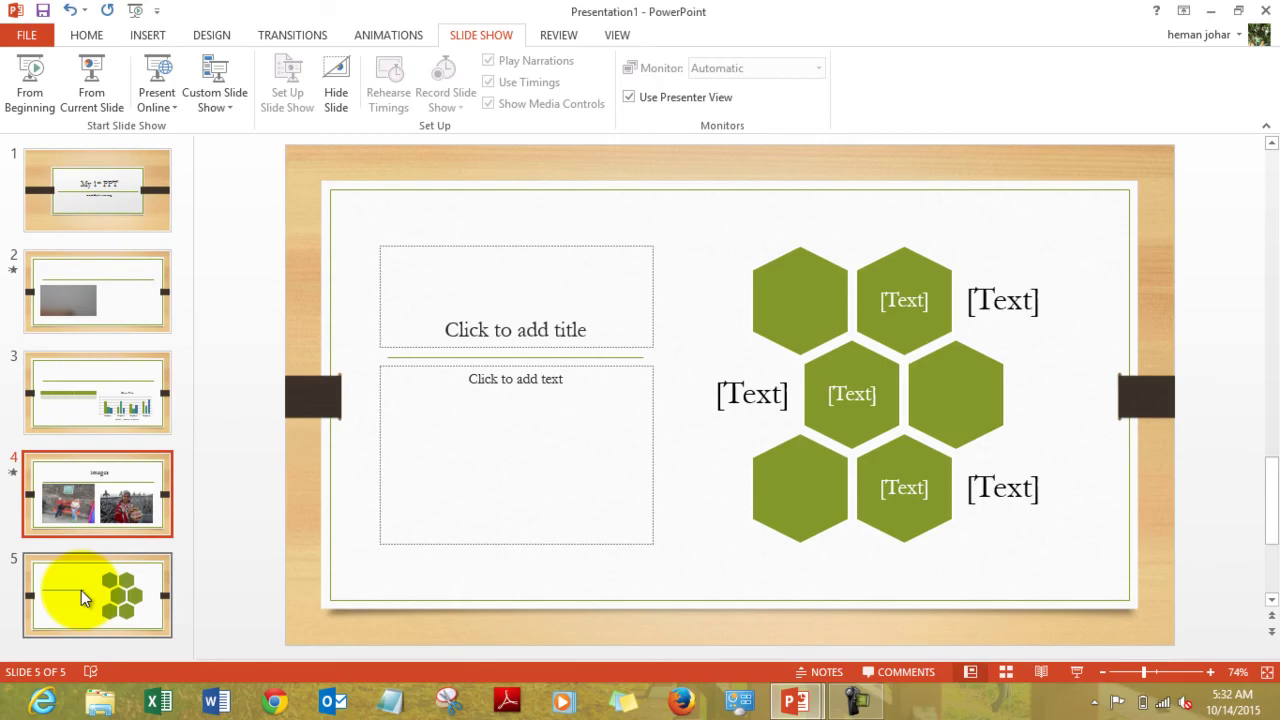
key("Up")
key("Up")
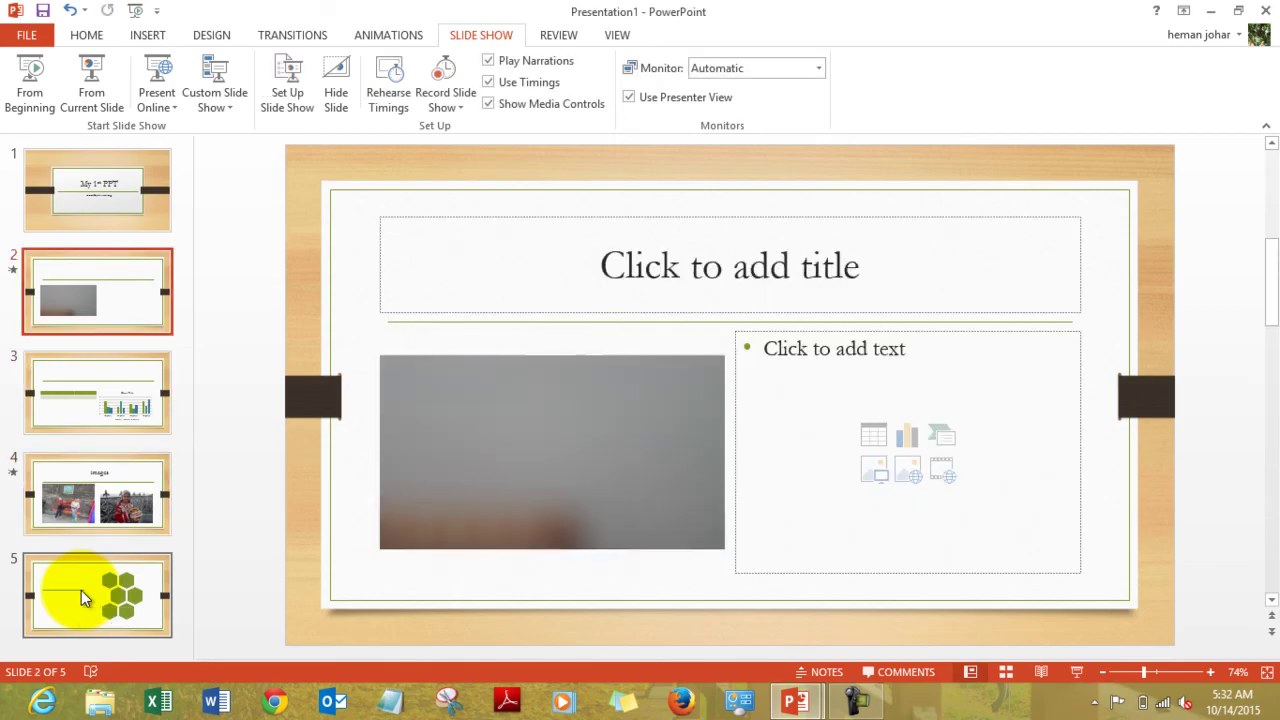
left_click(149, 182)
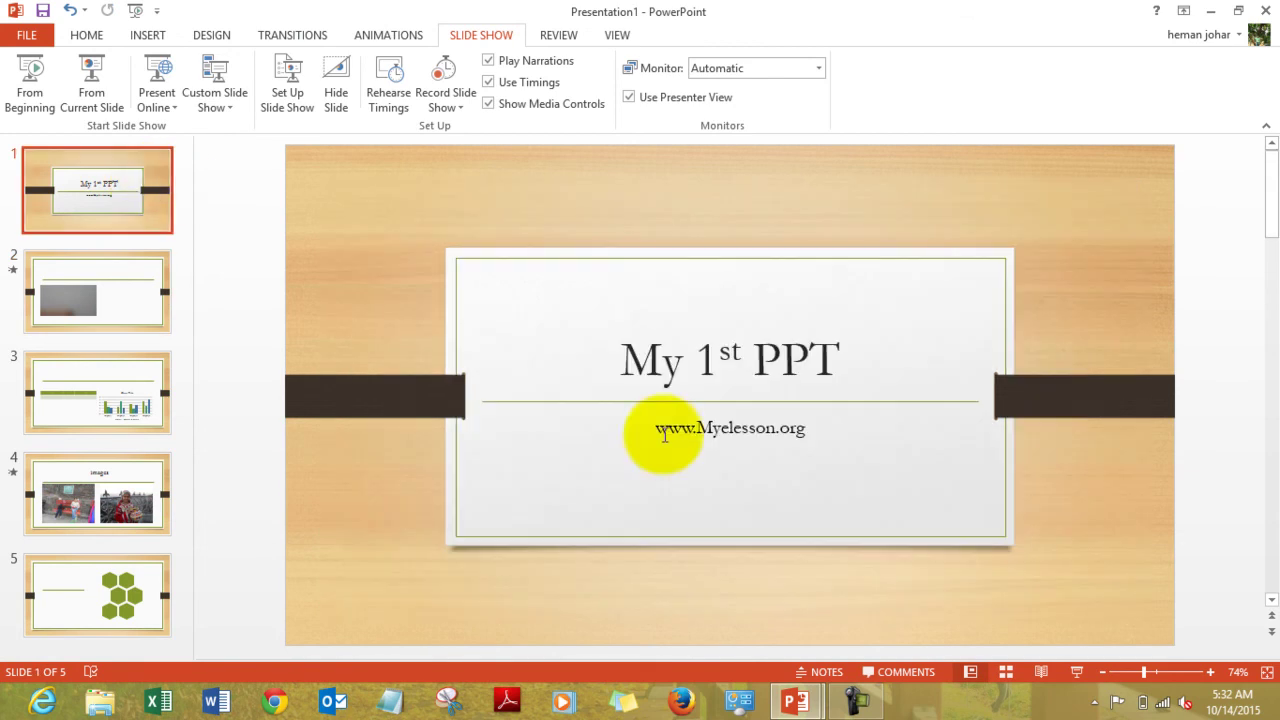